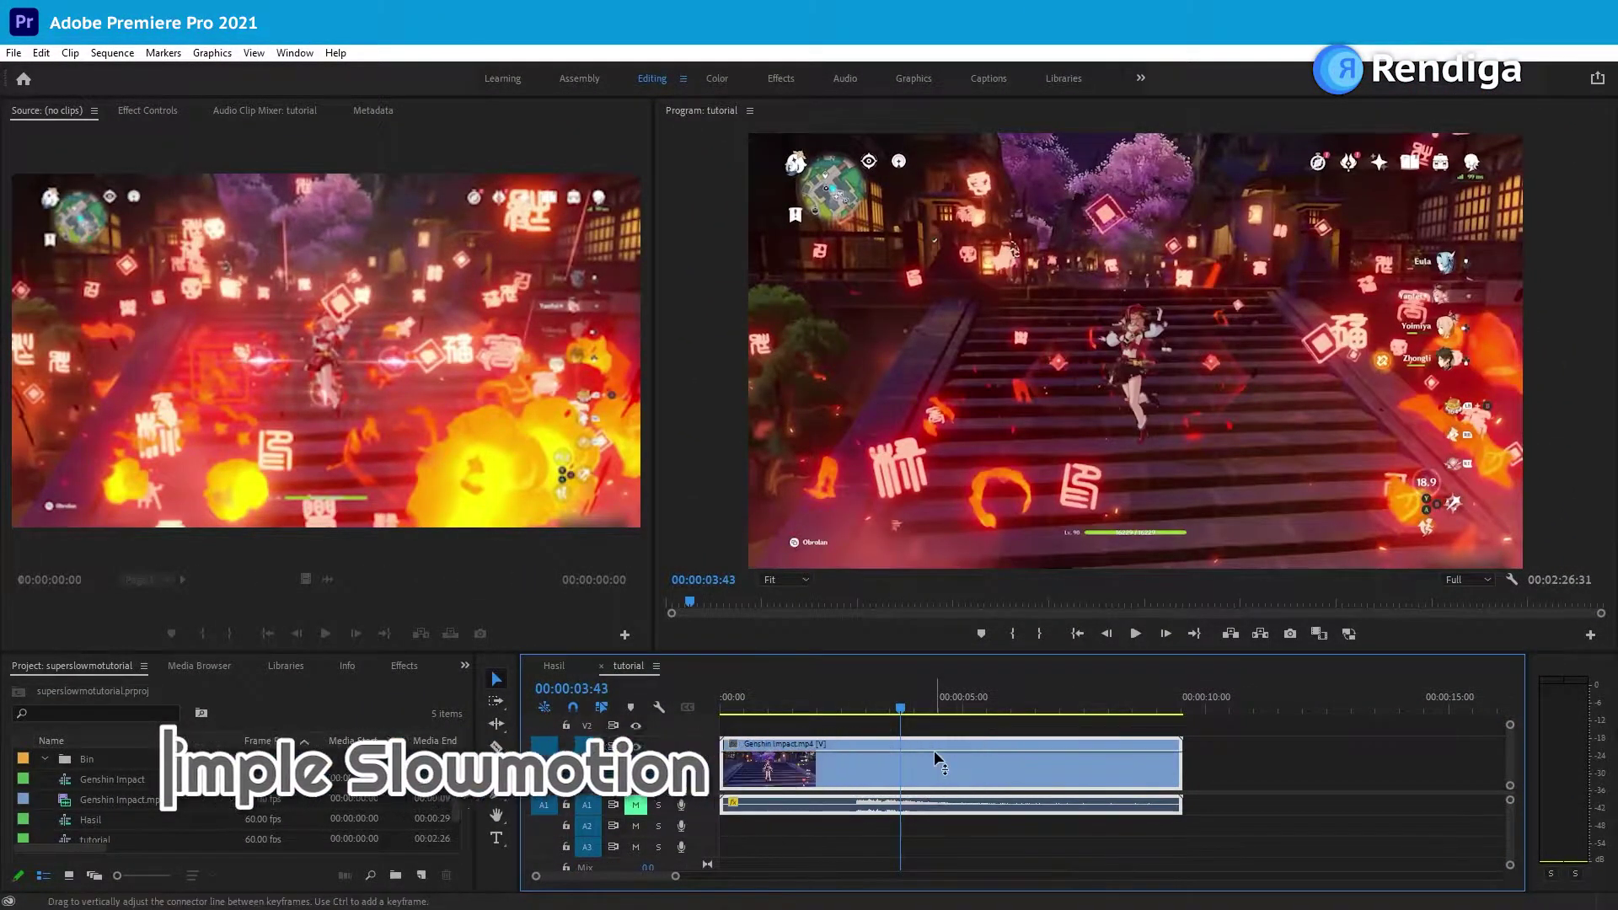
# Step: Cut the Genshin Impact.mp4 clip at 00:00:03:22 and at 00:00:03:42 with the Razor tool
pyautogui.moveTo(853, 714); pyautogui.dragTo(885, 716)
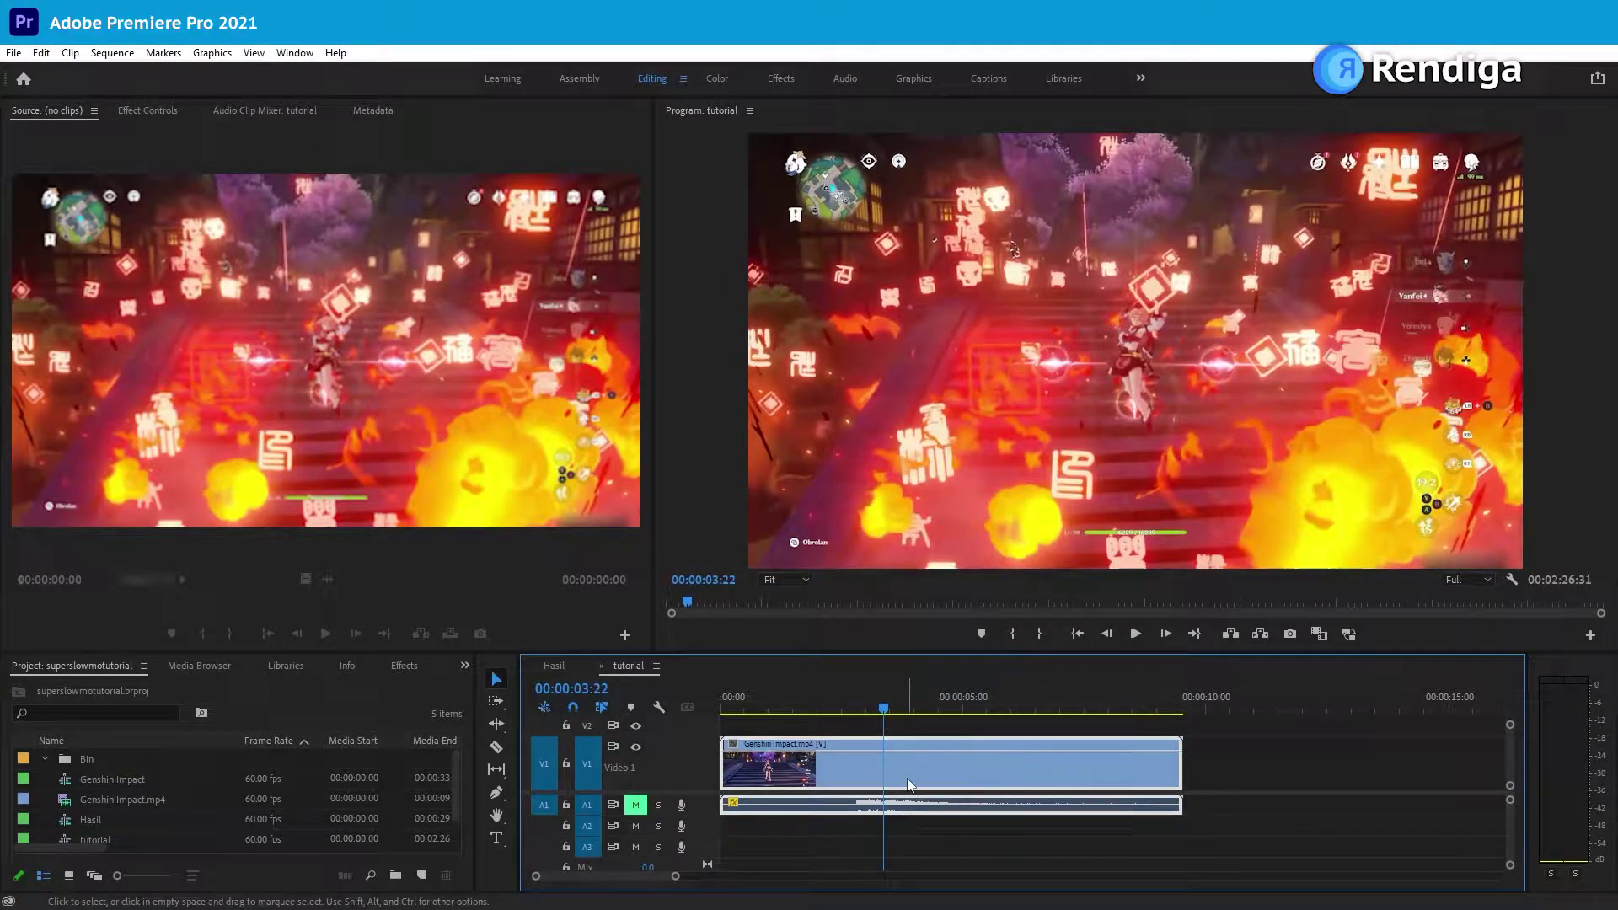
pyautogui.press('c')
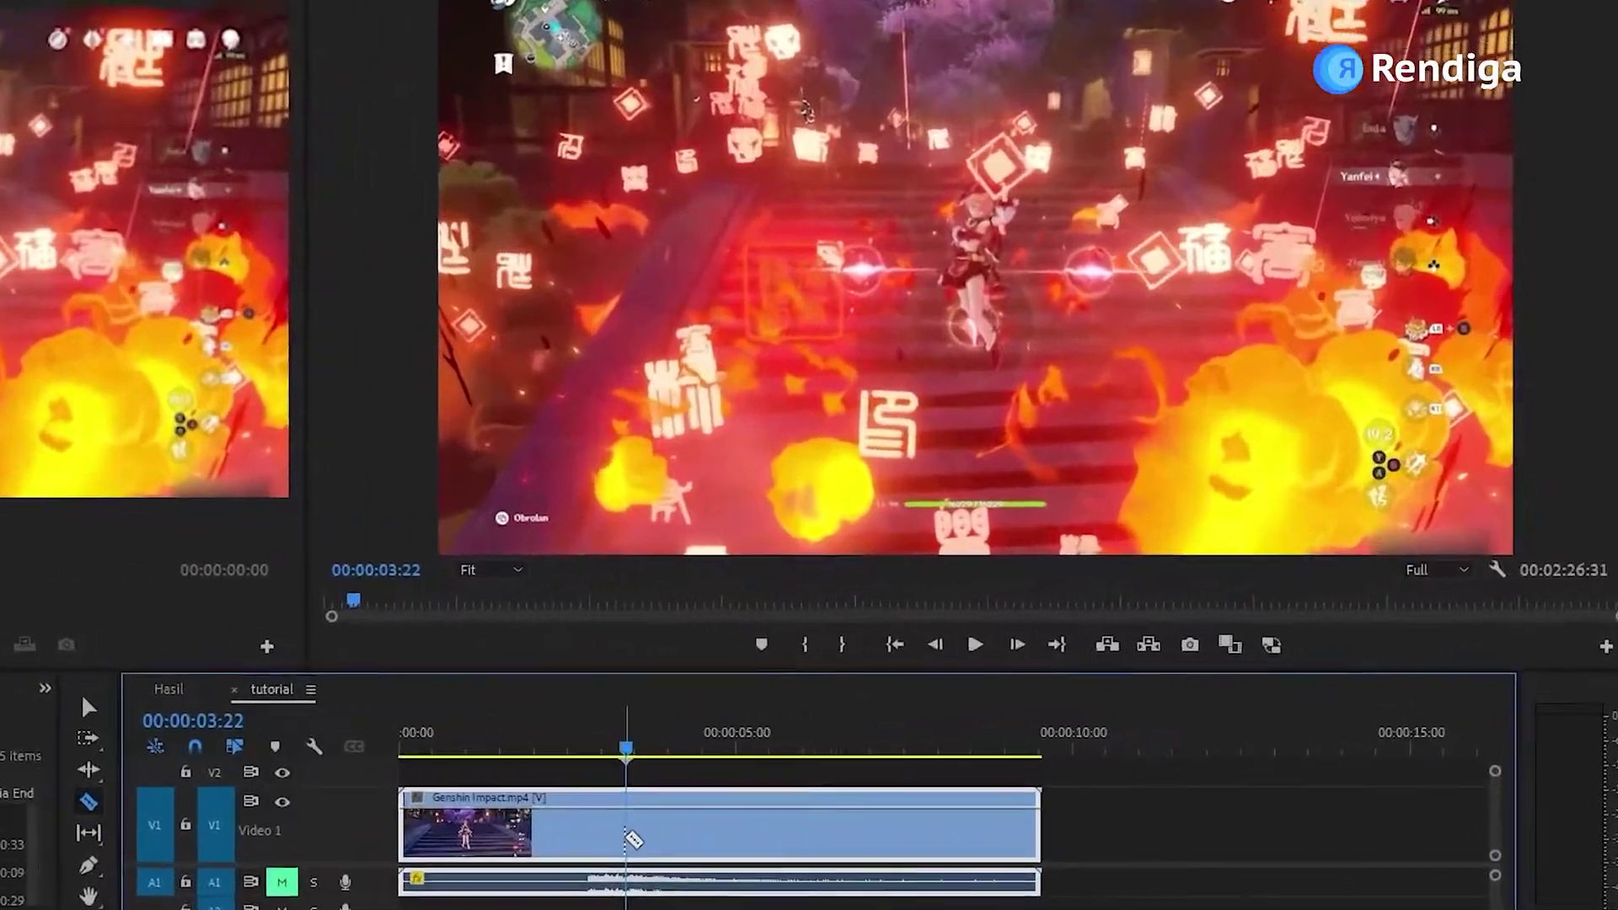
pyautogui.click(883, 762)
pyautogui.moveTo(613, 763); pyautogui.dragTo(635, 769)
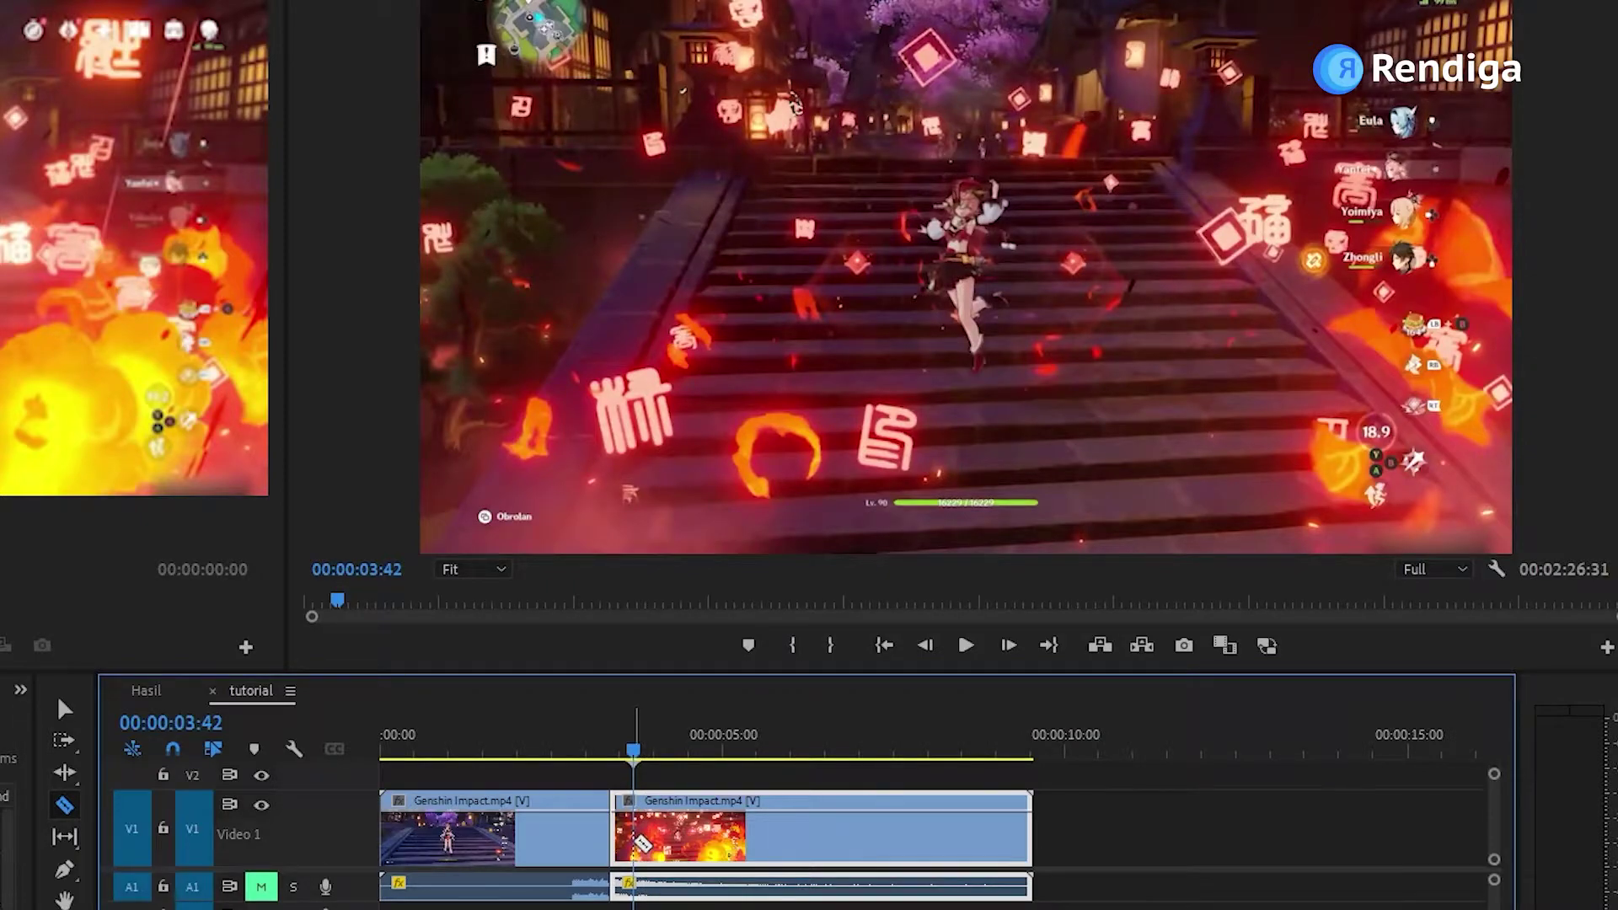
pyautogui.click(638, 838)
pyautogui.press('v')
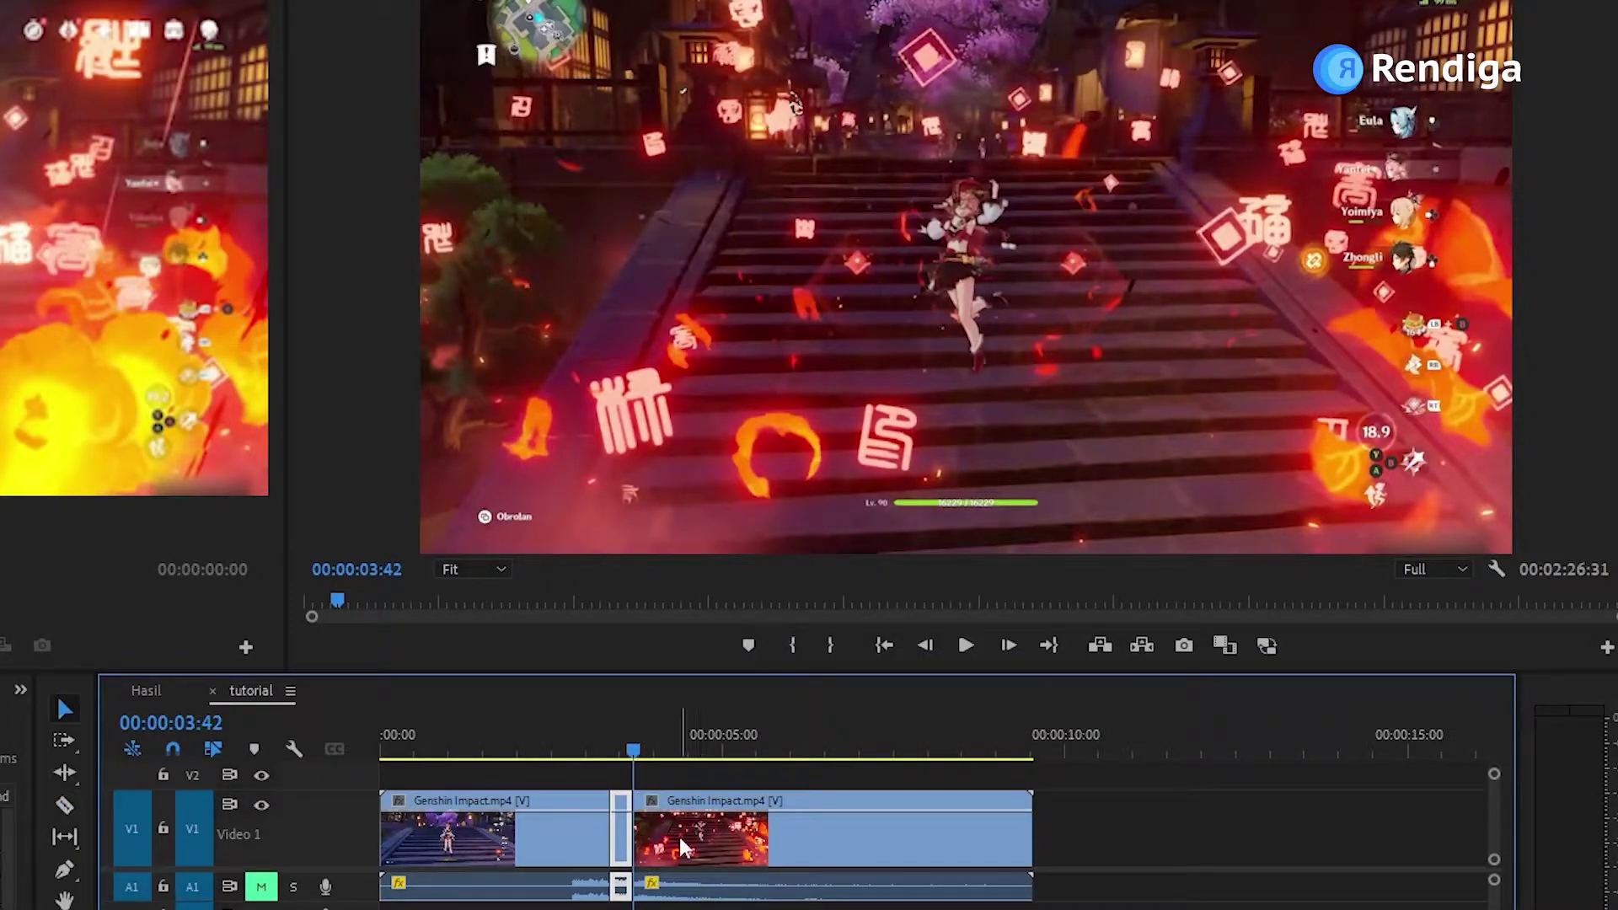
# Step: Move the last clip segment later in the sequence to start at about 00:00:16:30, leaving a gap after the short middle segment
pyautogui.moveTo(669, 842); pyautogui.dragTo(1198, 843)
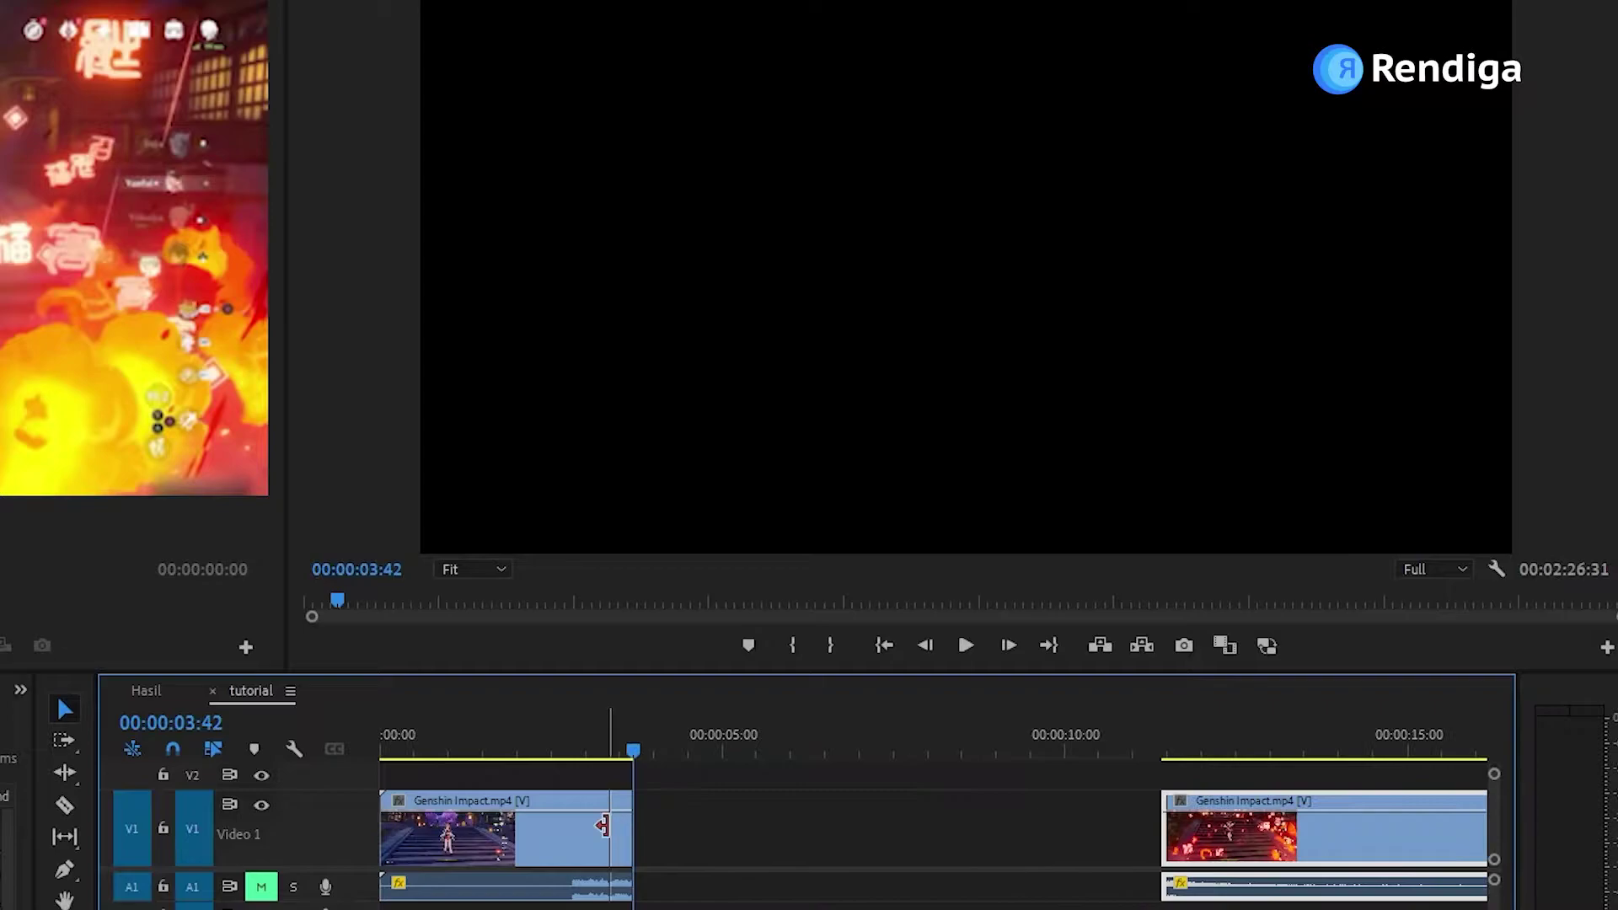
pyautogui.scroll(-3, 778, 873)
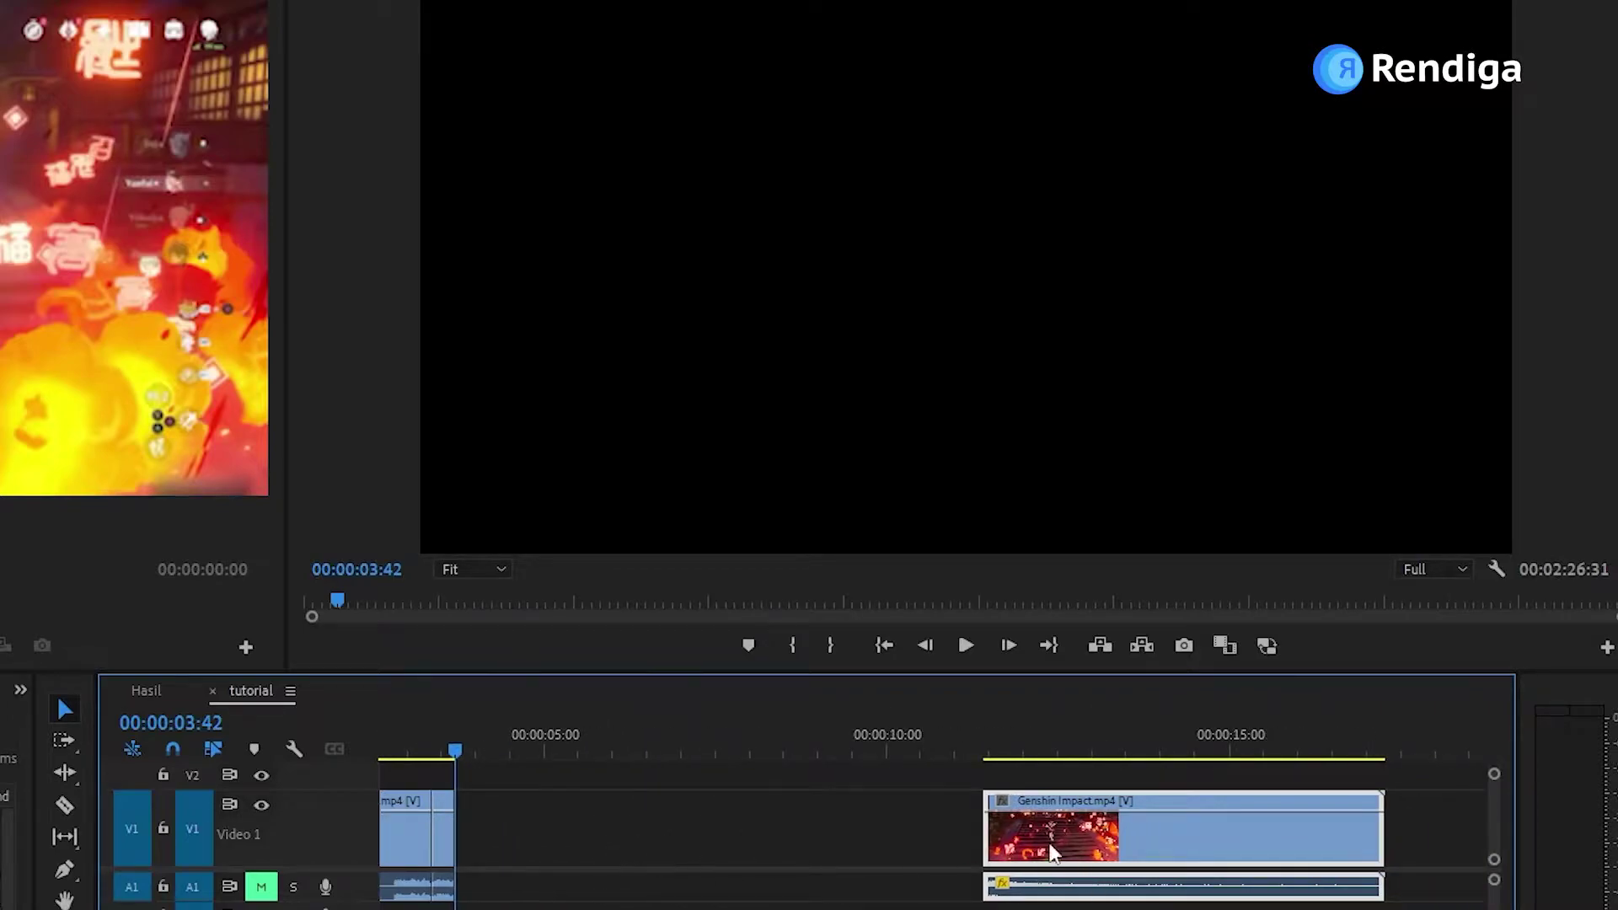
pyautogui.moveTo(1033, 823); pyautogui.dragTo(1387, 843)
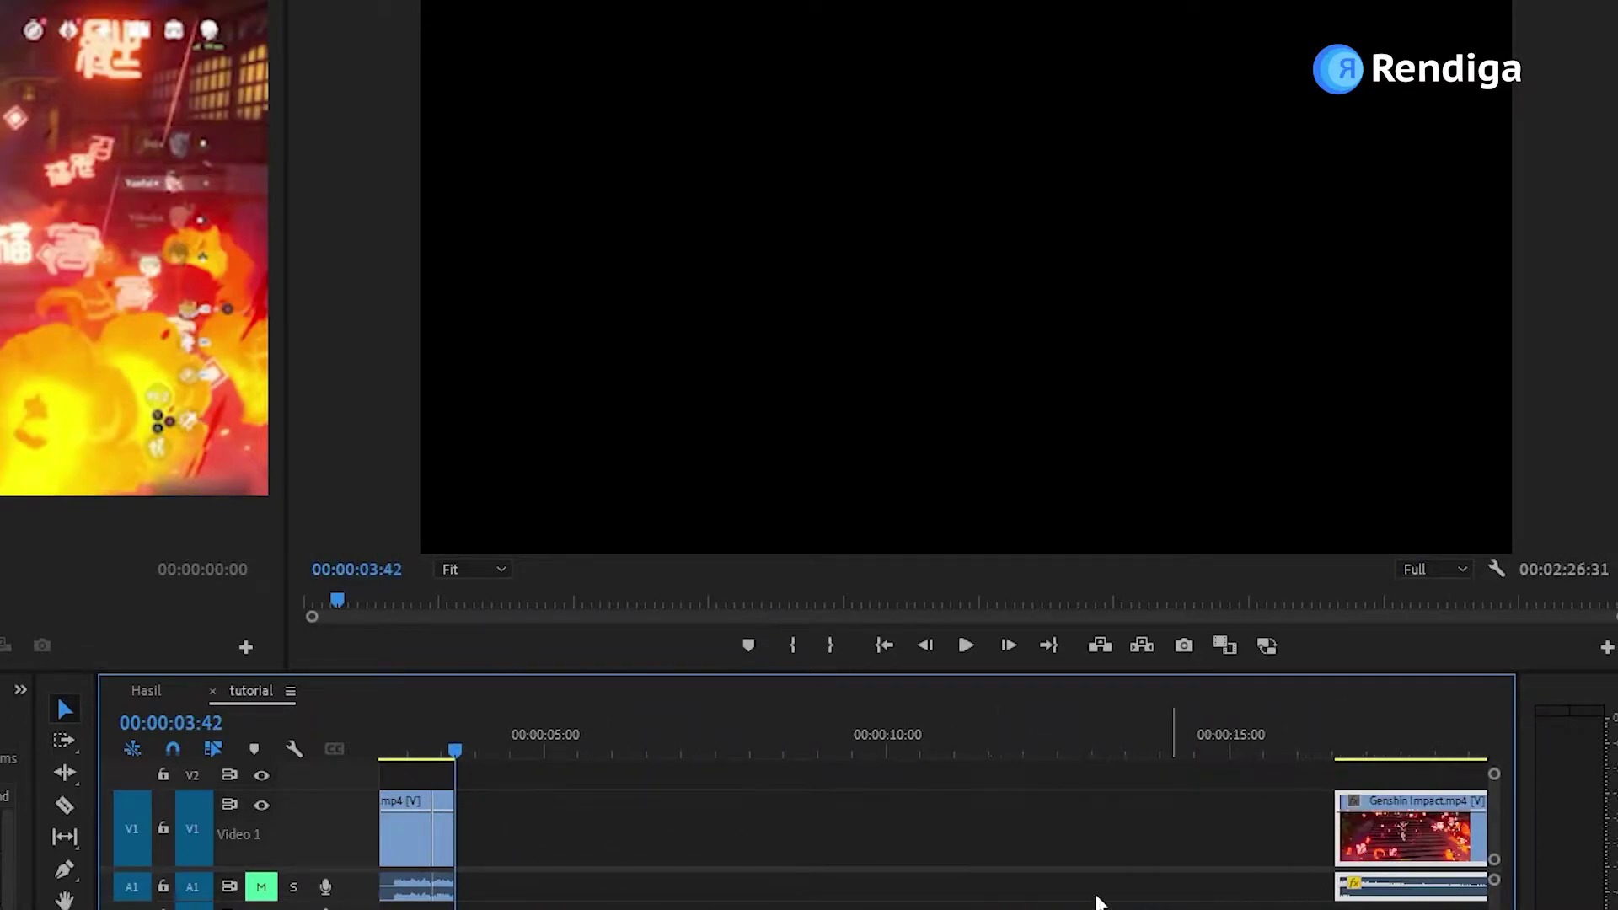
# Step: Set the short middle segment's speed to 6% with Optical Flow time interpolation
pyautogui.scroll(1, 727, 883)
pyautogui.scroll(2, 726, 883)
pyautogui.click(619, 840)
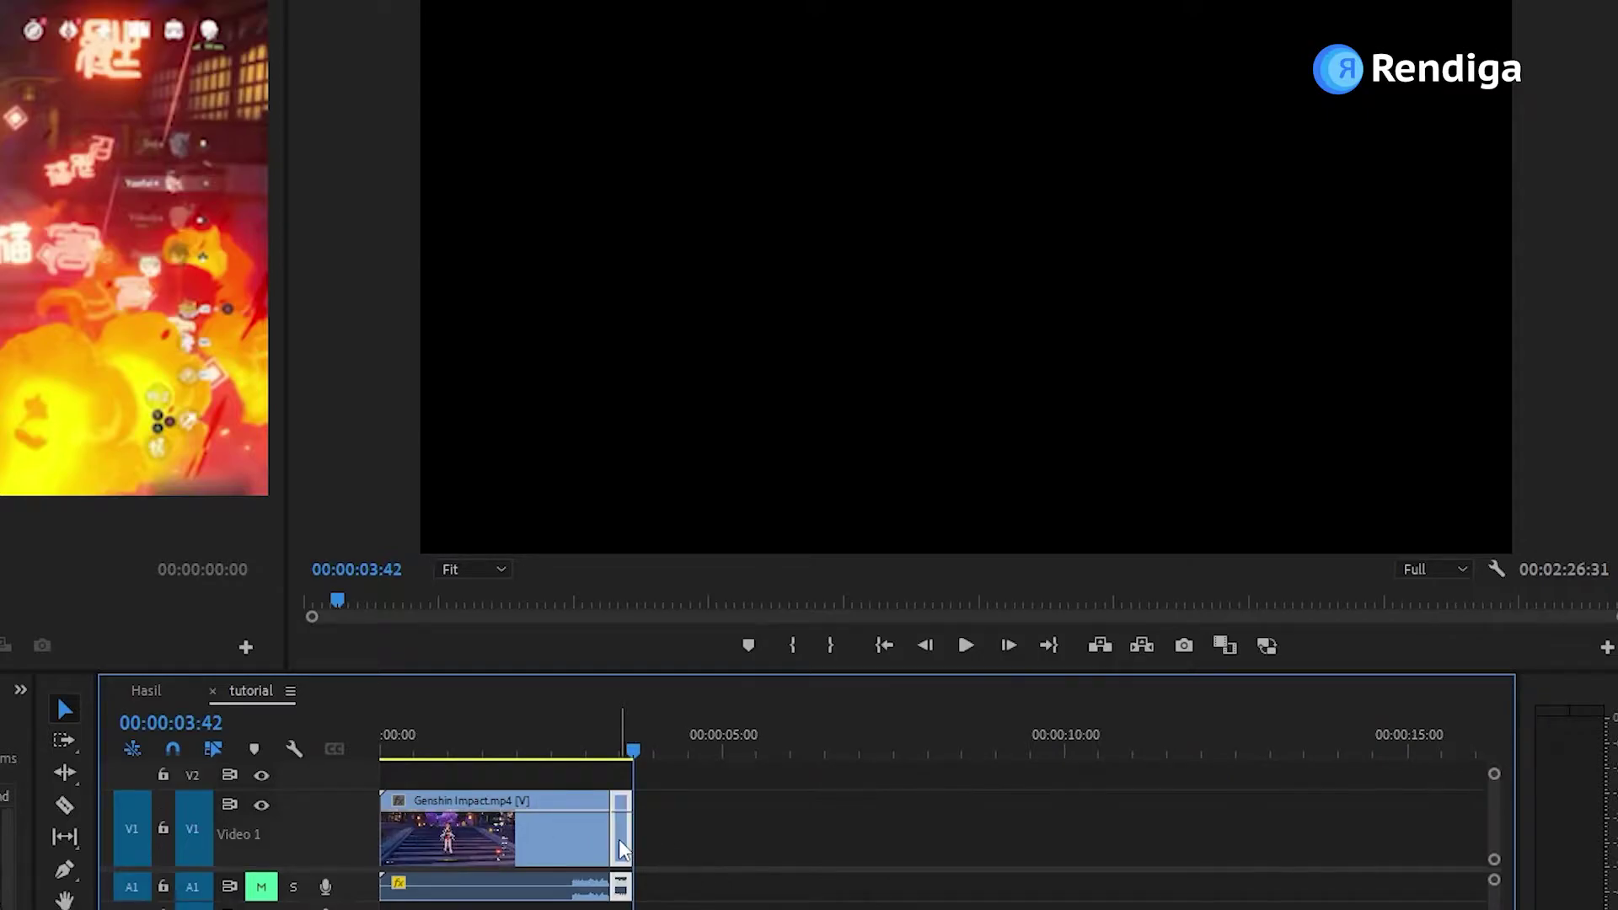
pyautogui.rightClick(624, 834)
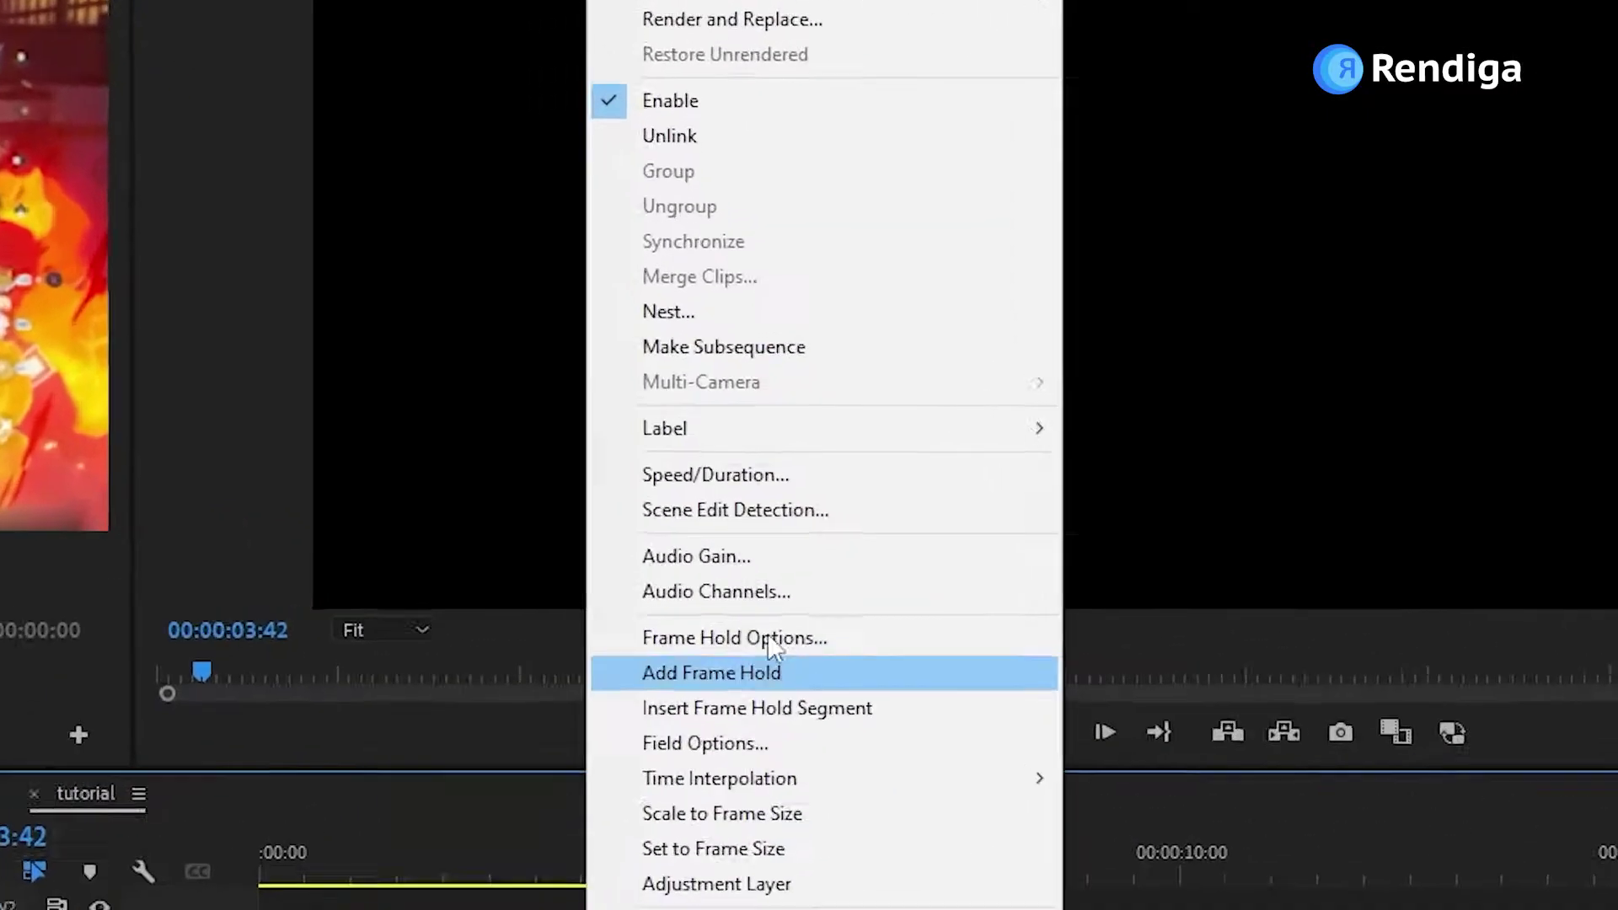
pyautogui.click(947, 533)
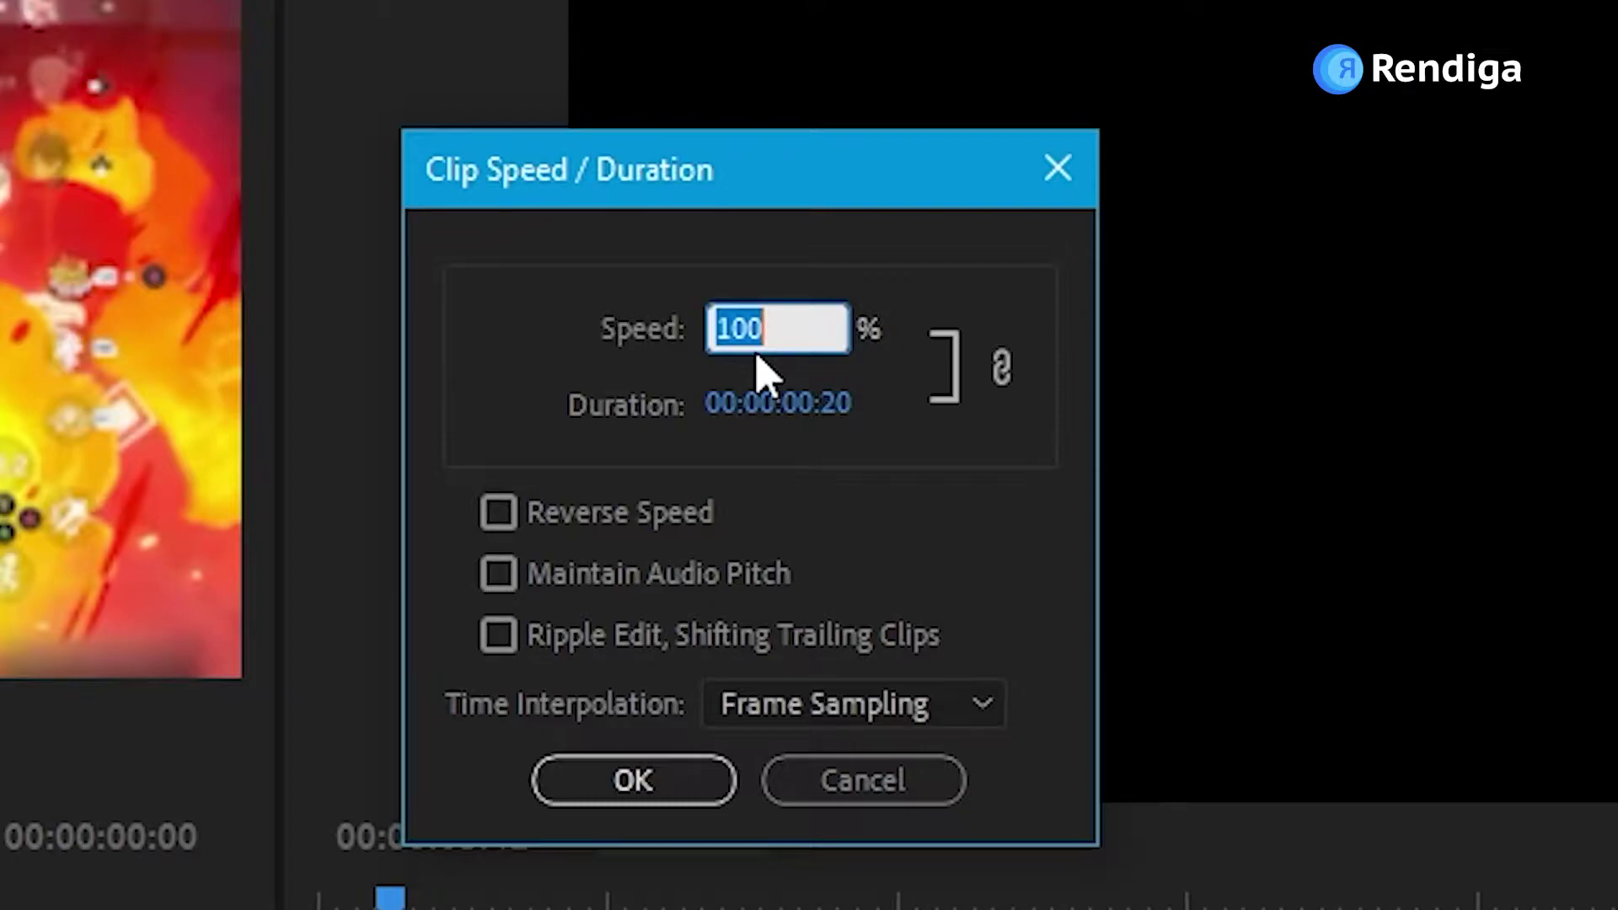
pyautogui.write('6')
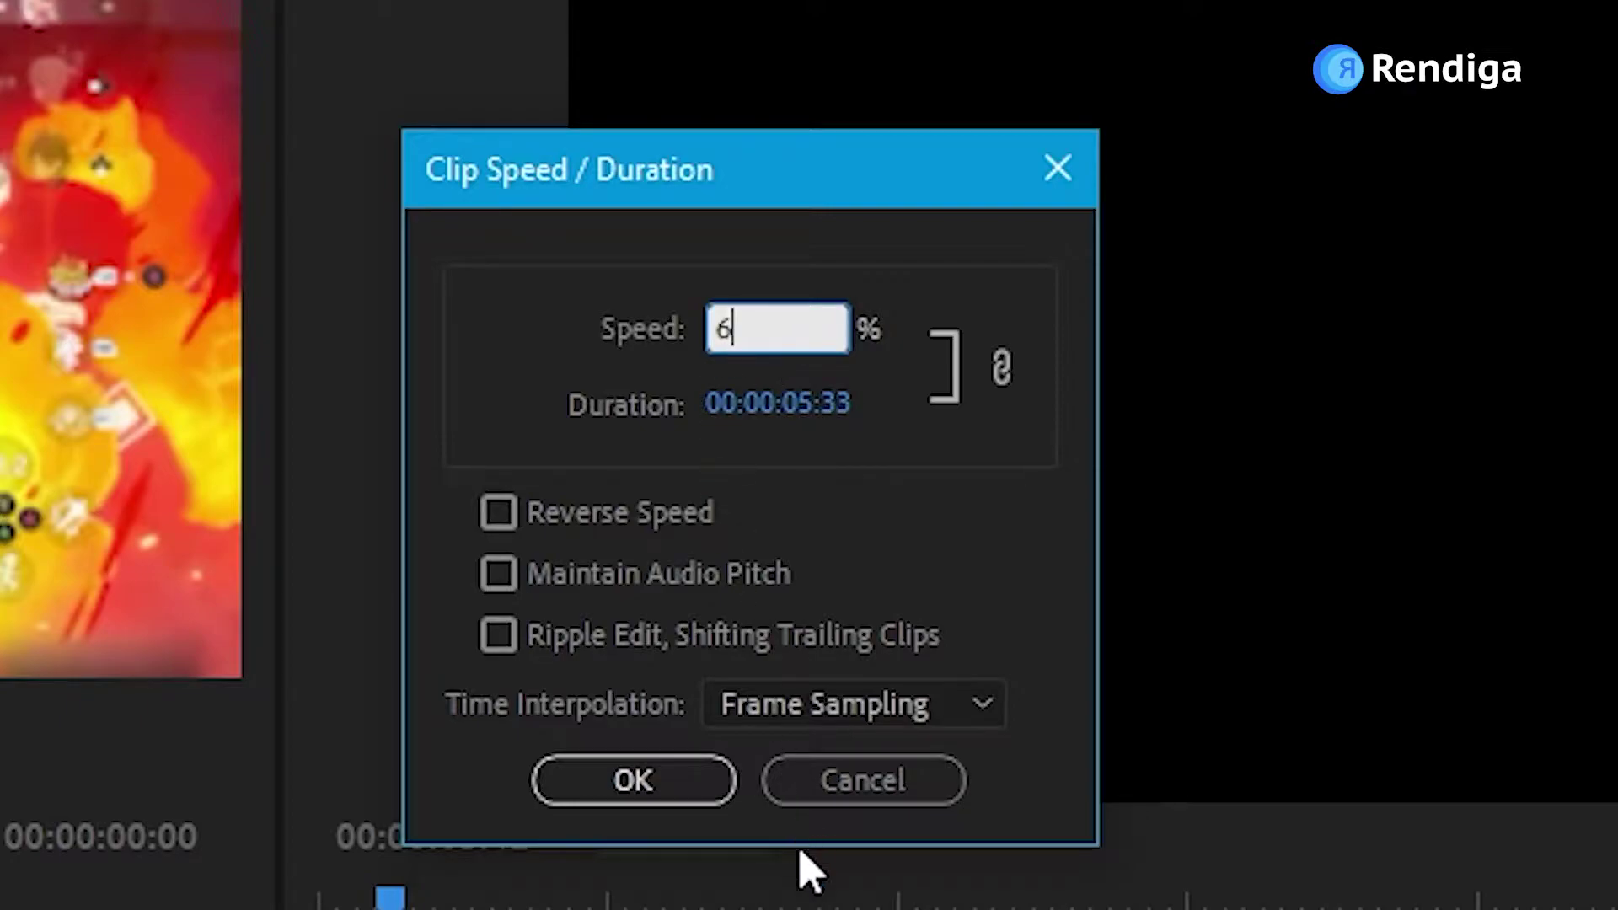
pyautogui.click(849, 716)
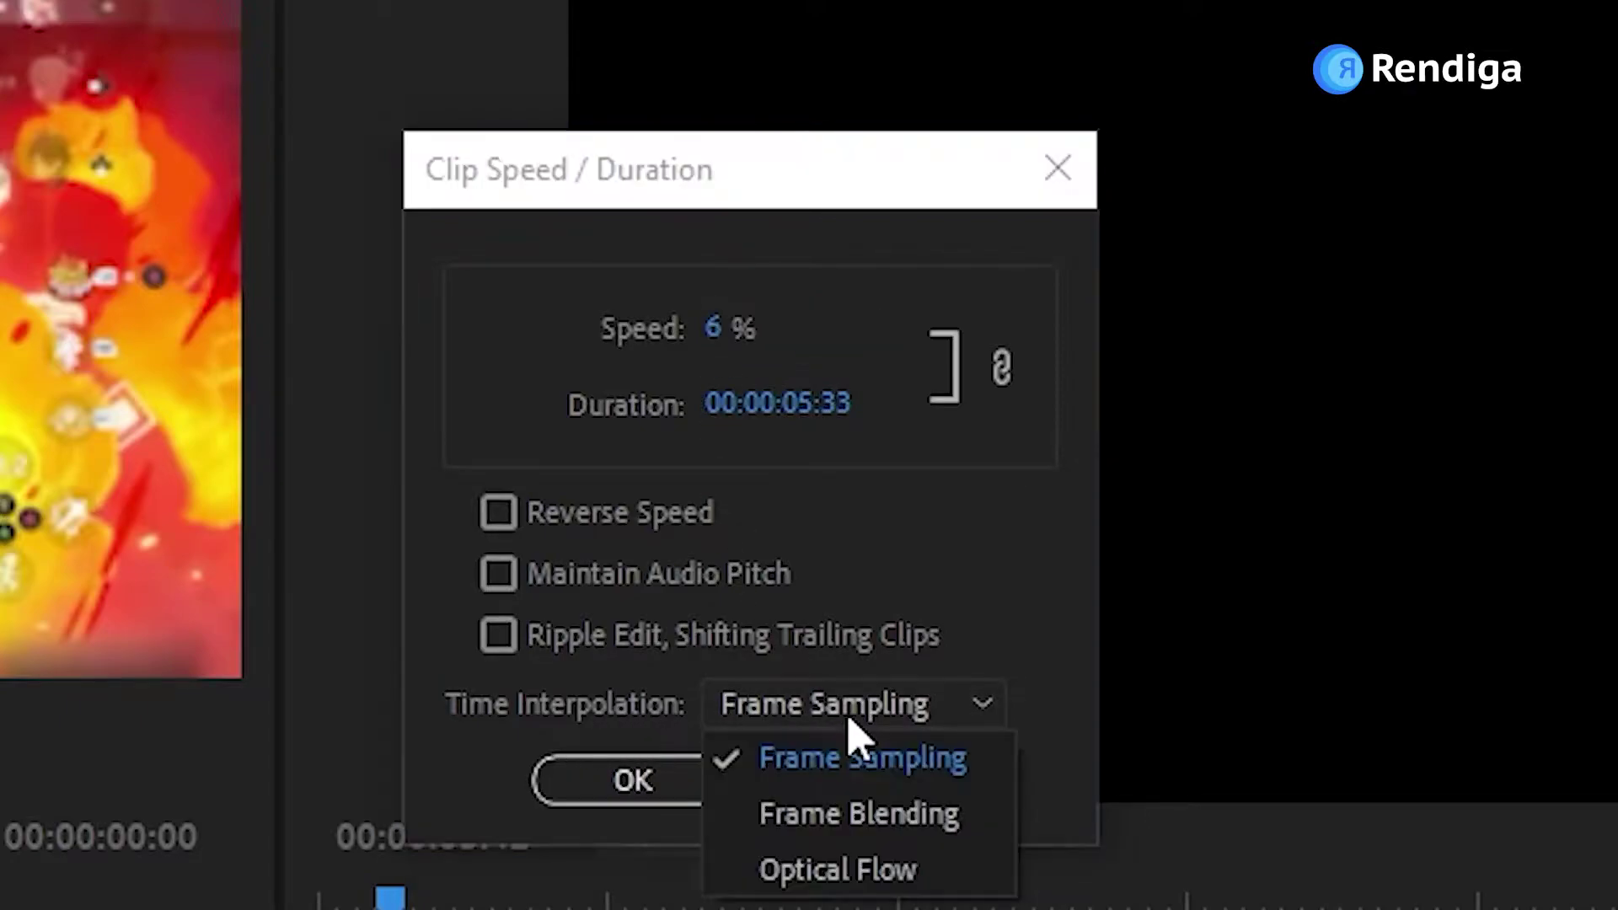
pyautogui.click(861, 881)
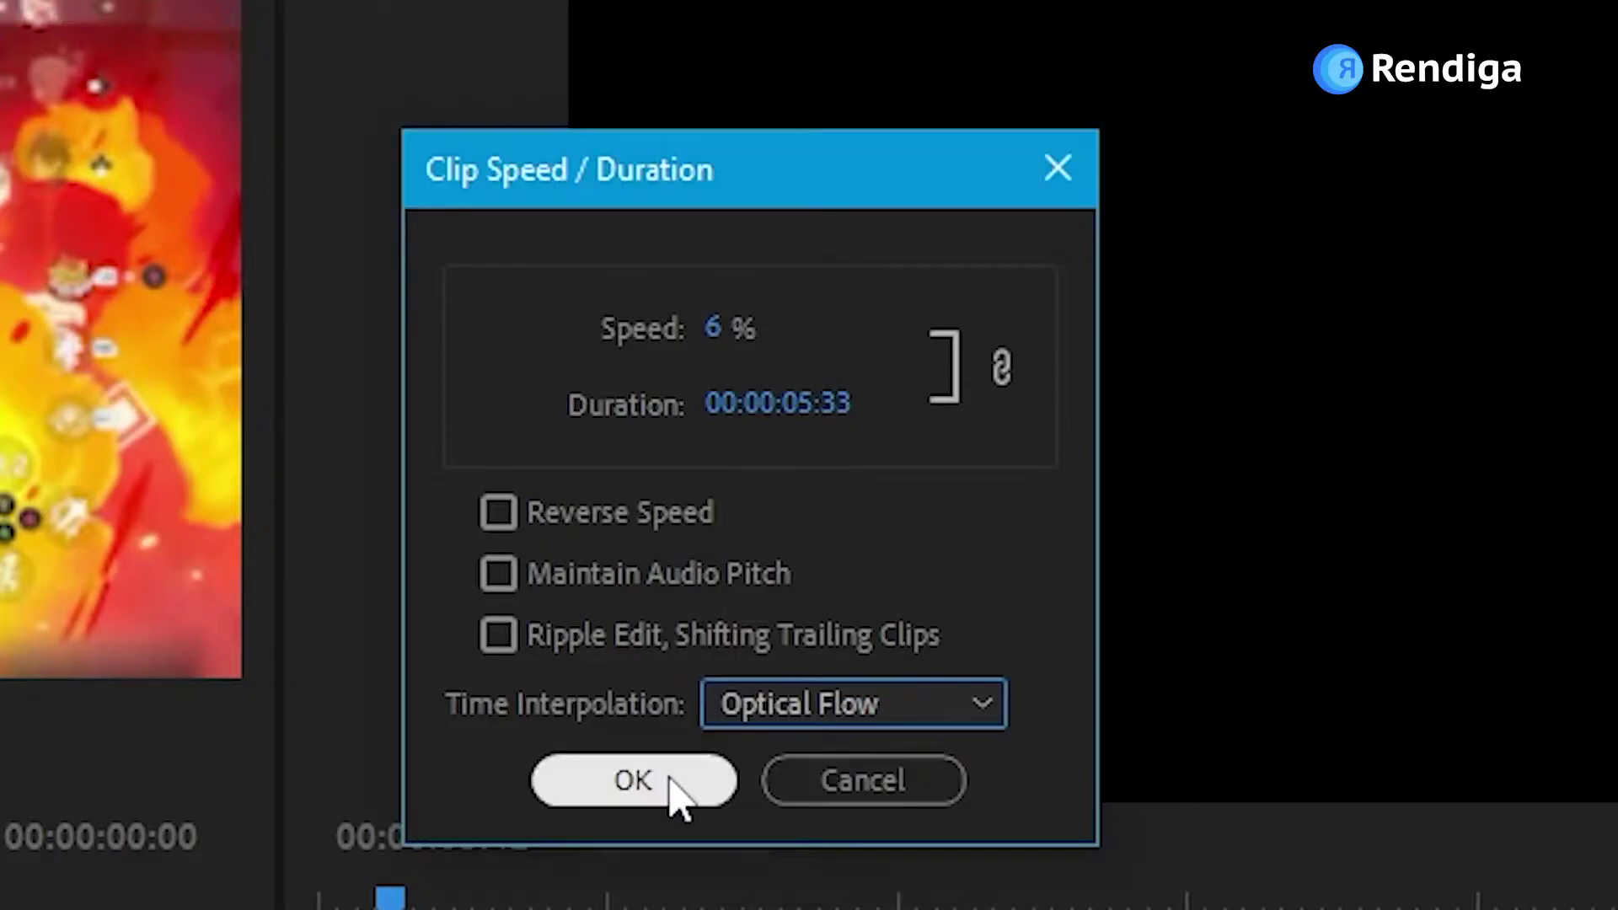
pyautogui.click(671, 782)
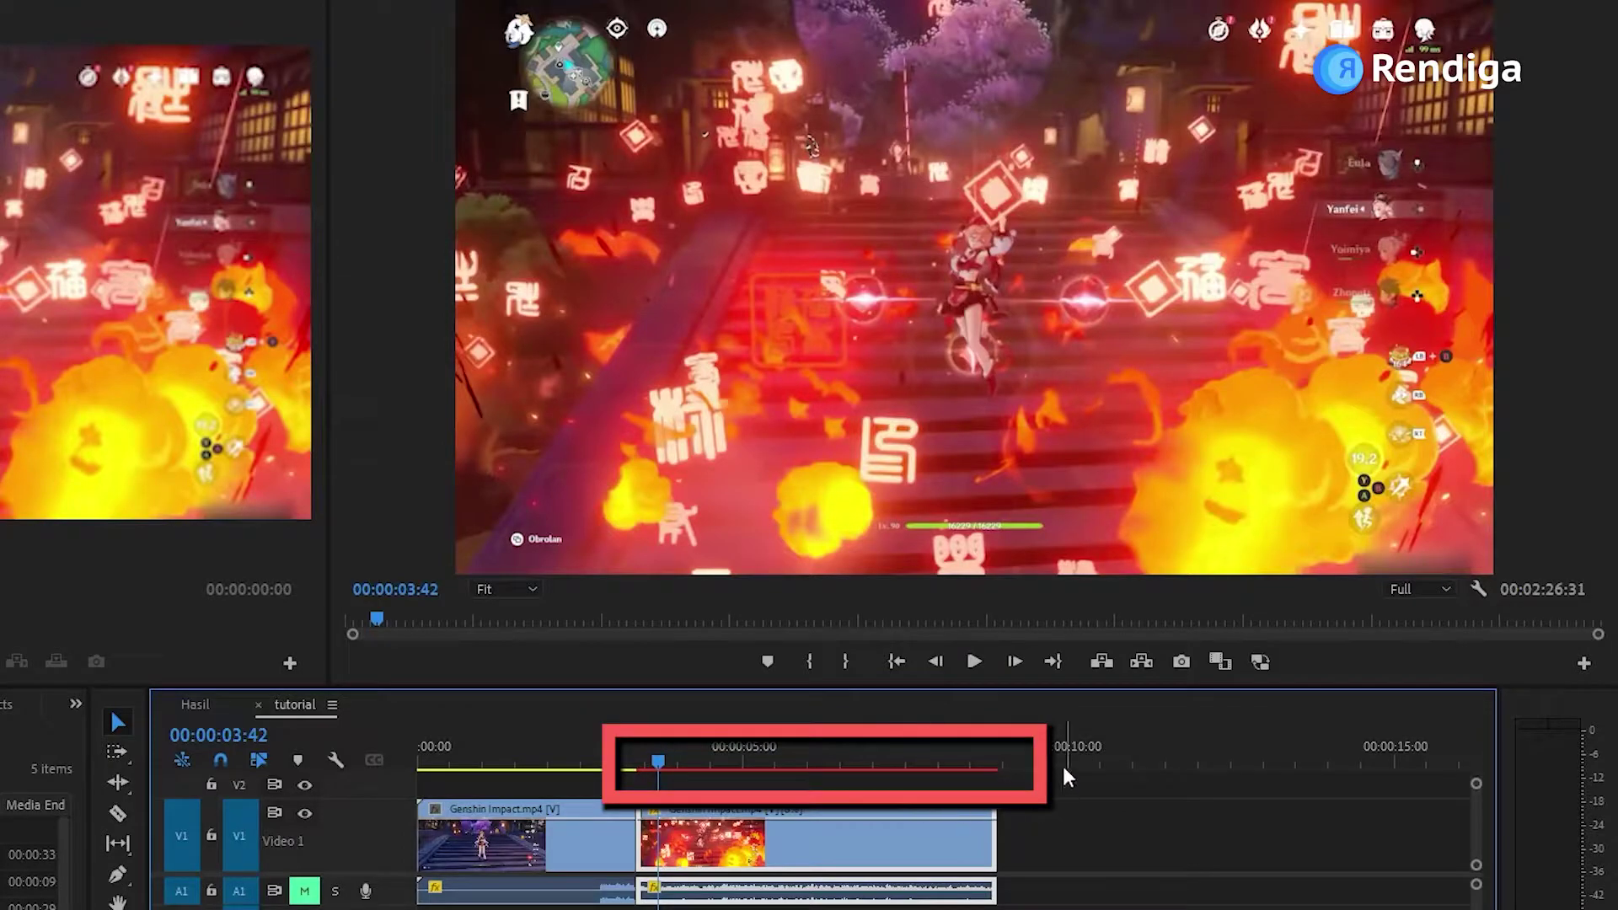
# Step: Preview the slowed segment from 00:00:03:22
pyautogui.click(640, 758)
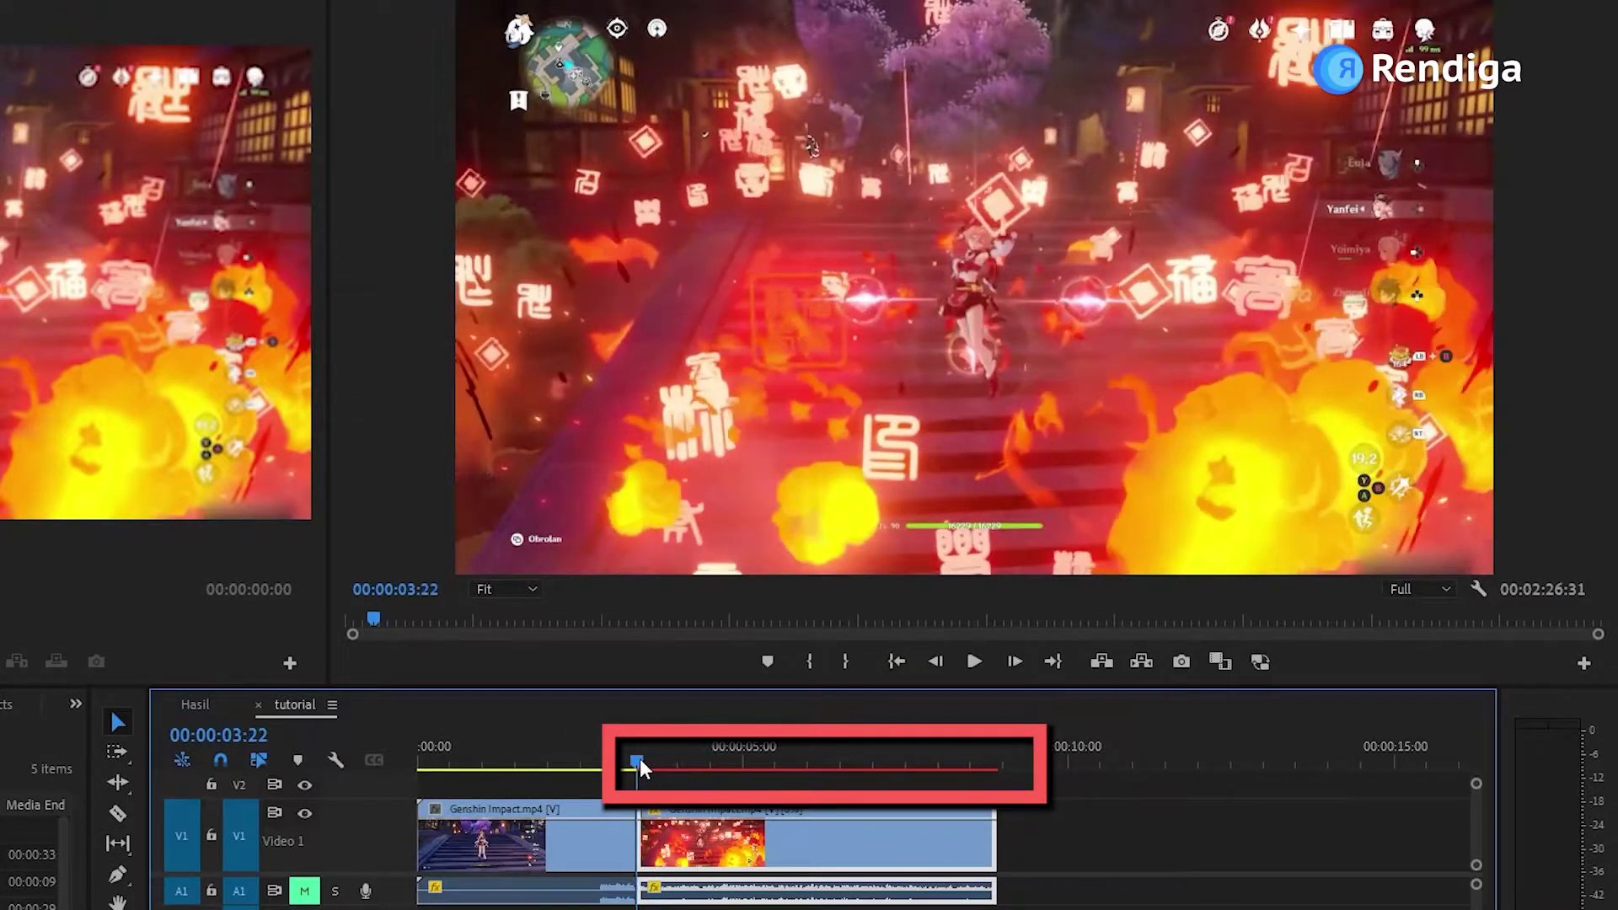
pyautogui.press('space')
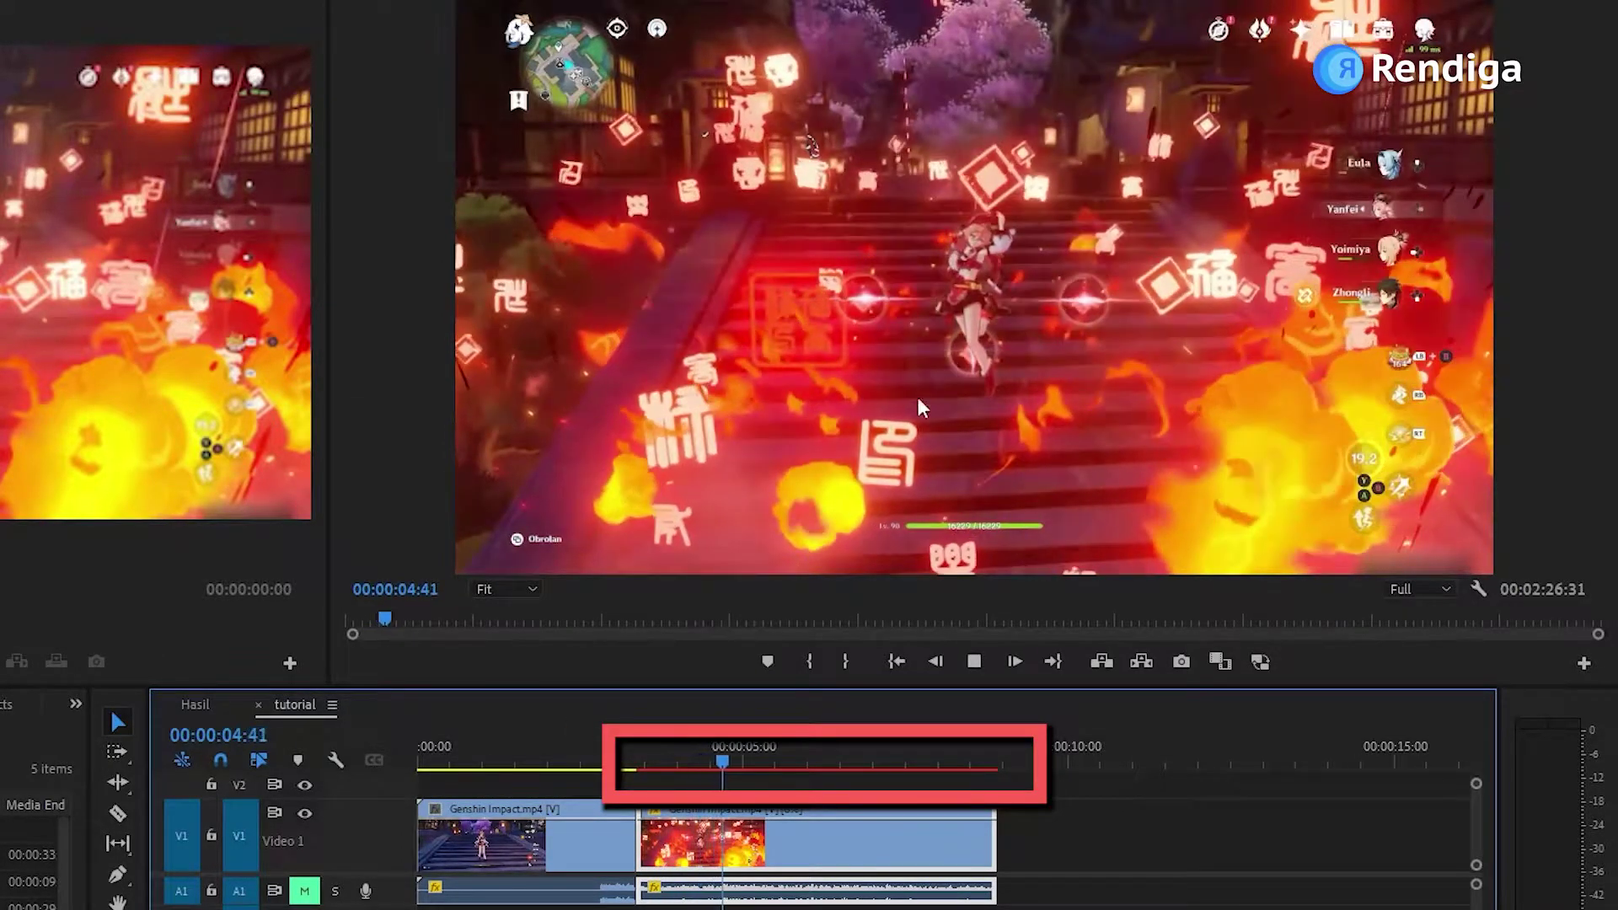
pyautogui.press('space')
pyautogui.moveTo(775, 774); pyautogui.dragTo(700, 762)
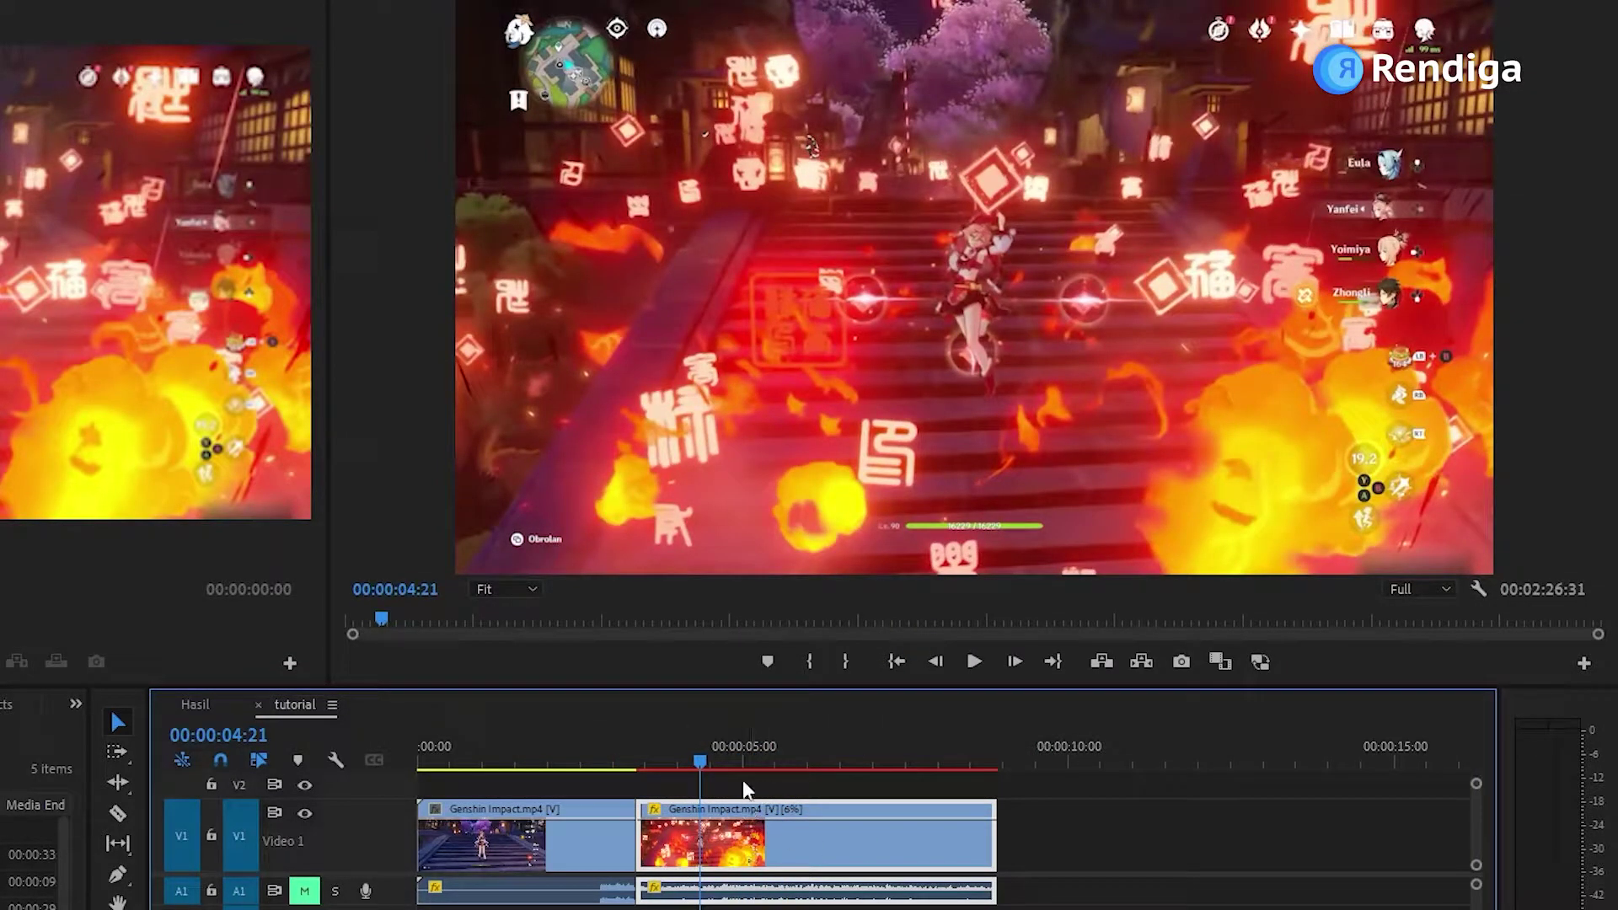
# Step: Mark the slowed segment's full range with Mark Clip and undo the marking
pyautogui.click(766, 846)
pyautogui.press('x')
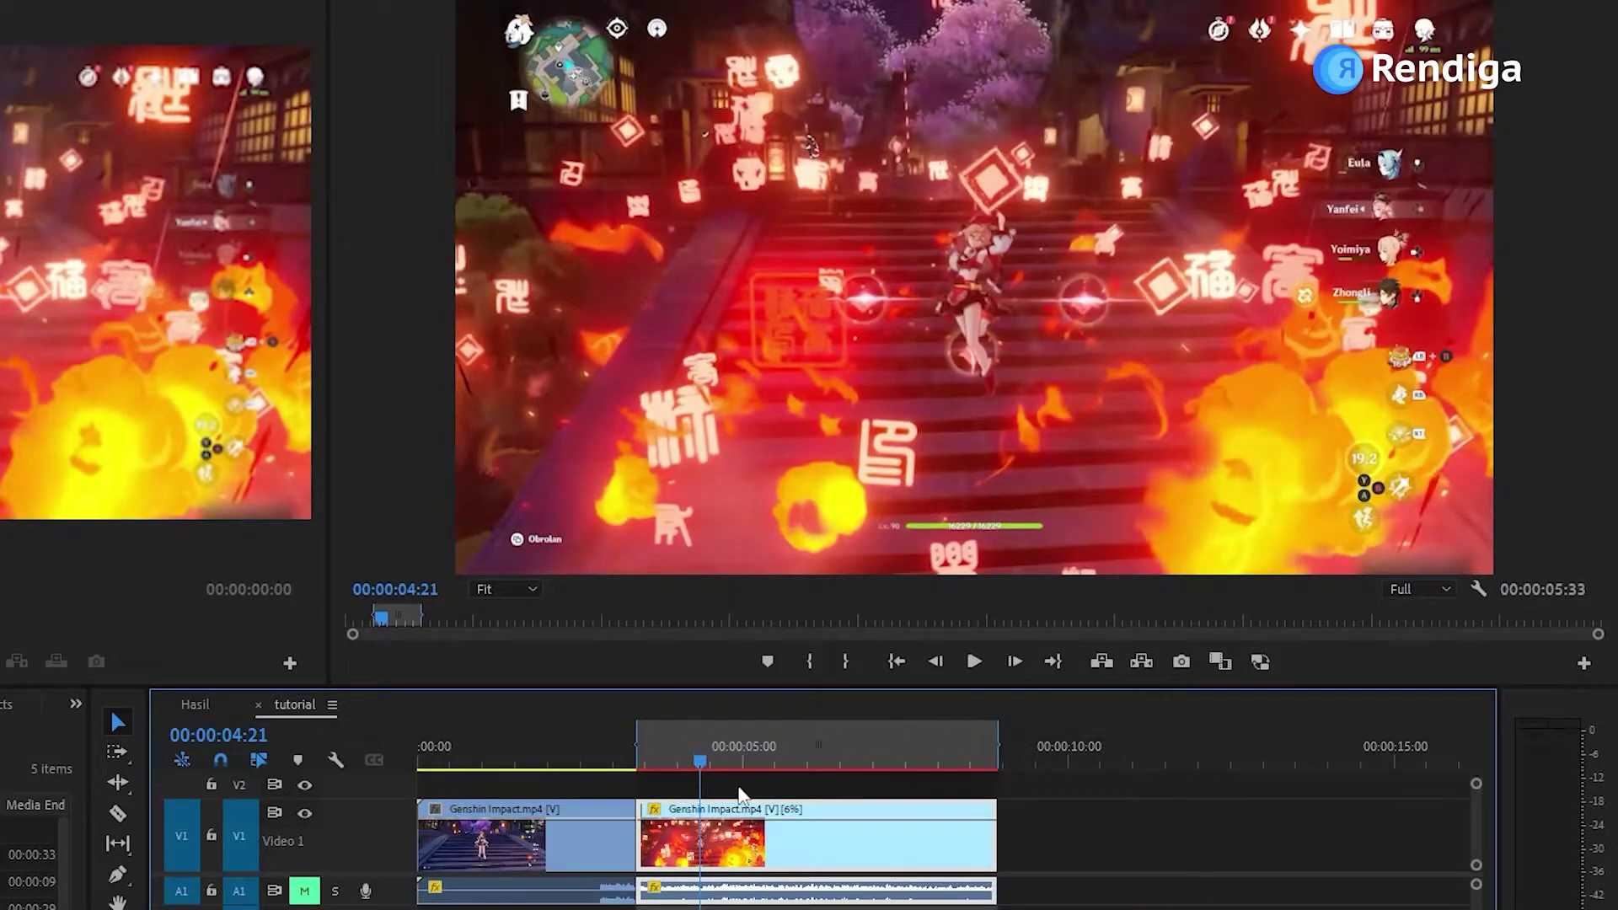
pyautogui.hotkey('ctrl', 'z')
# Step: Mark the in point at 00:00:03:22 and the out point at 00:00:08:55 around the slowed segment
pyautogui.moveTo(710, 761); pyautogui.dragTo(636, 784)
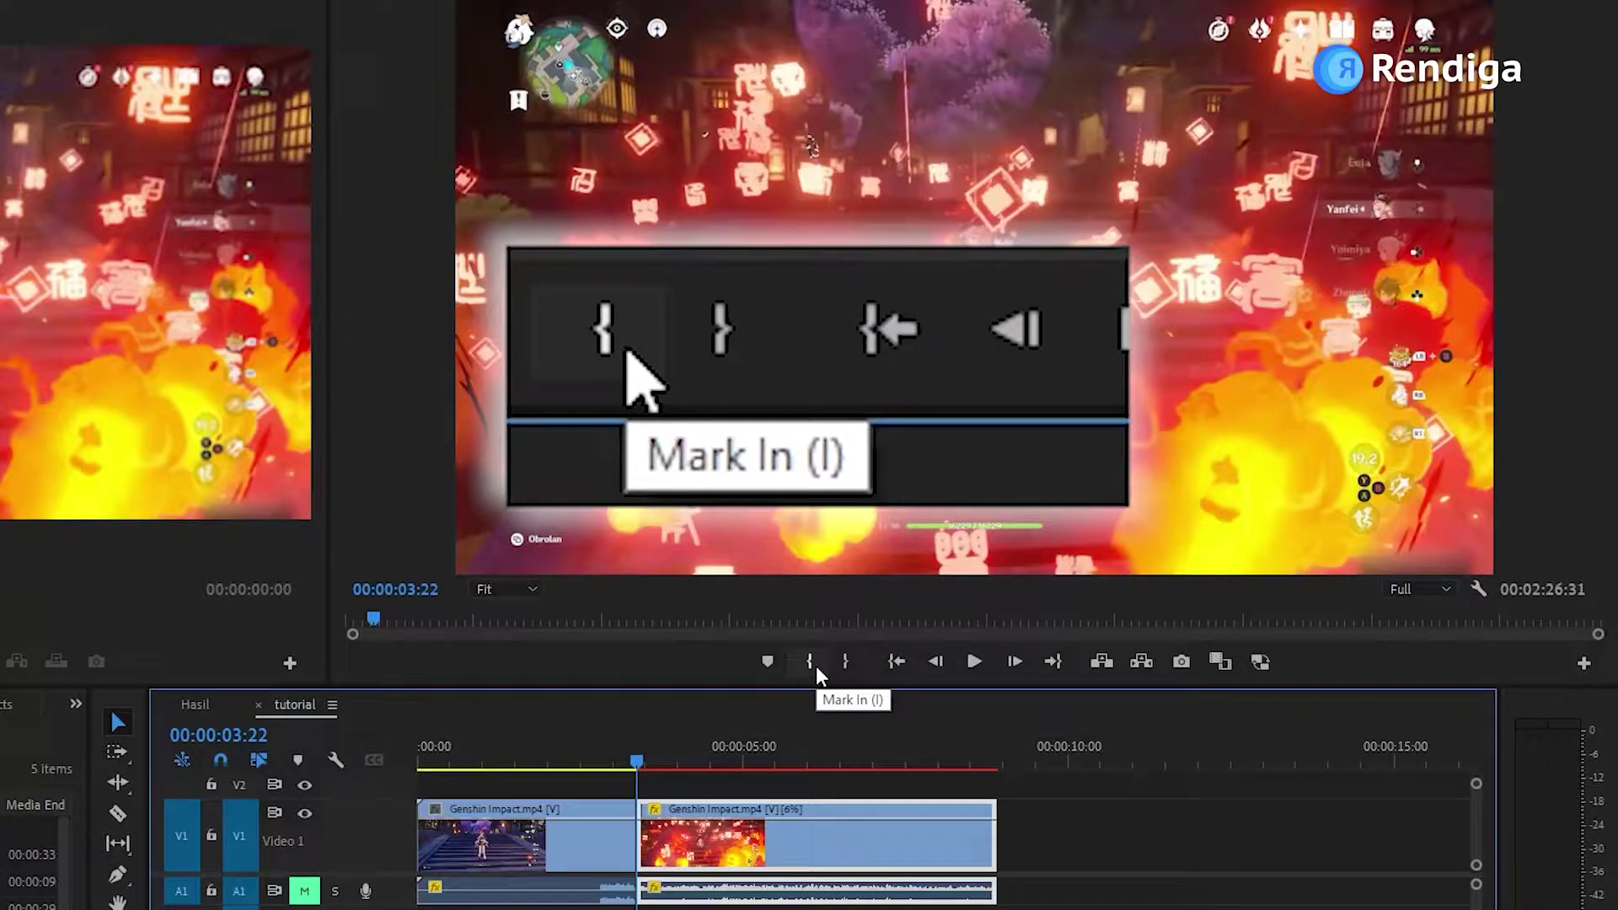
pyautogui.click(814, 664)
pyautogui.moveTo(774, 746); pyautogui.dragTo(989, 774)
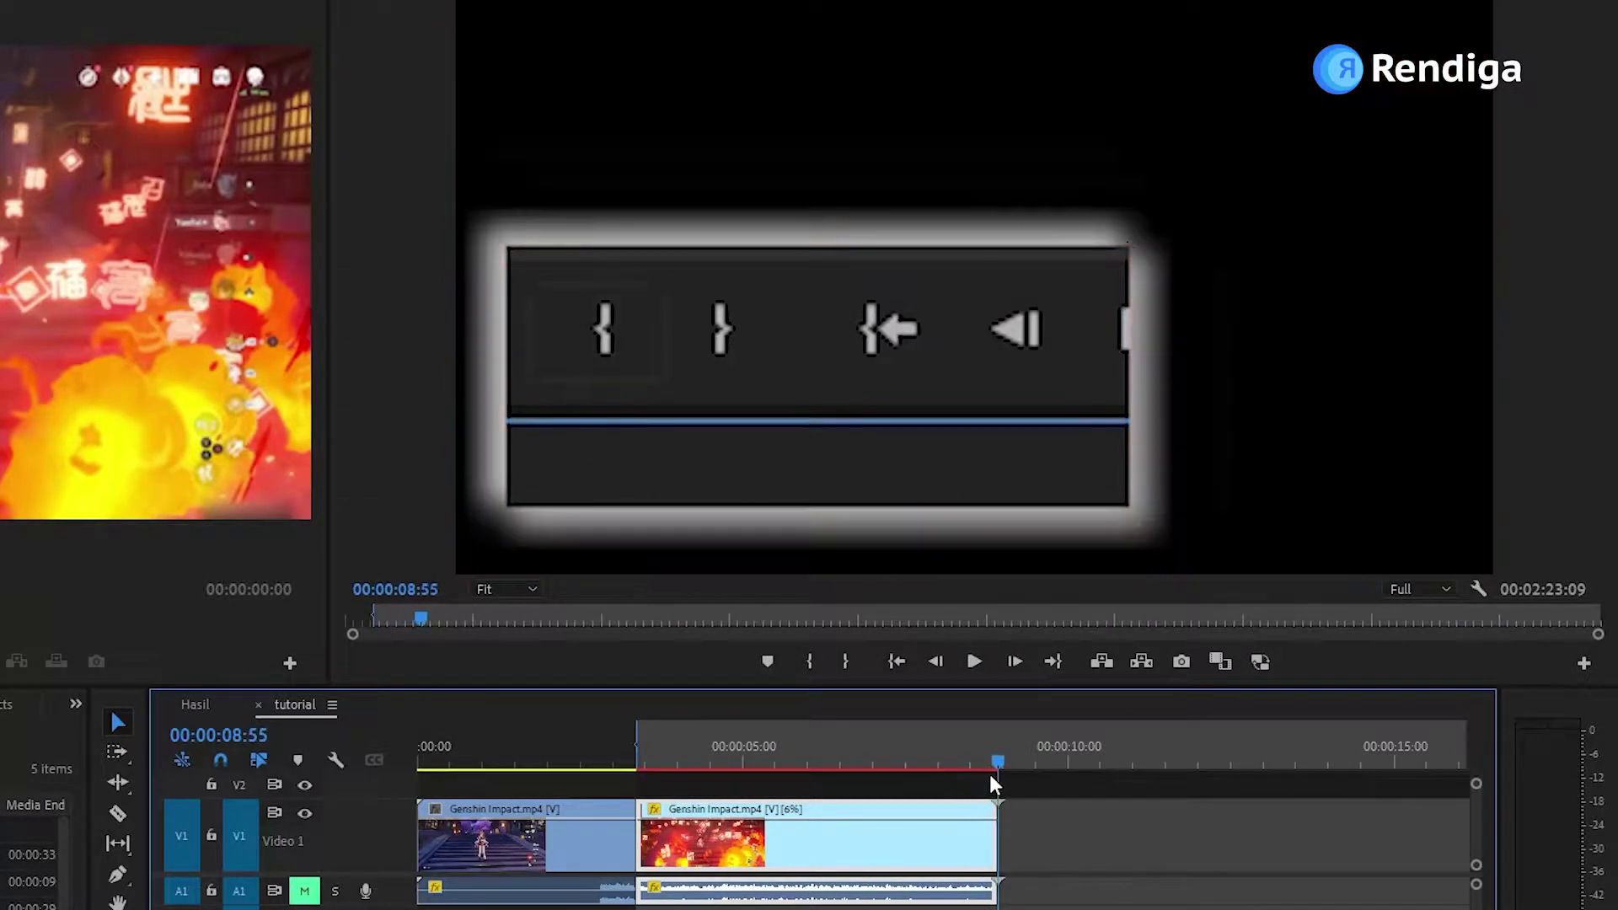
pyautogui.click(848, 664)
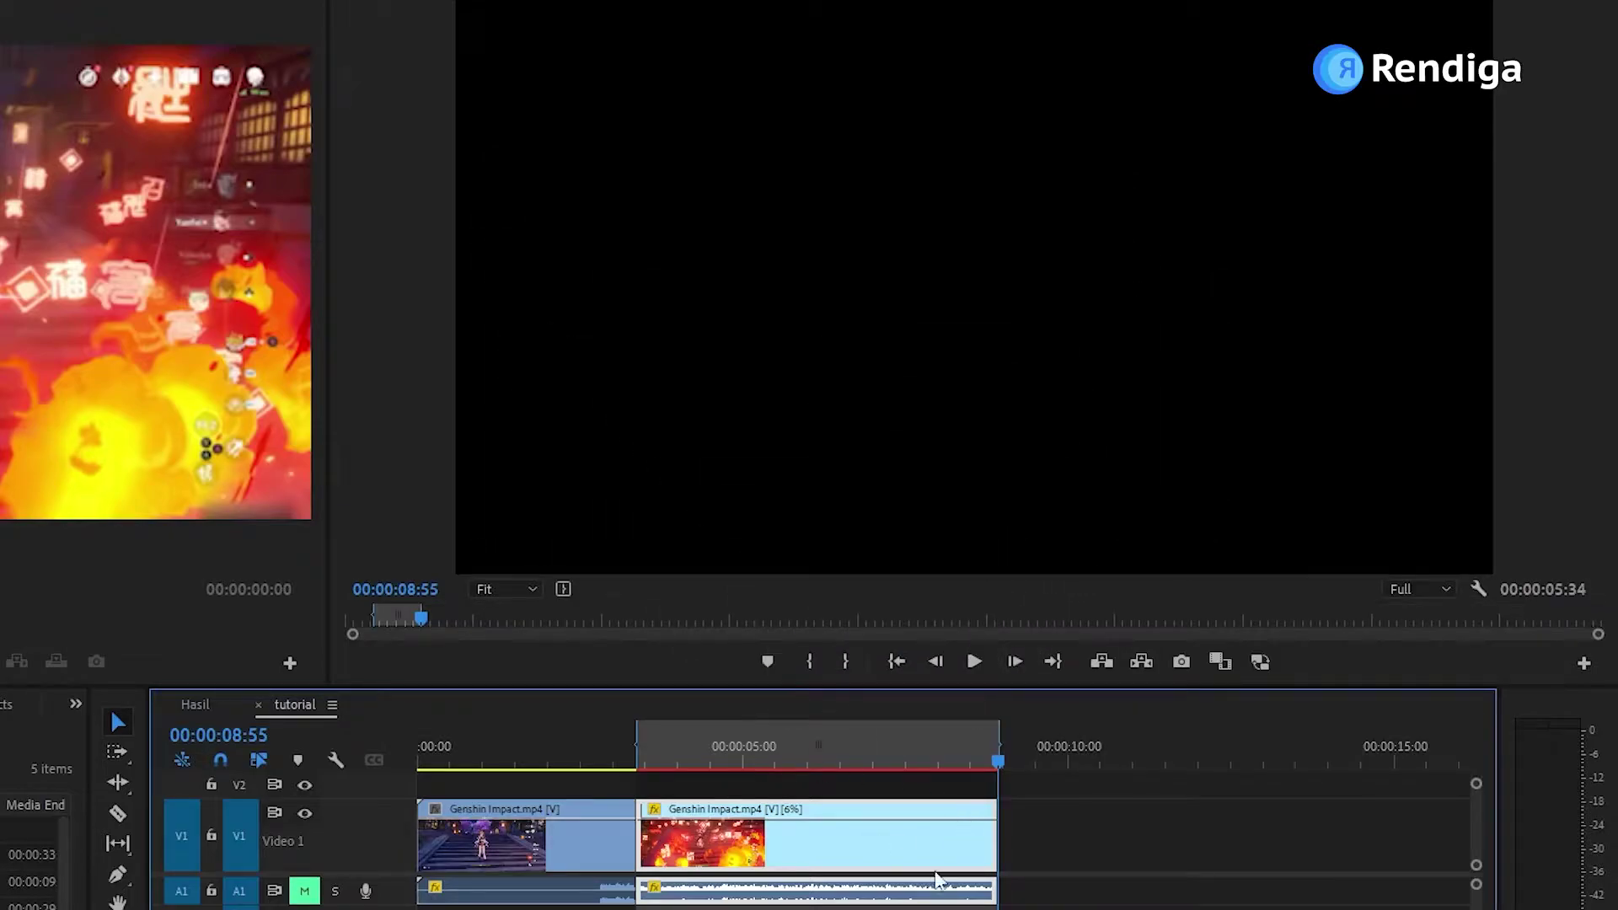
# Step: Render the marked range of the slowed segment and bring the playhead to 00:00:04:01
pyautogui.click(775, 750)
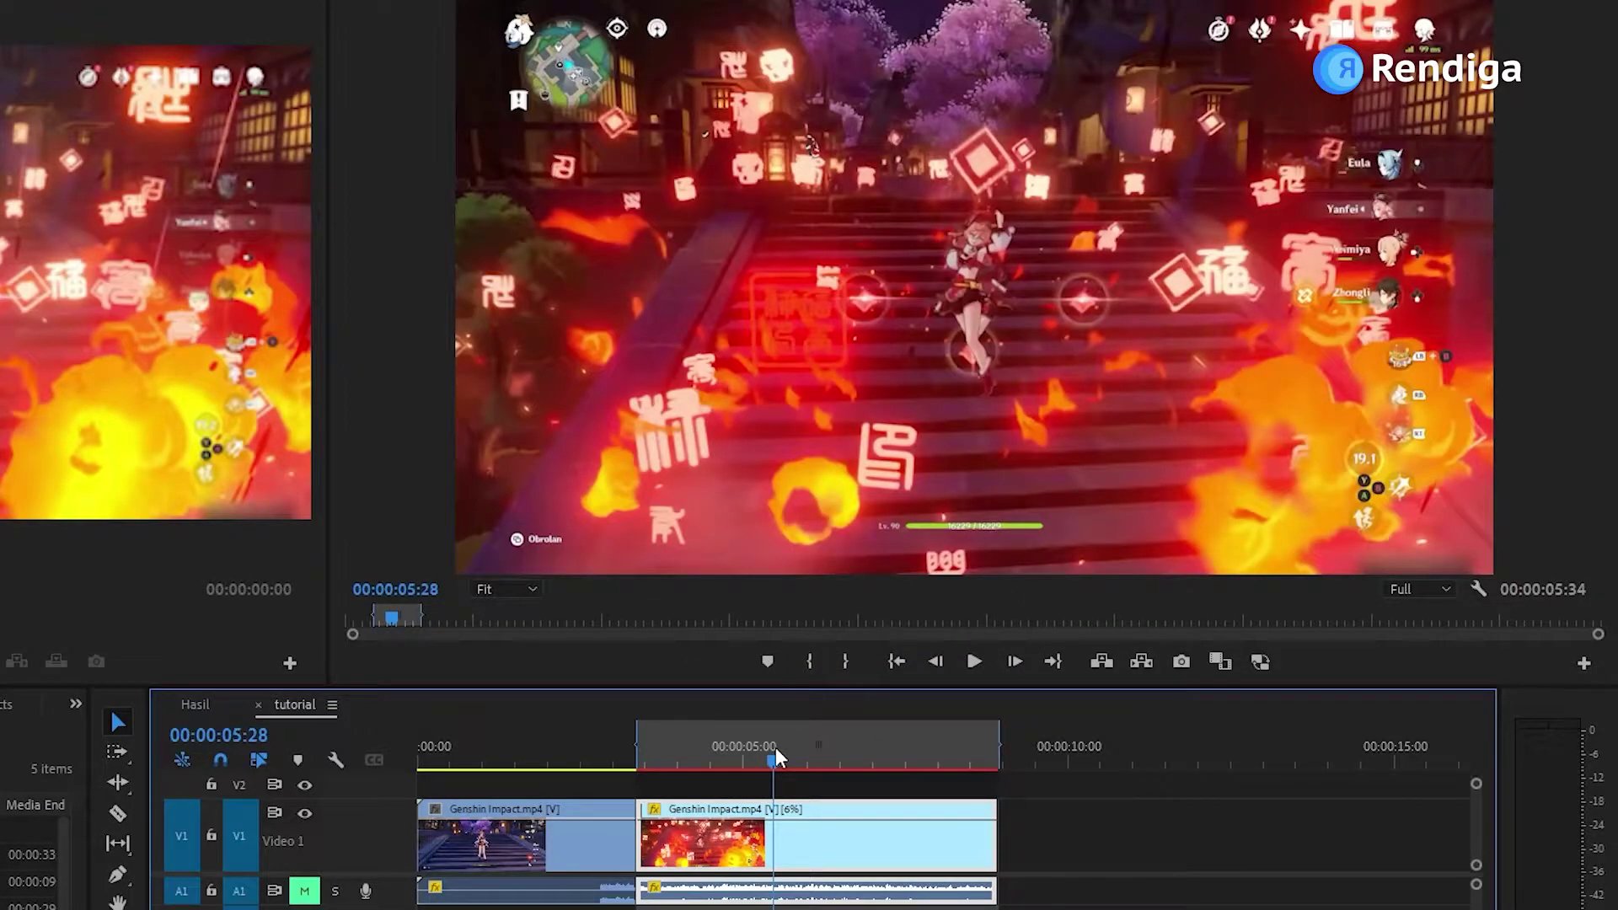
pyautogui.press('Return')
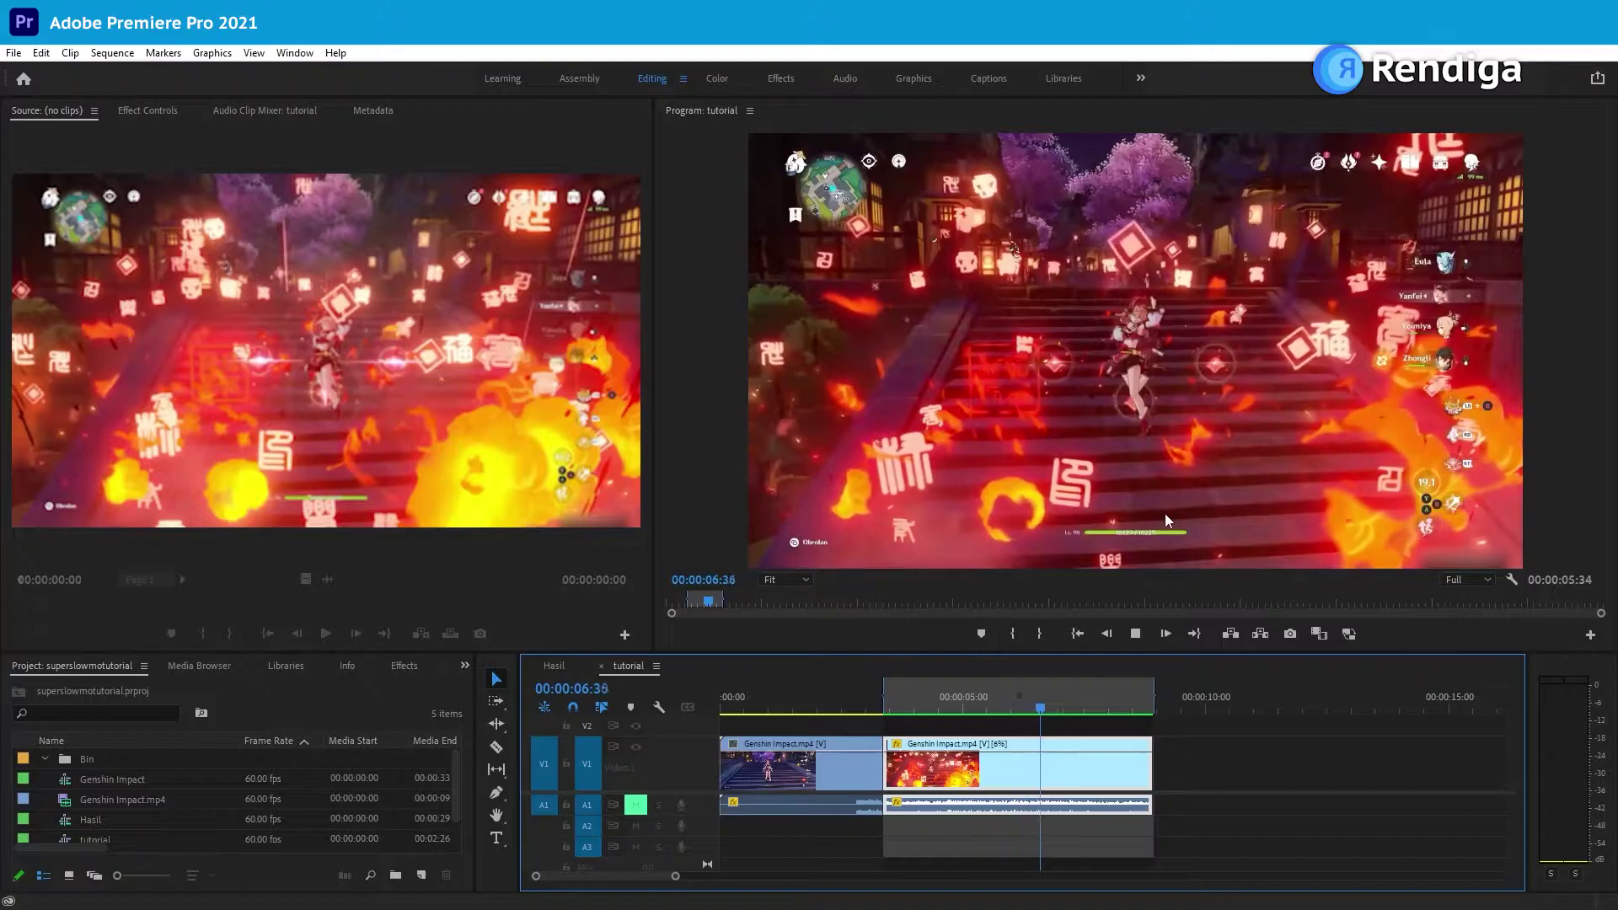
pyautogui.moveTo(1100, 706); pyautogui.dragTo(917, 711)
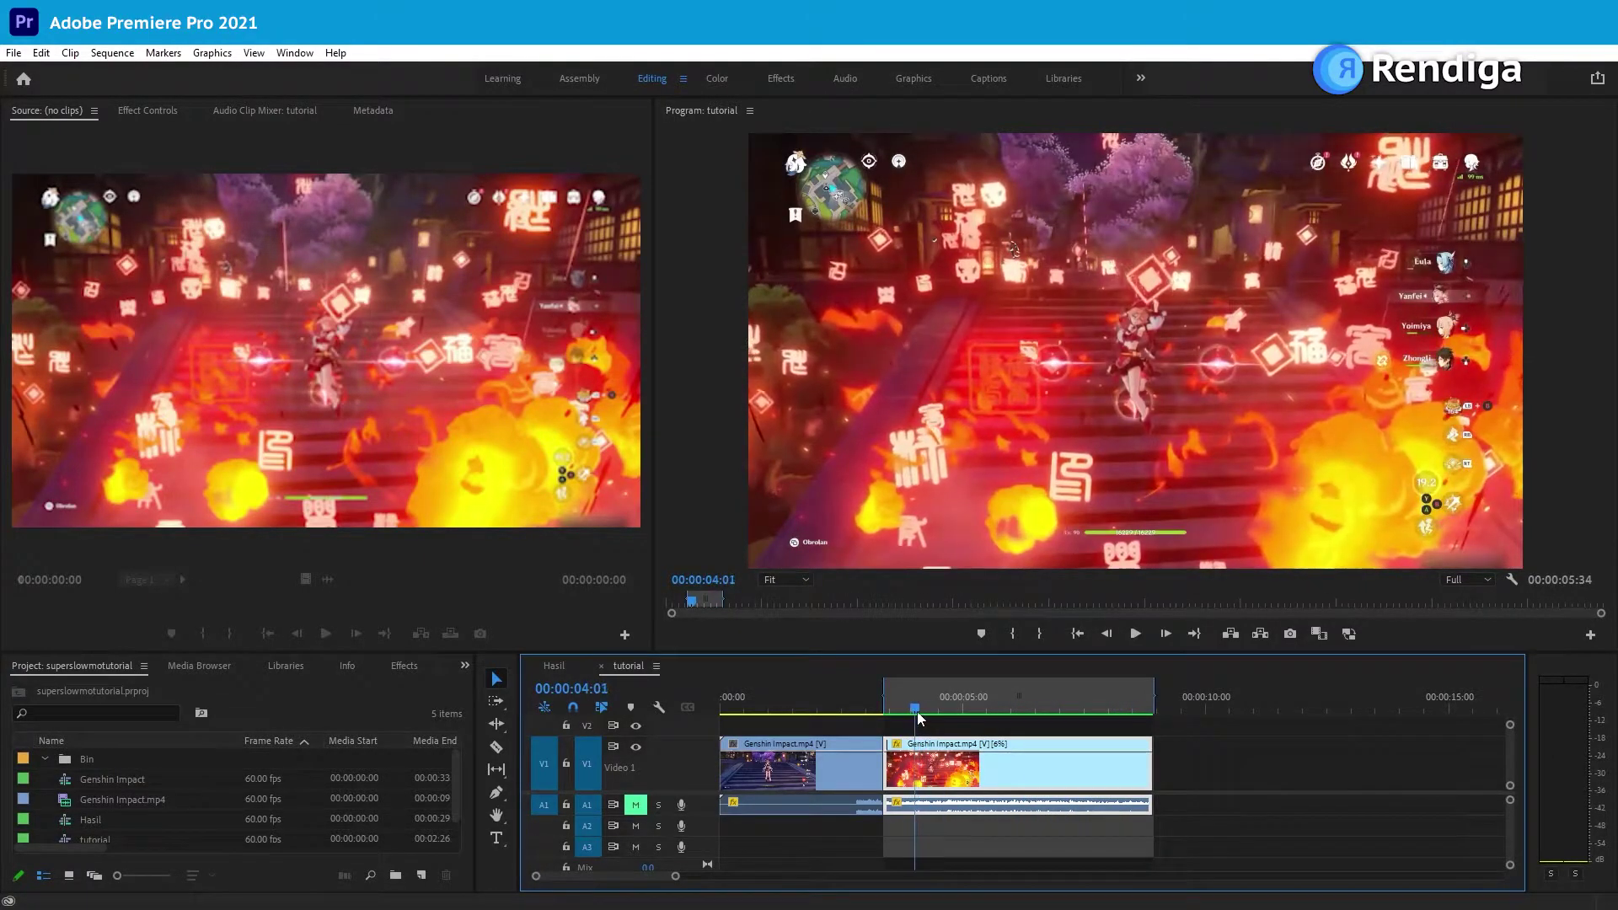
# Step: Move the last clip segment back so it starts directly after the slowed segment
pyautogui.hscroll(1, 1009, 804)
pyautogui.hscroll(3, 1009, 805)
pyautogui.moveTo(1414, 782); pyautogui.dragTo(1036, 797)
pyautogui.hscroll(-4, 1035, 798)
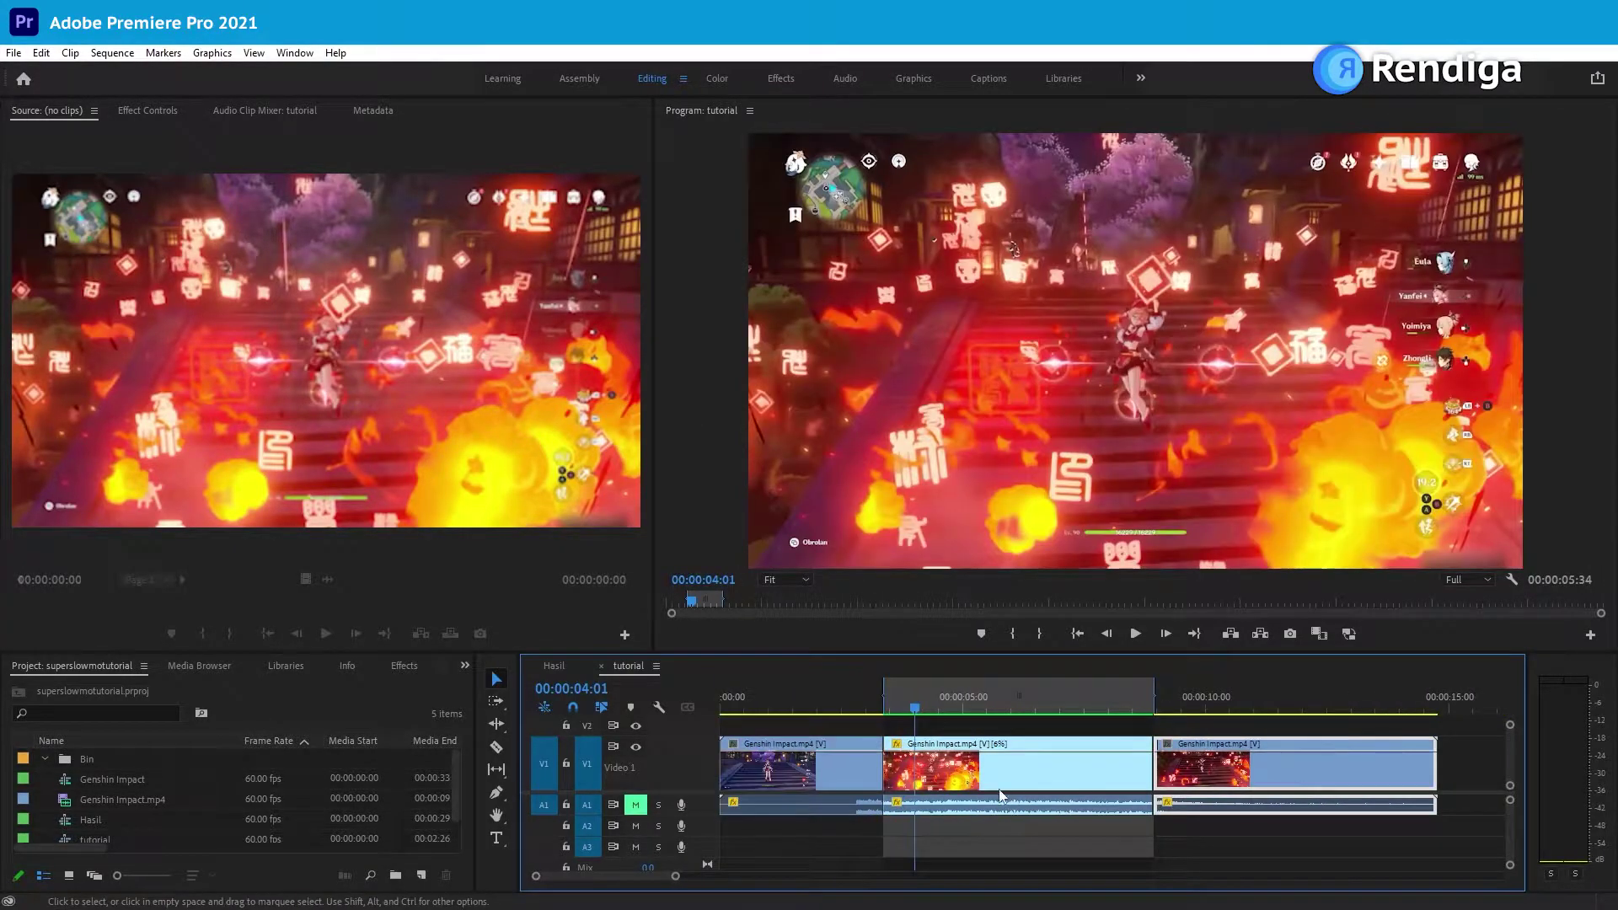
# Step: Play the sequence from the start through the slow-motion segment to review the result
pyautogui.press('Home')
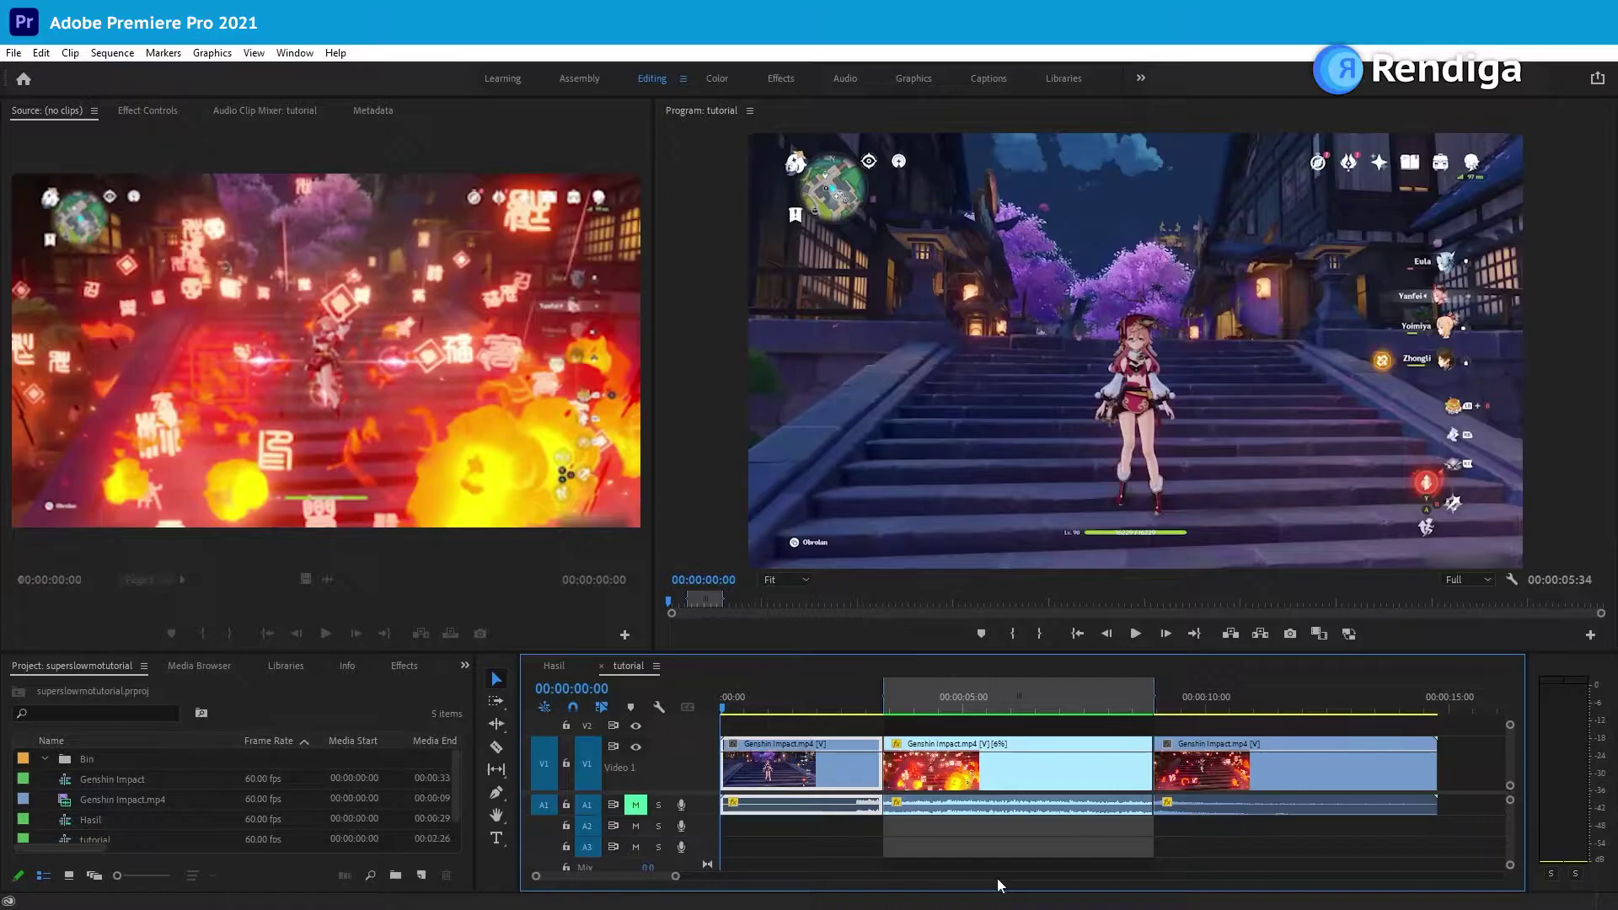
pyautogui.press('space')
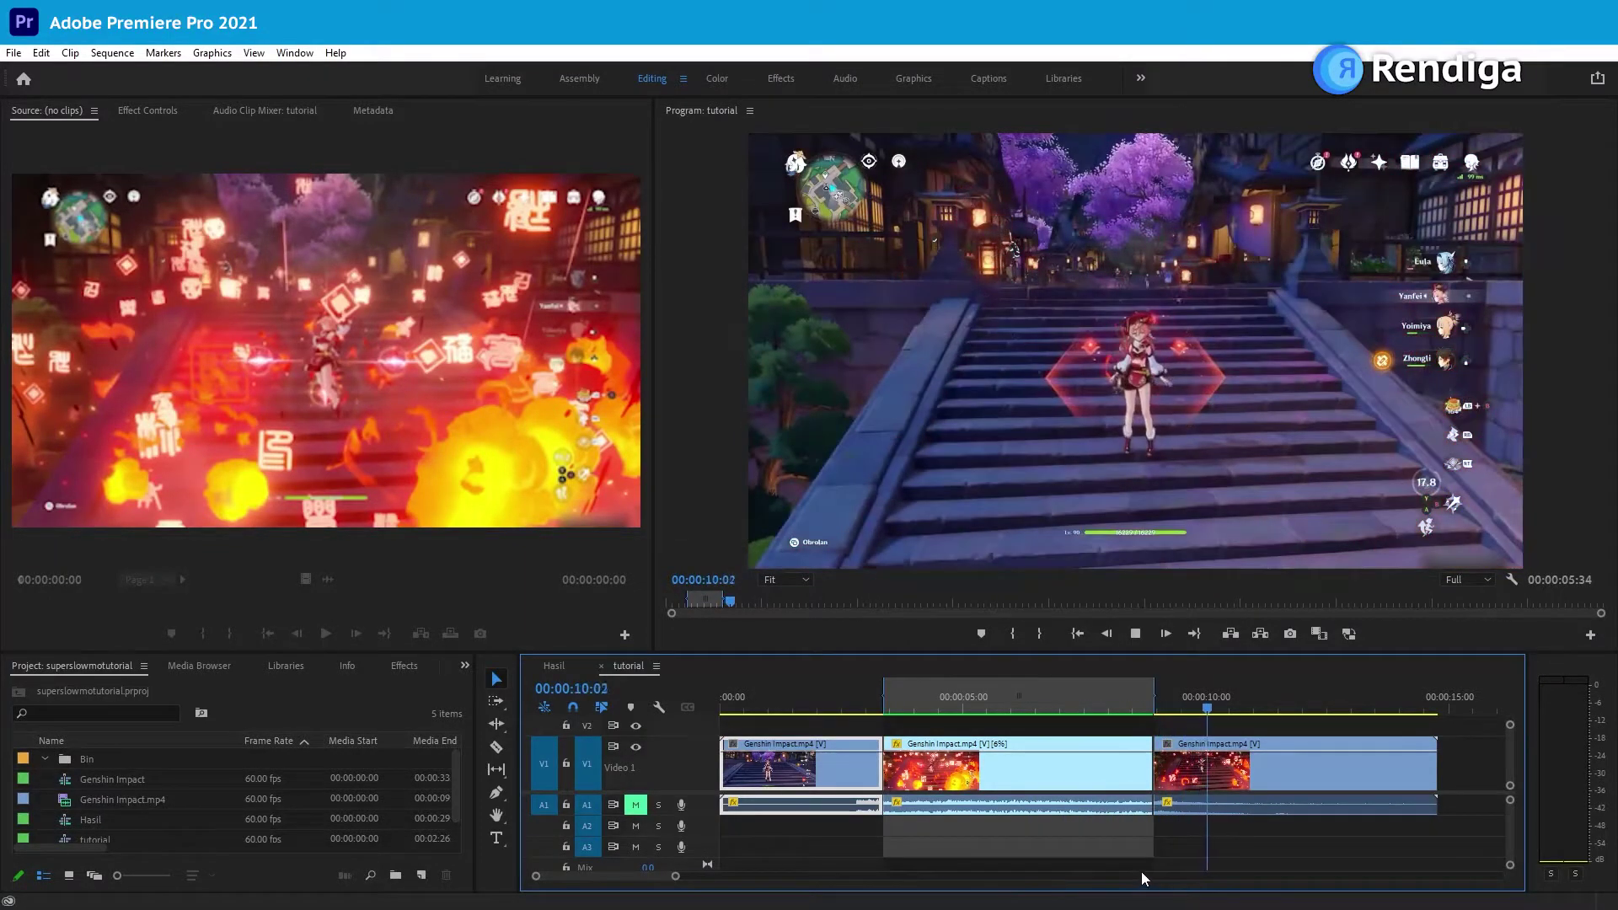
pyautogui.press('space')
# Step: Place the playhead at 00:02:19:49 on the uncut Genshin Impact.mp4 clip further along the sequence
pyautogui.scroll(-4, 1155, 862)
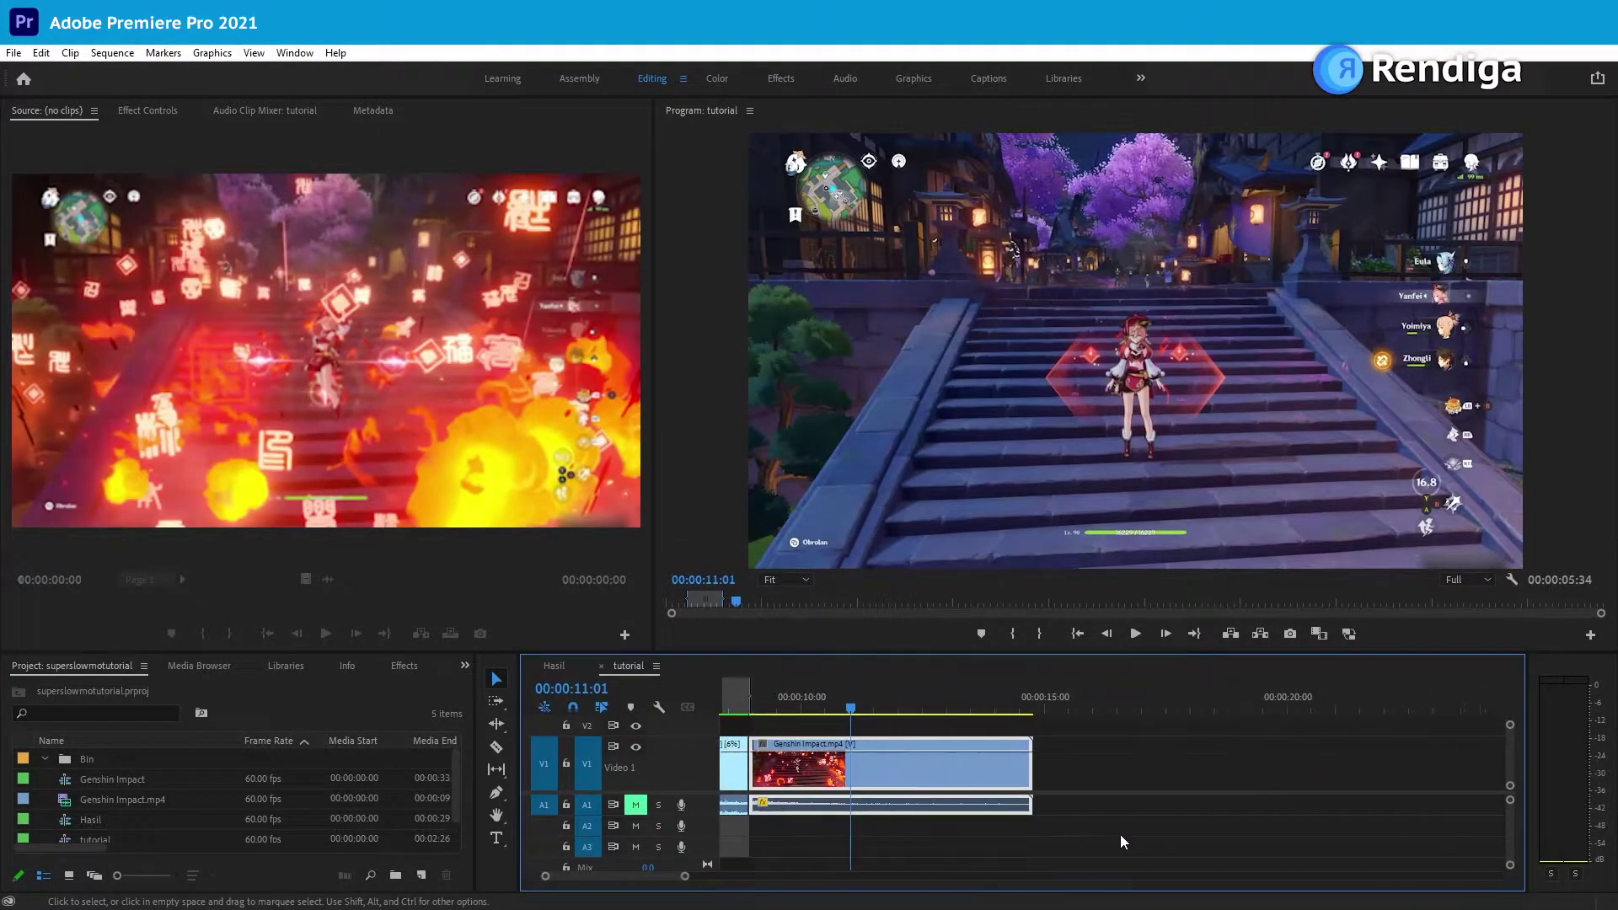
pyautogui.scroll(-10, 1120, 834)
pyautogui.scroll(-10, 1075, 800)
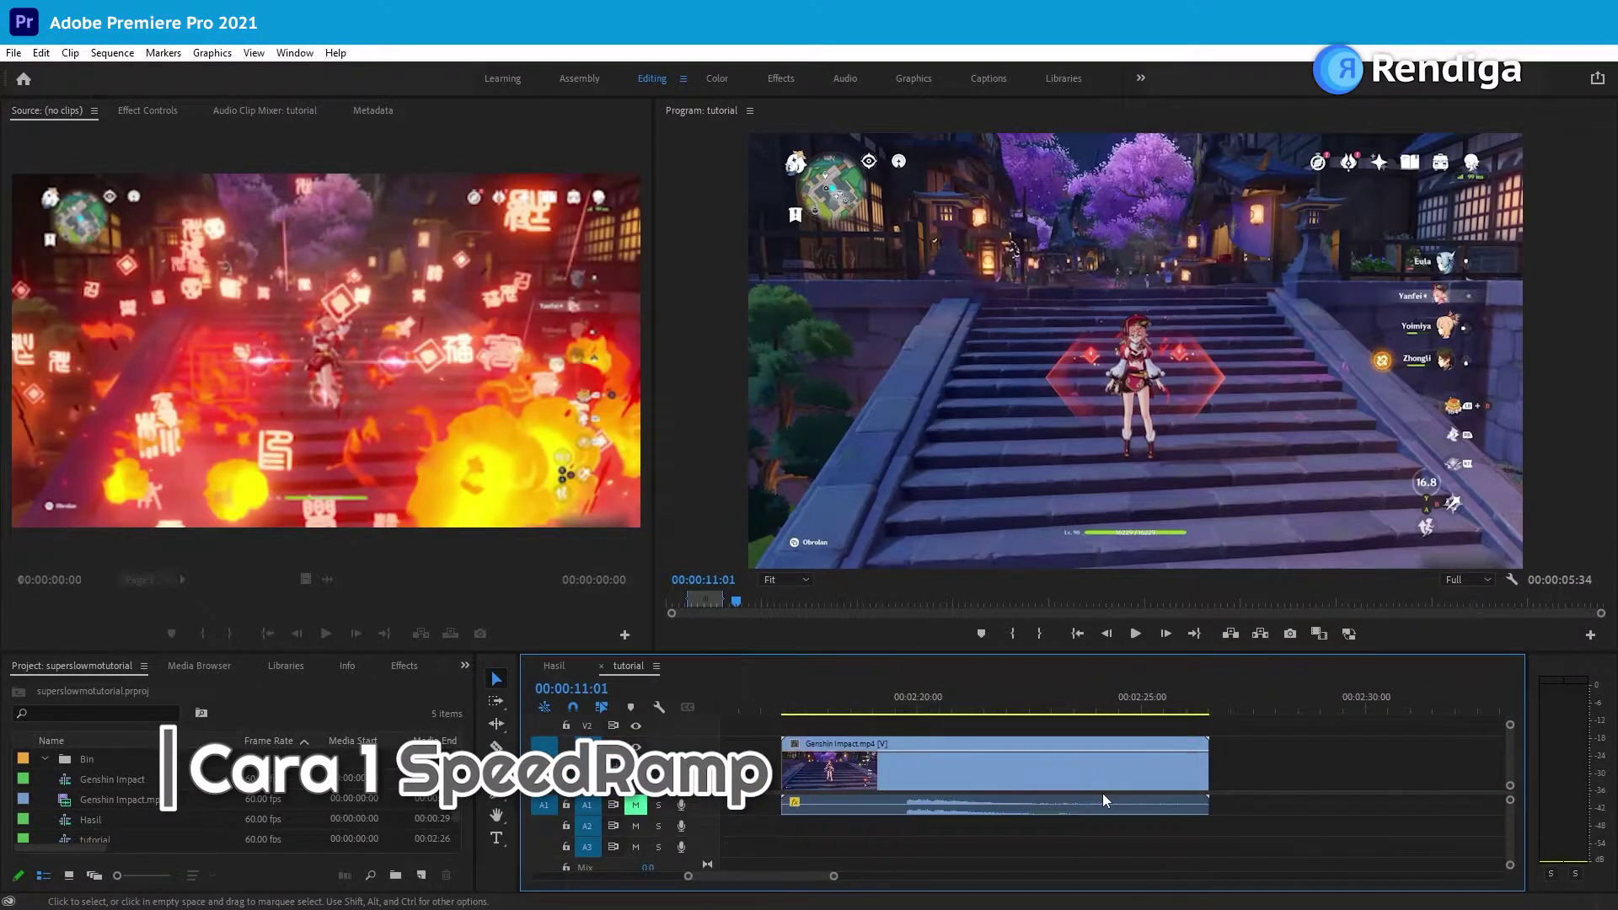
pyautogui.scroll(-4, 979, 779)
pyautogui.click(847, 696)
pyautogui.moveTo(851, 696); pyautogui.dragTo(883, 707)
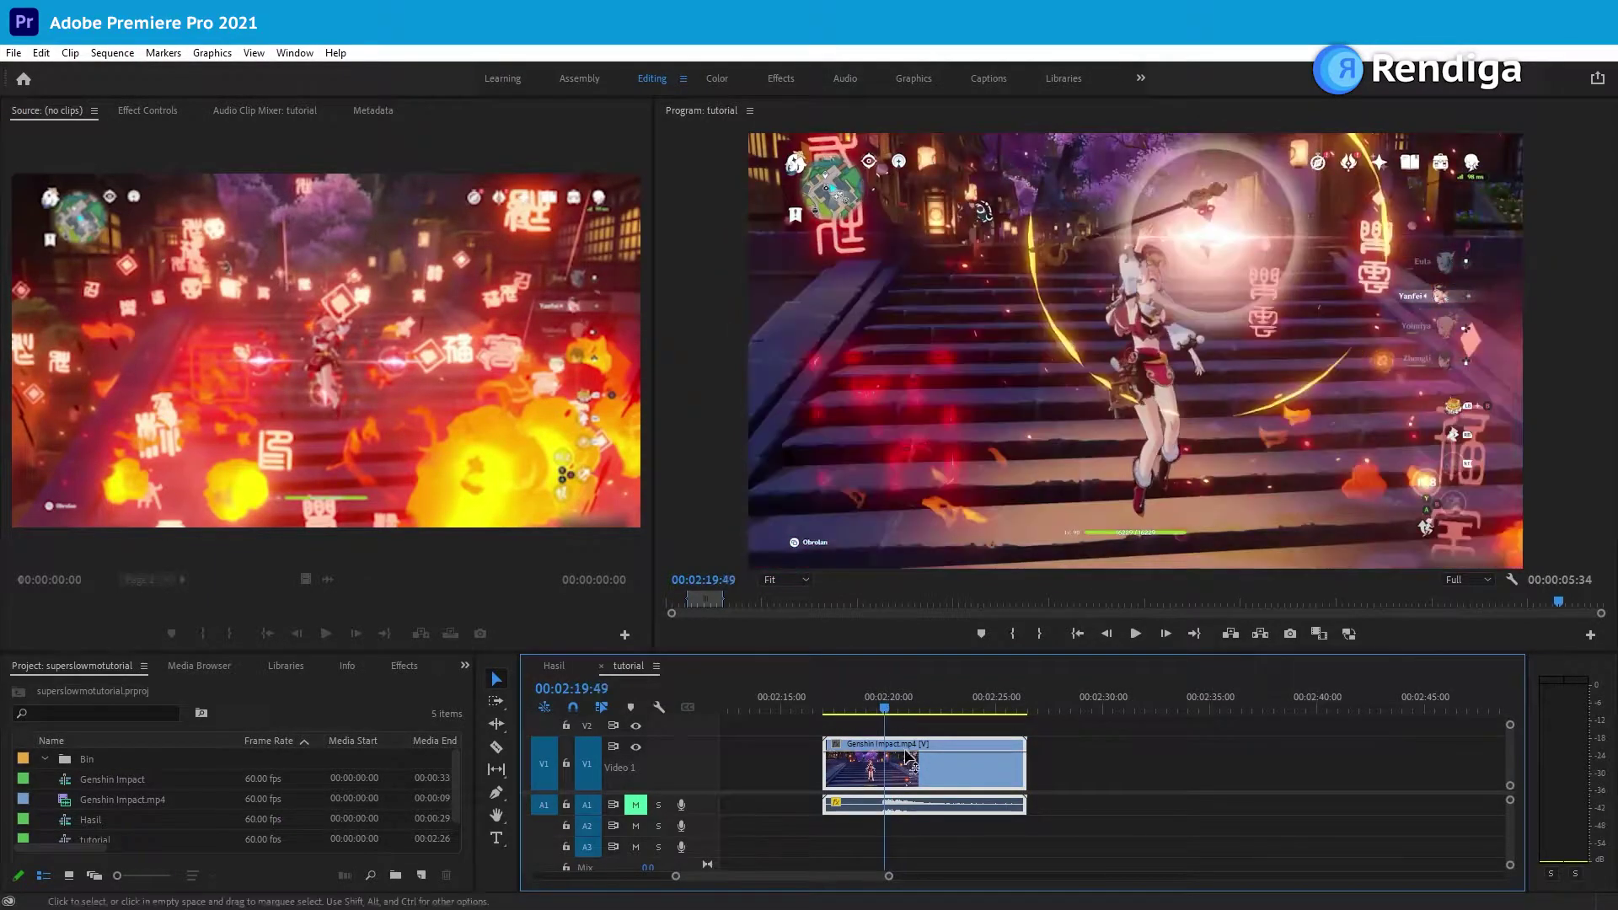
pyautogui.scroll(2, 856, 777)
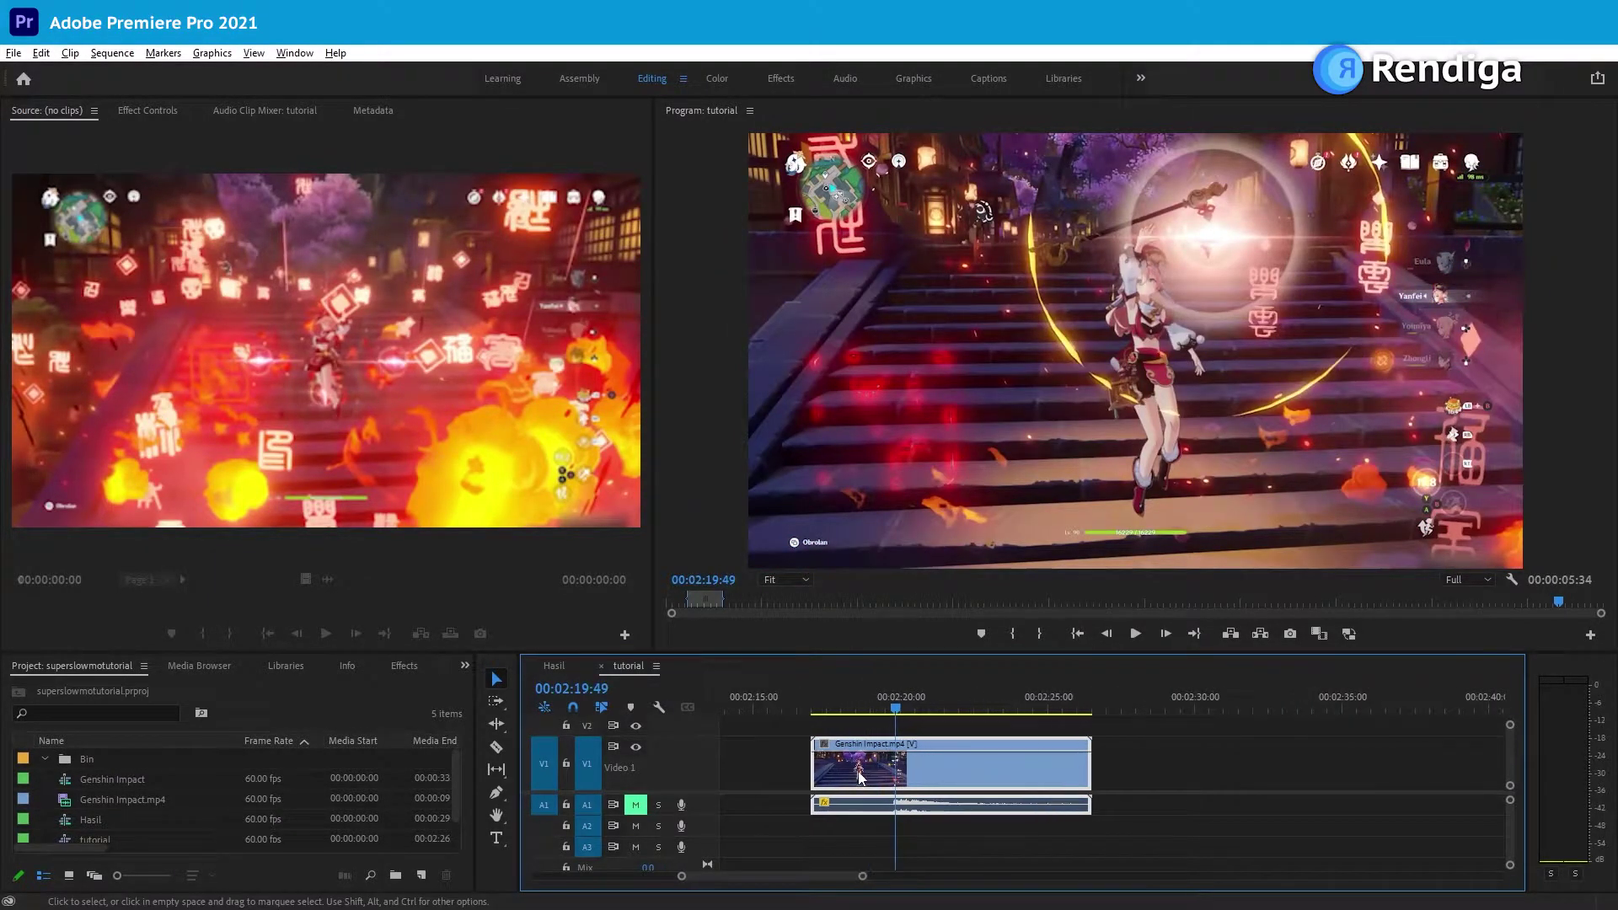
# Step: Move the clip to track V2 and back to V1, and expand V1 to show its thumbnail and keyframe controls
pyautogui.doubleClick(674, 763)
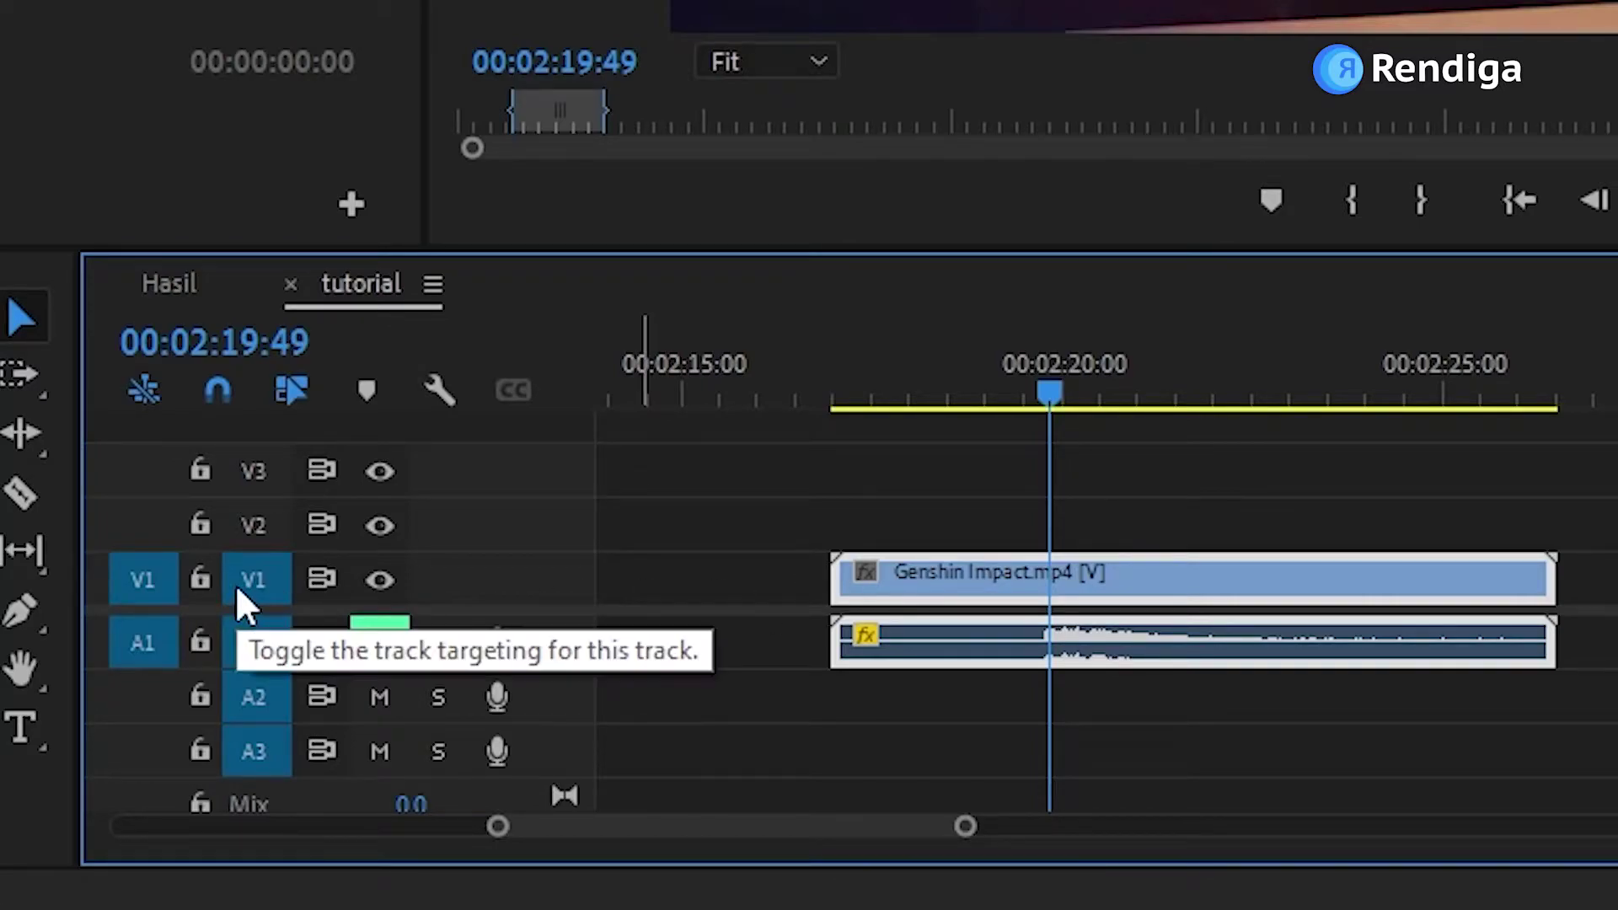
pyautogui.moveTo(889, 600); pyautogui.dragTo(902, 546)
pyautogui.doubleClick(331, 533)
pyautogui.doubleClick(332, 529)
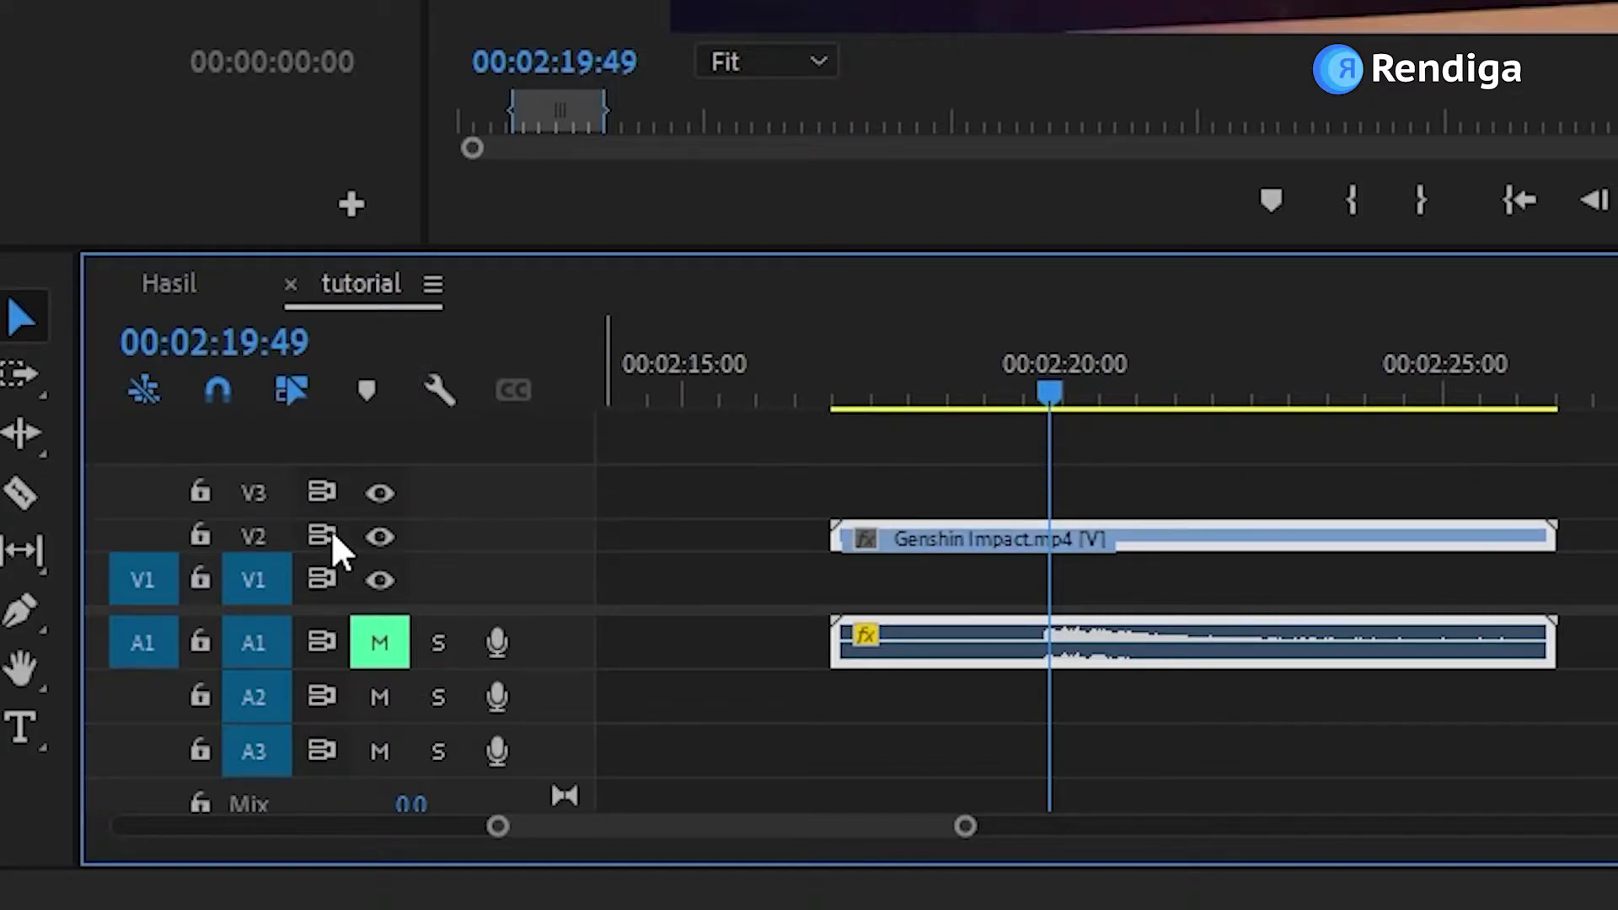
pyautogui.moveTo(868, 516); pyautogui.dragTo(874, 578)
pyautogui.doubleClick(469, 578)
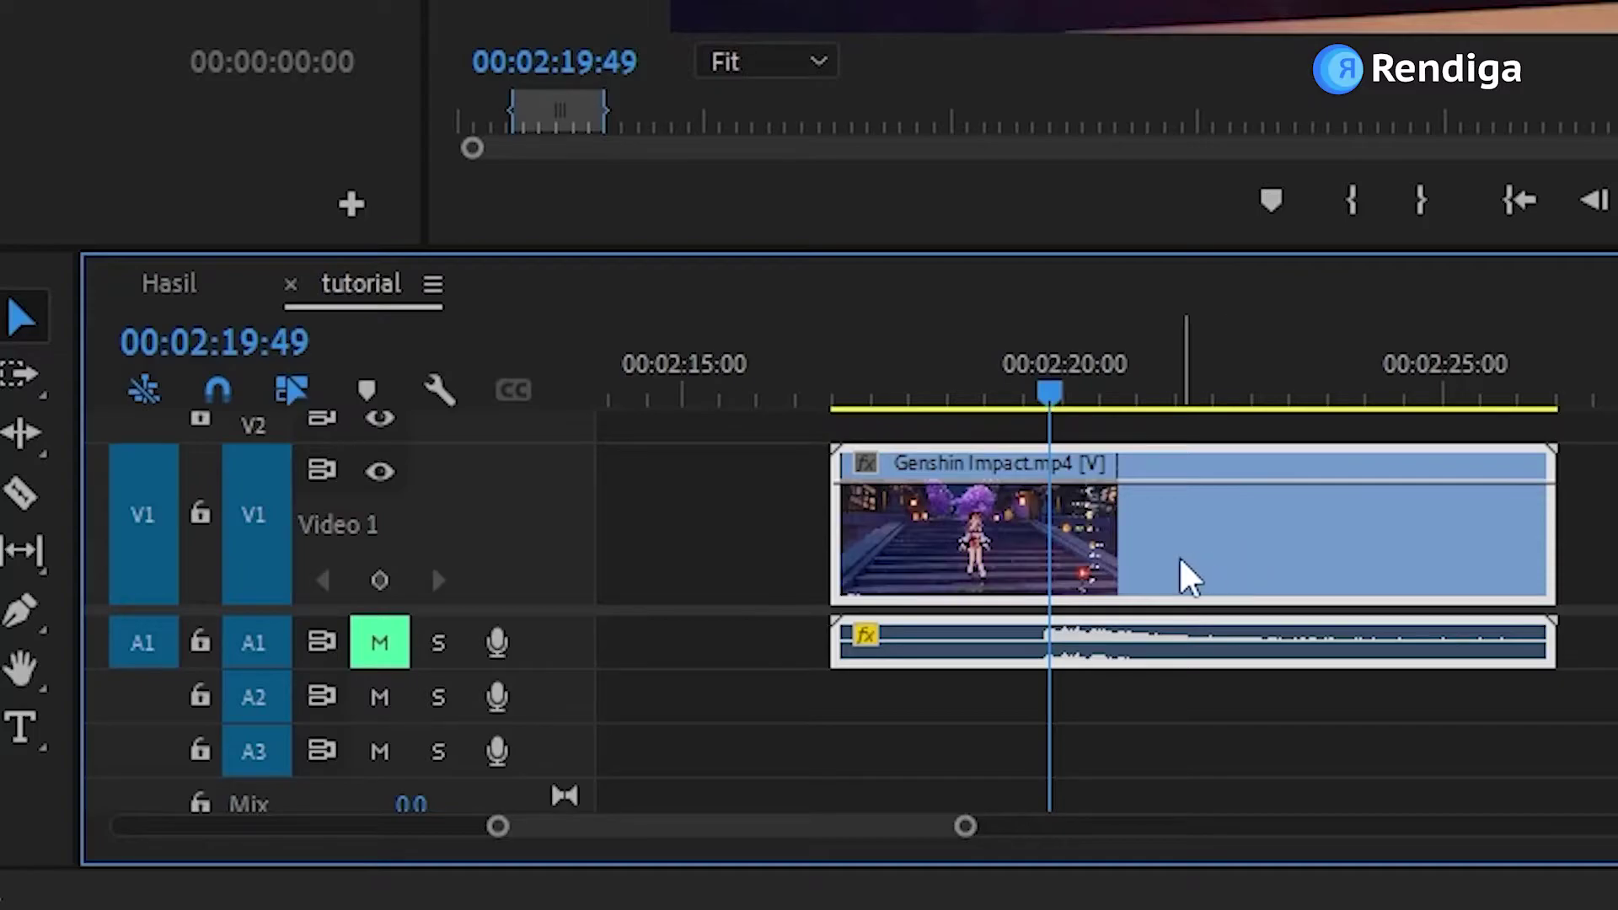
# Step: Switch the Genshin Impact.mp4 clip on V1 to show its Time Remapping Speed keyframes
pyautogui.rightClick(1125, 552)
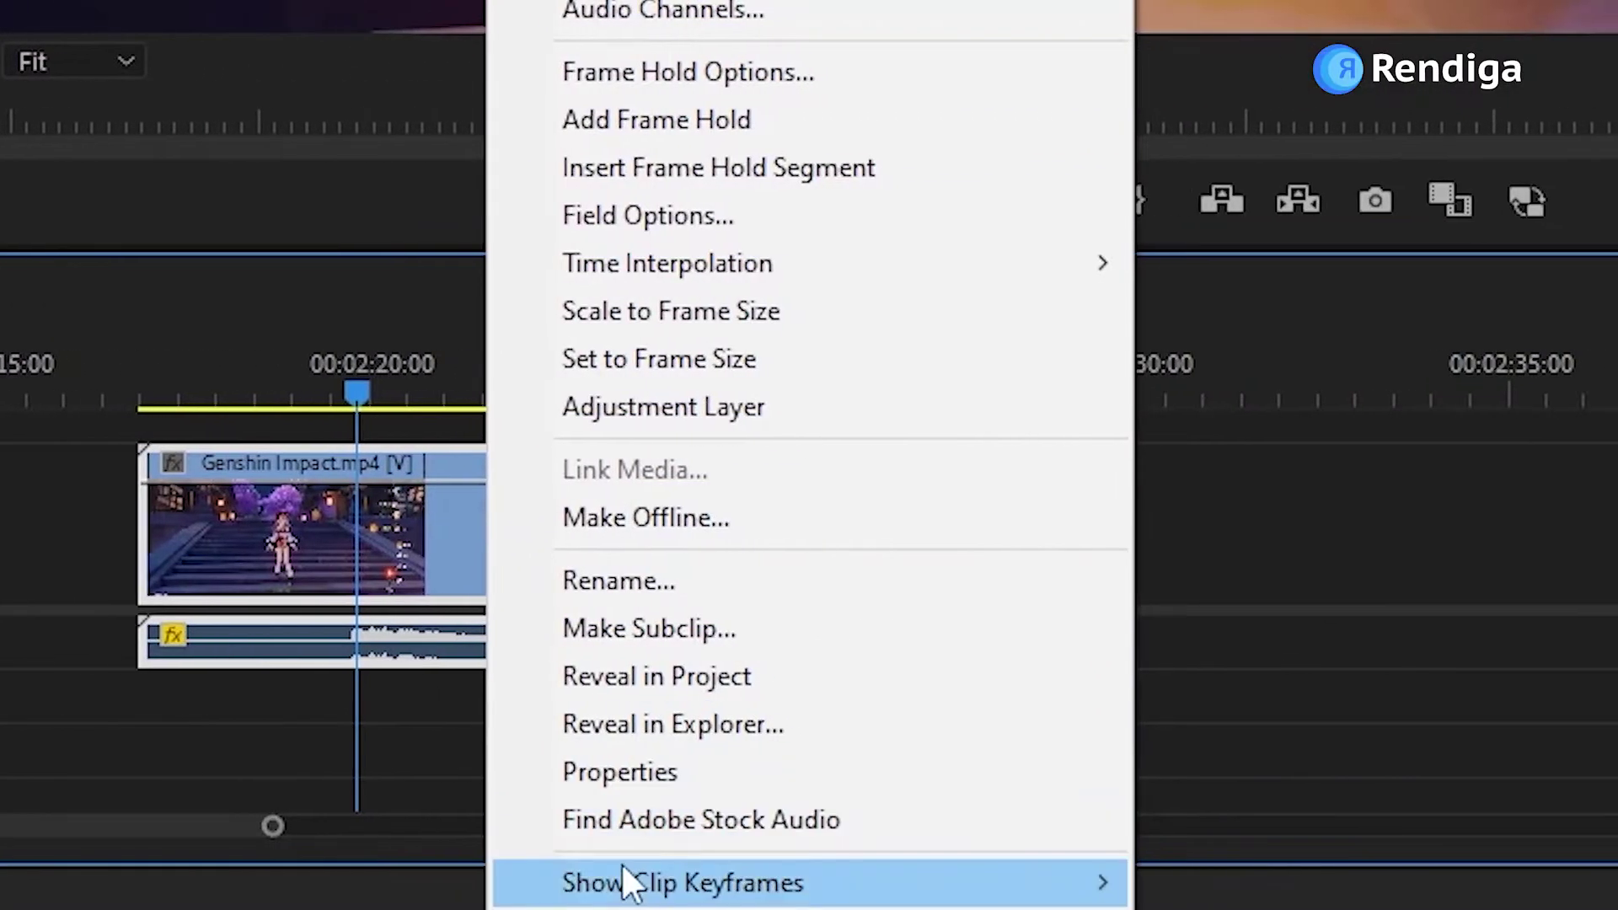
pyautogui.moveTo(630, 883)
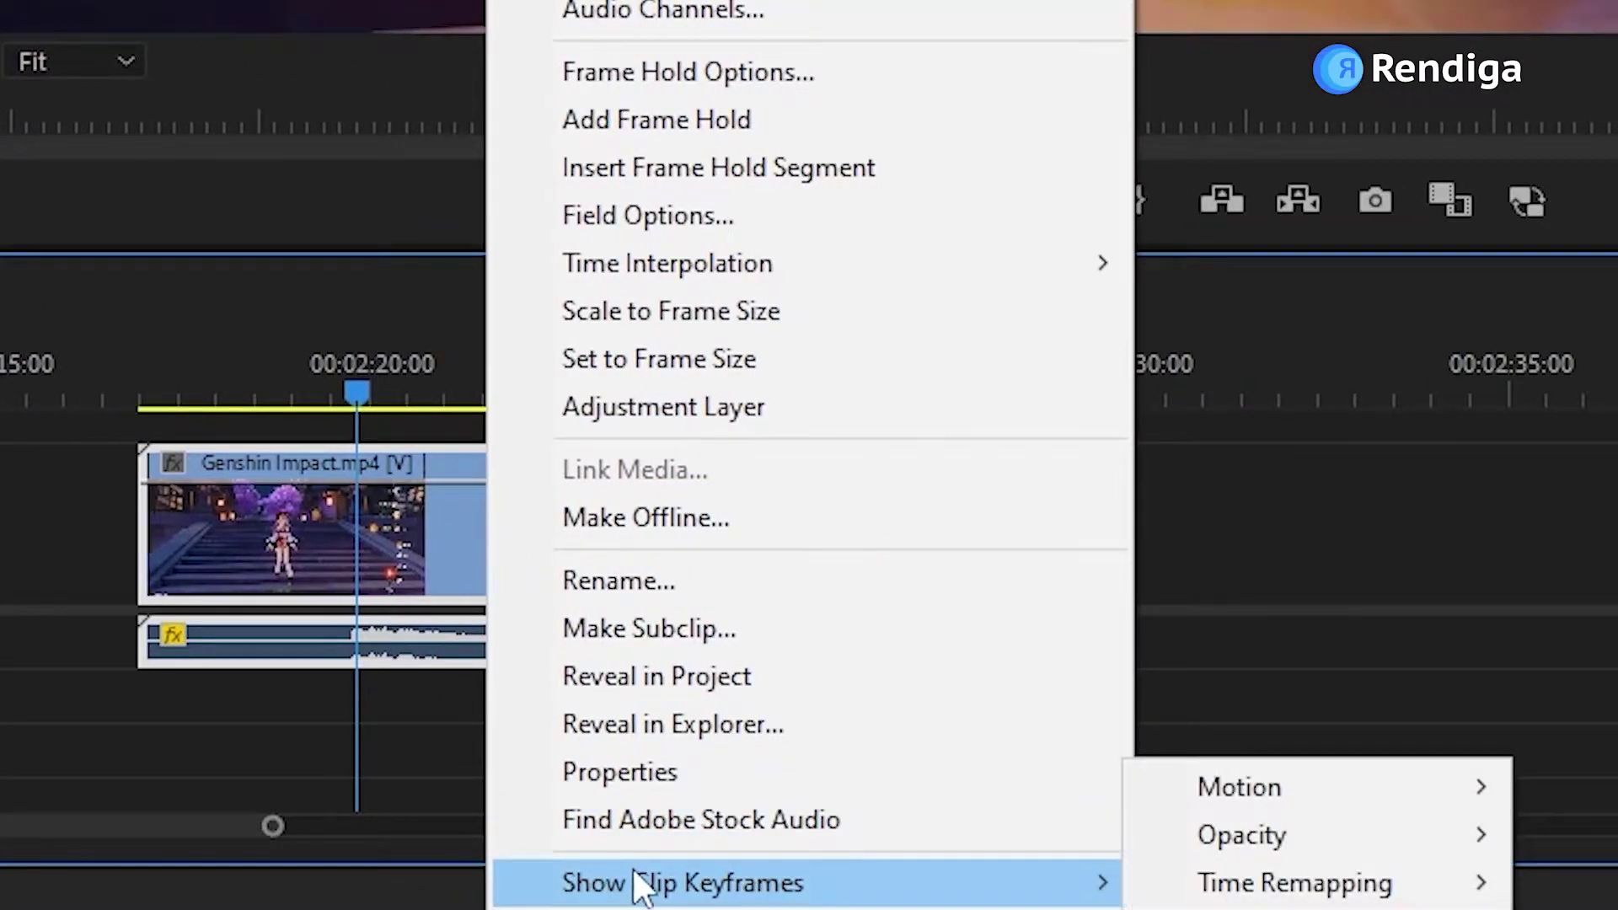
pyautogui.moveTo(1294, 883)
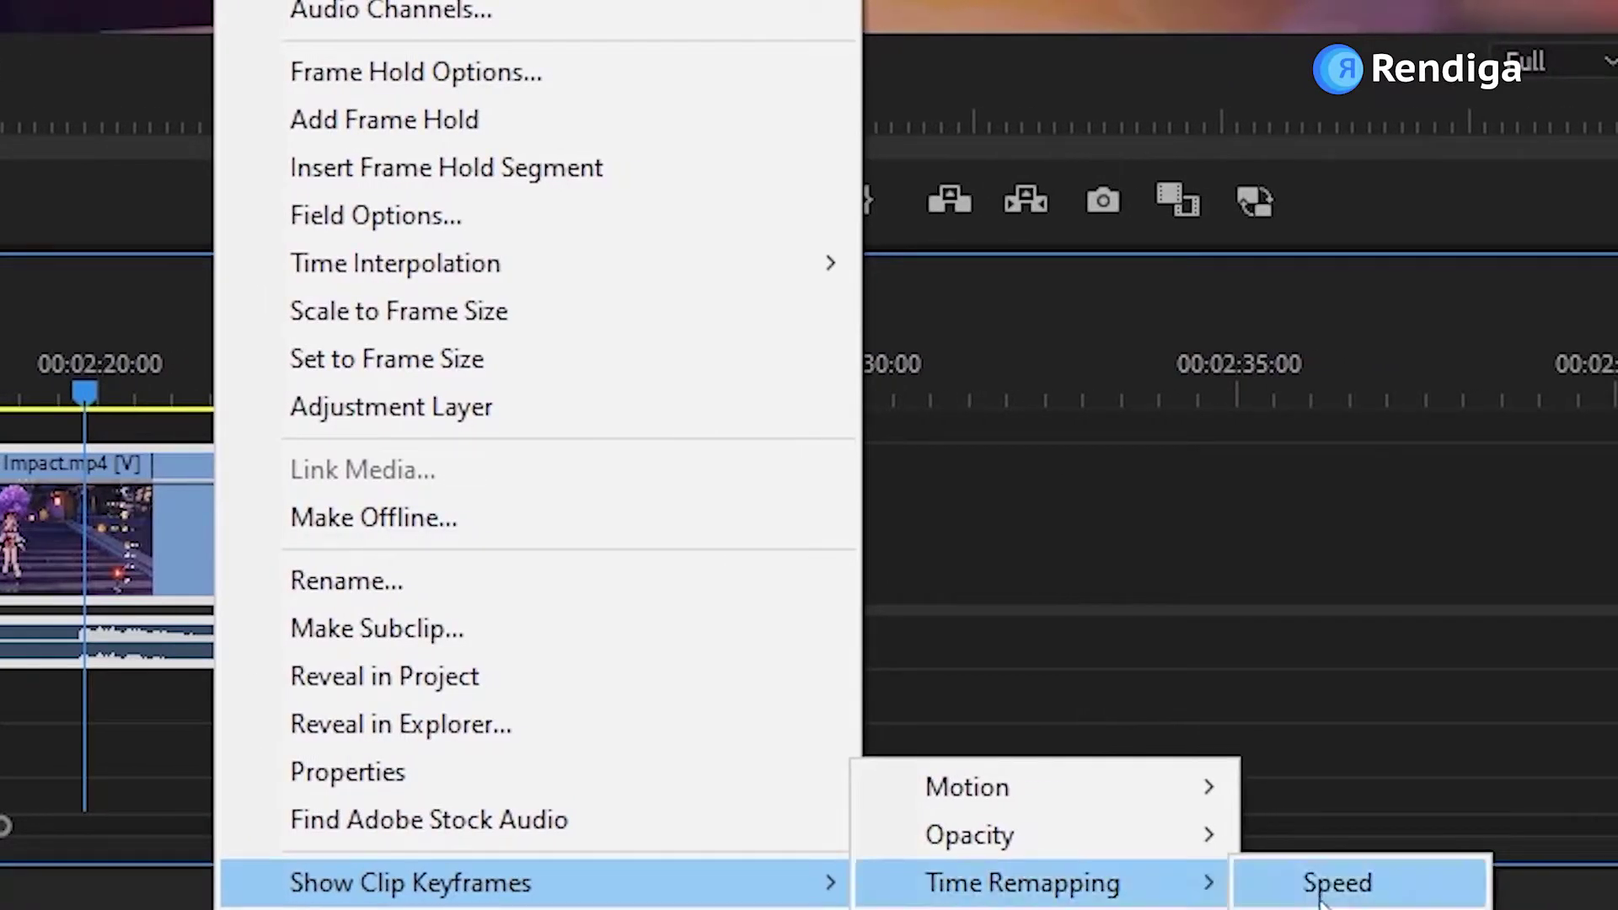
pyautogui.click(1399, 900)
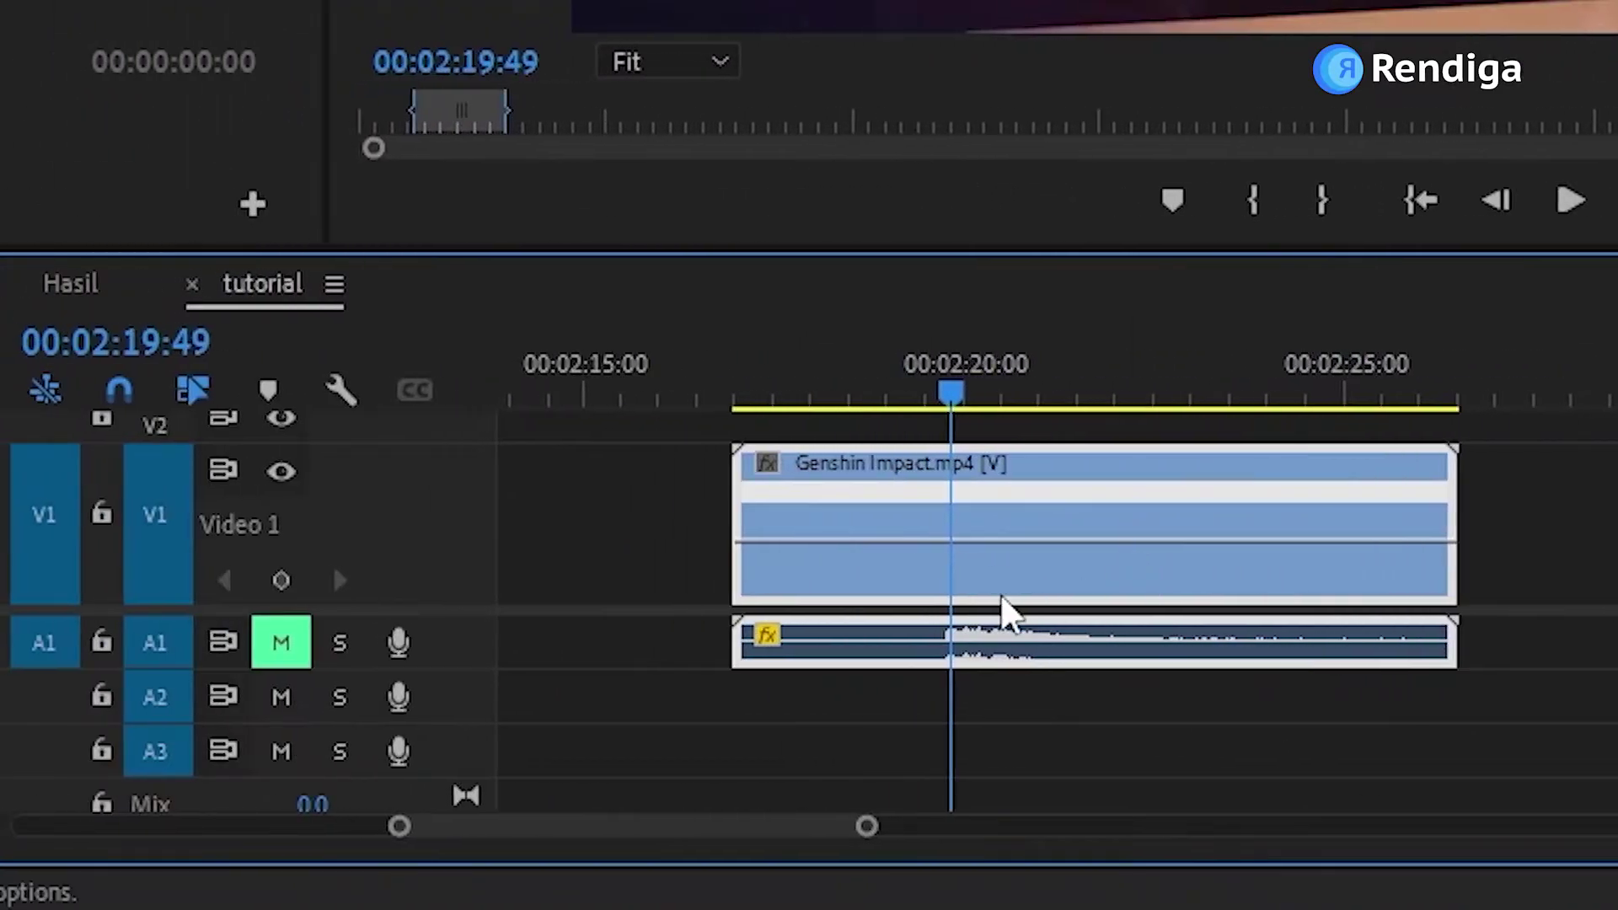
# Step: Add two speed keyframes to the clip around the fire burst, at about 00:02:20:34 and 00:02:21:03
pyautogui.scroll(2, 986, 573)
pyautogui.click(919, 391)
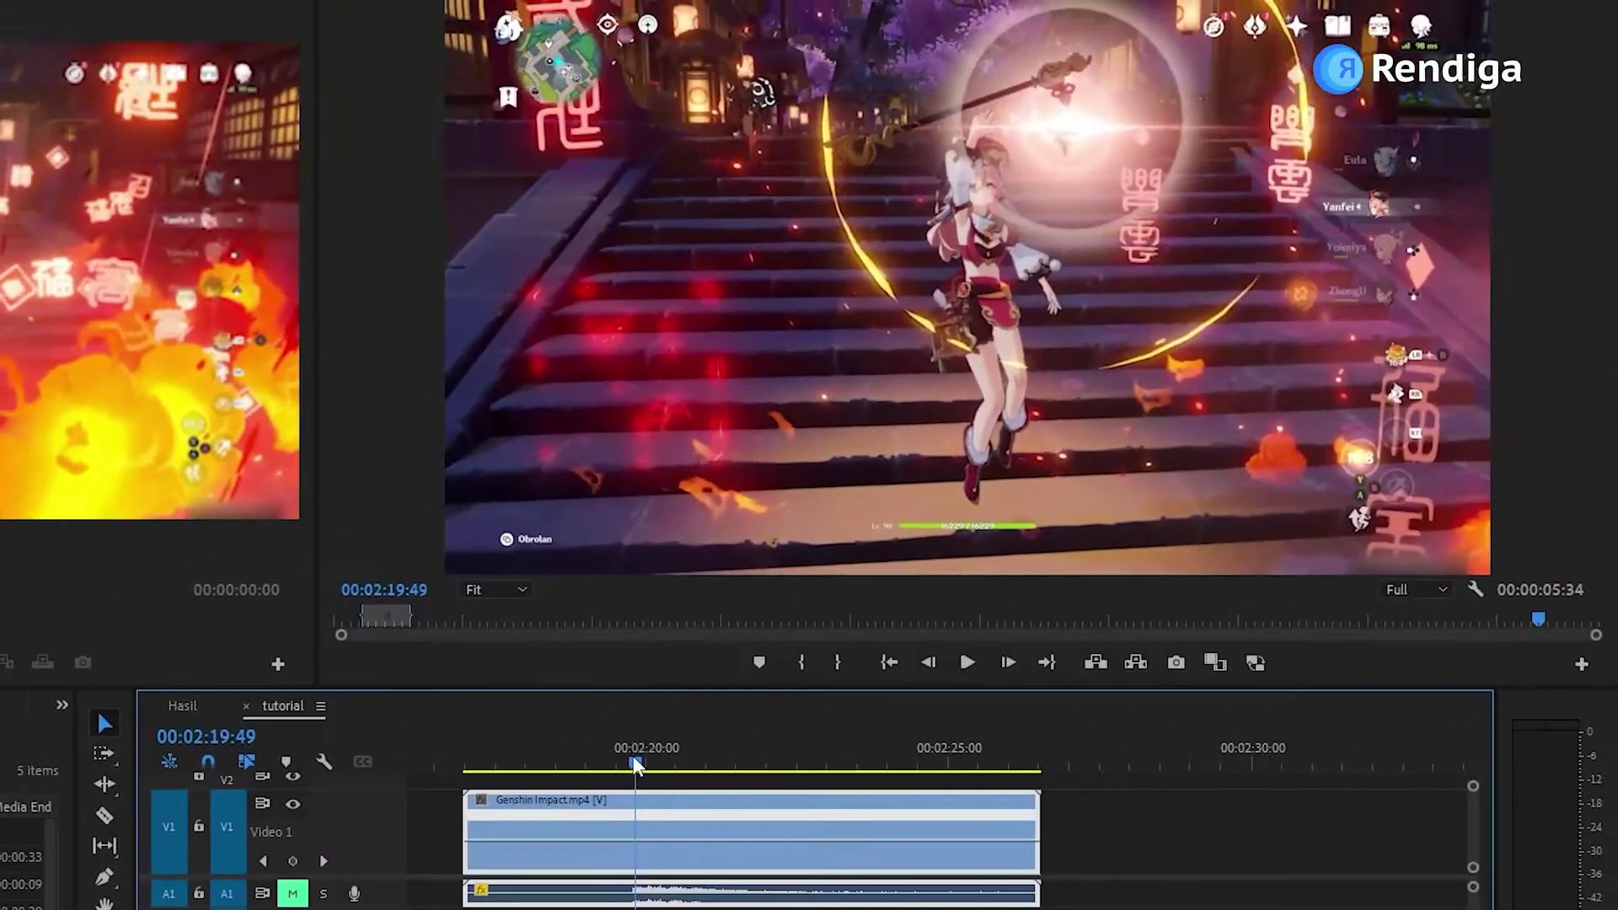
pyautogui.moveTo(623, 763); pyautogui.dragTo(677, 769)
pyautogui.press('ctrl')
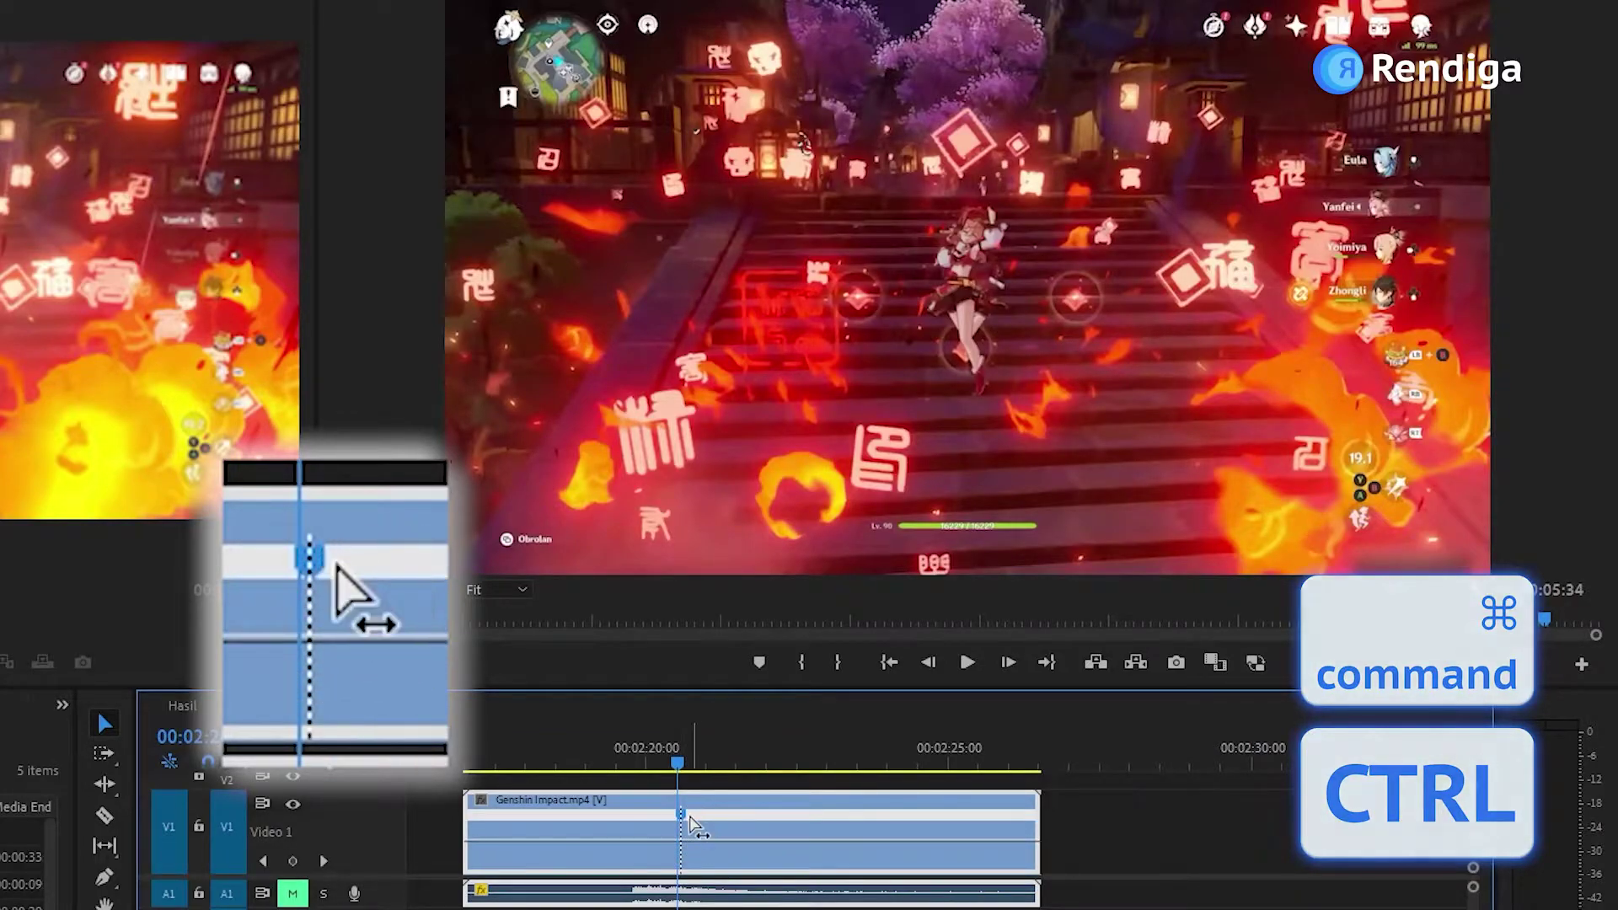
pyautogui.moveTo(675, 764); pyautogui.dragTo(703, 767)
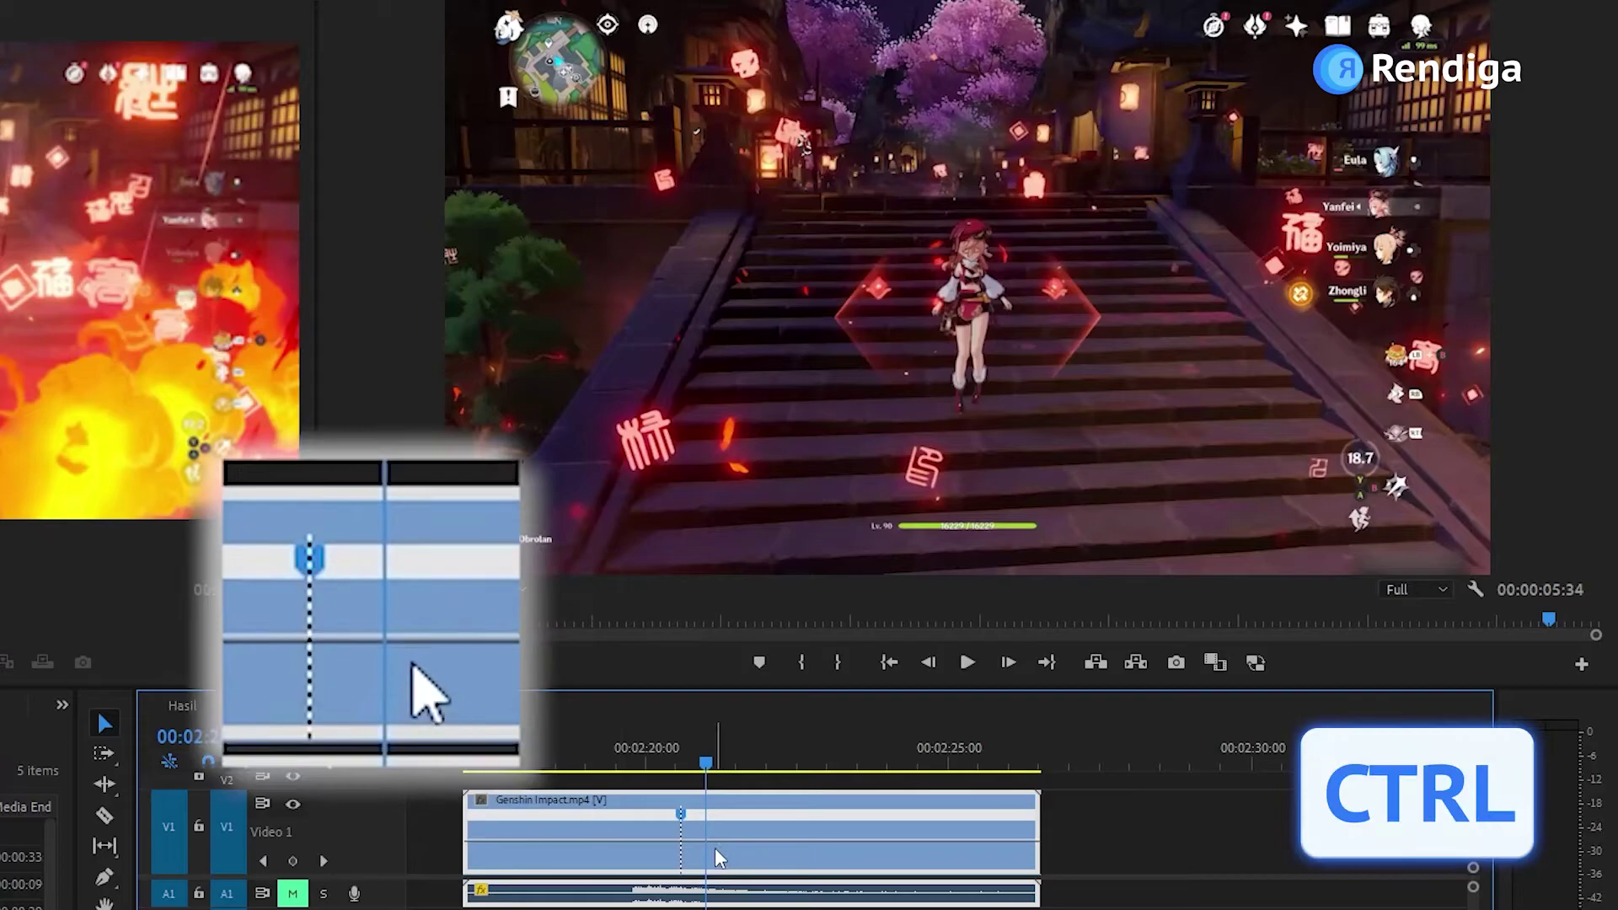
pyautogui.keyDown('ctrl'); pyautogui.click(712, 853); pyautogui.keyUp('ctrl')
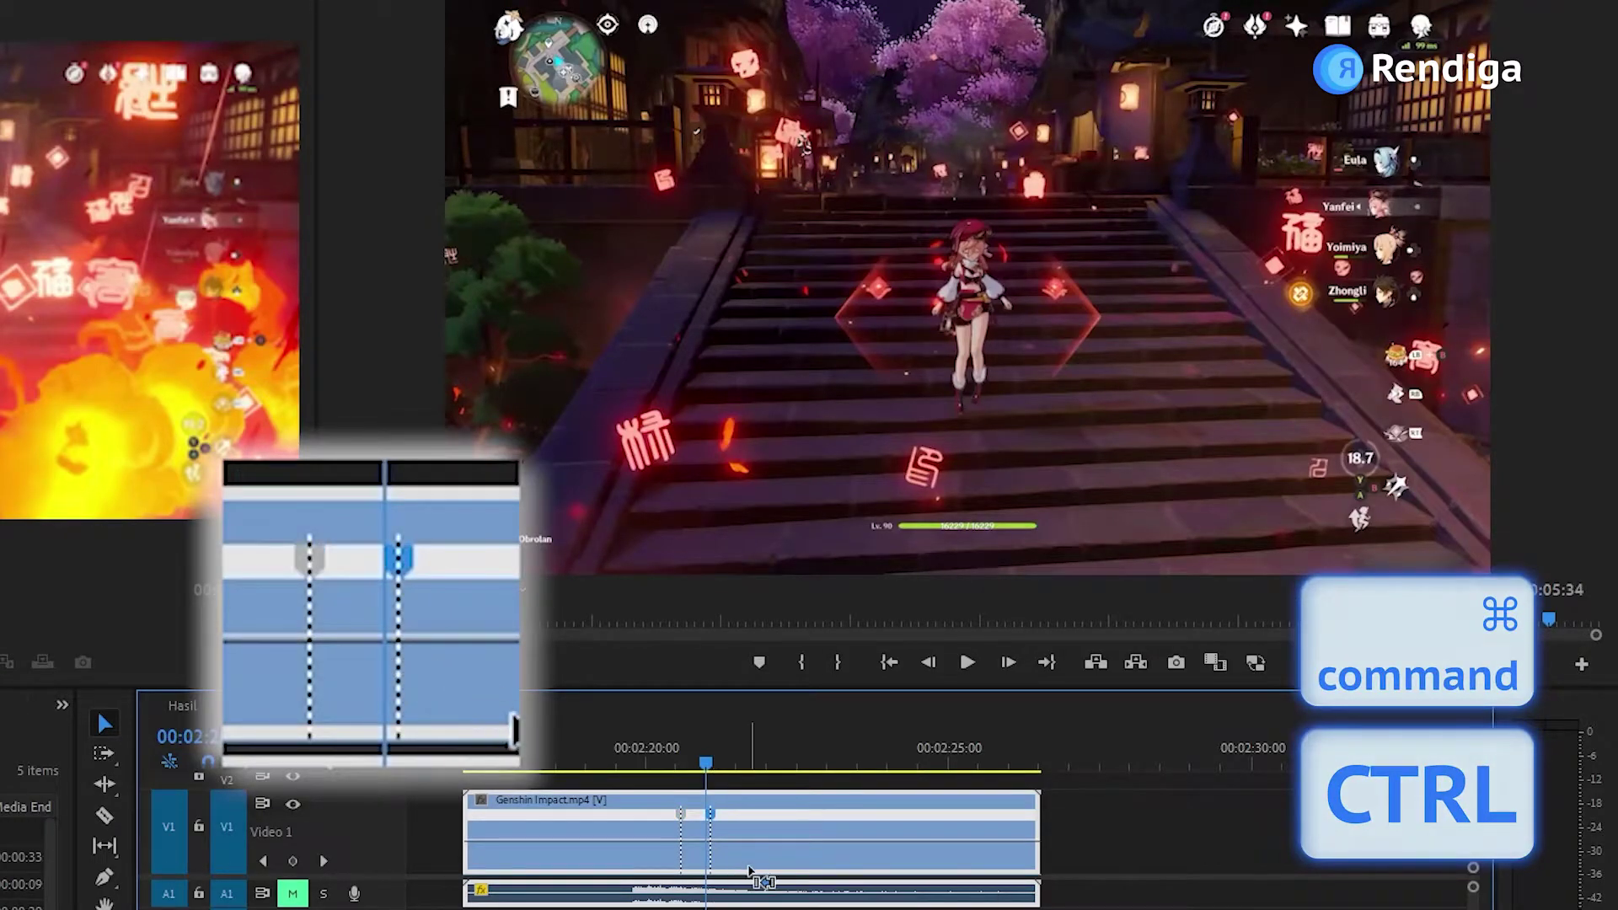
# Step: Lower the clip's speed line between the two speed keyframes to slow that section strongly
pyautogui.click(691, 848)
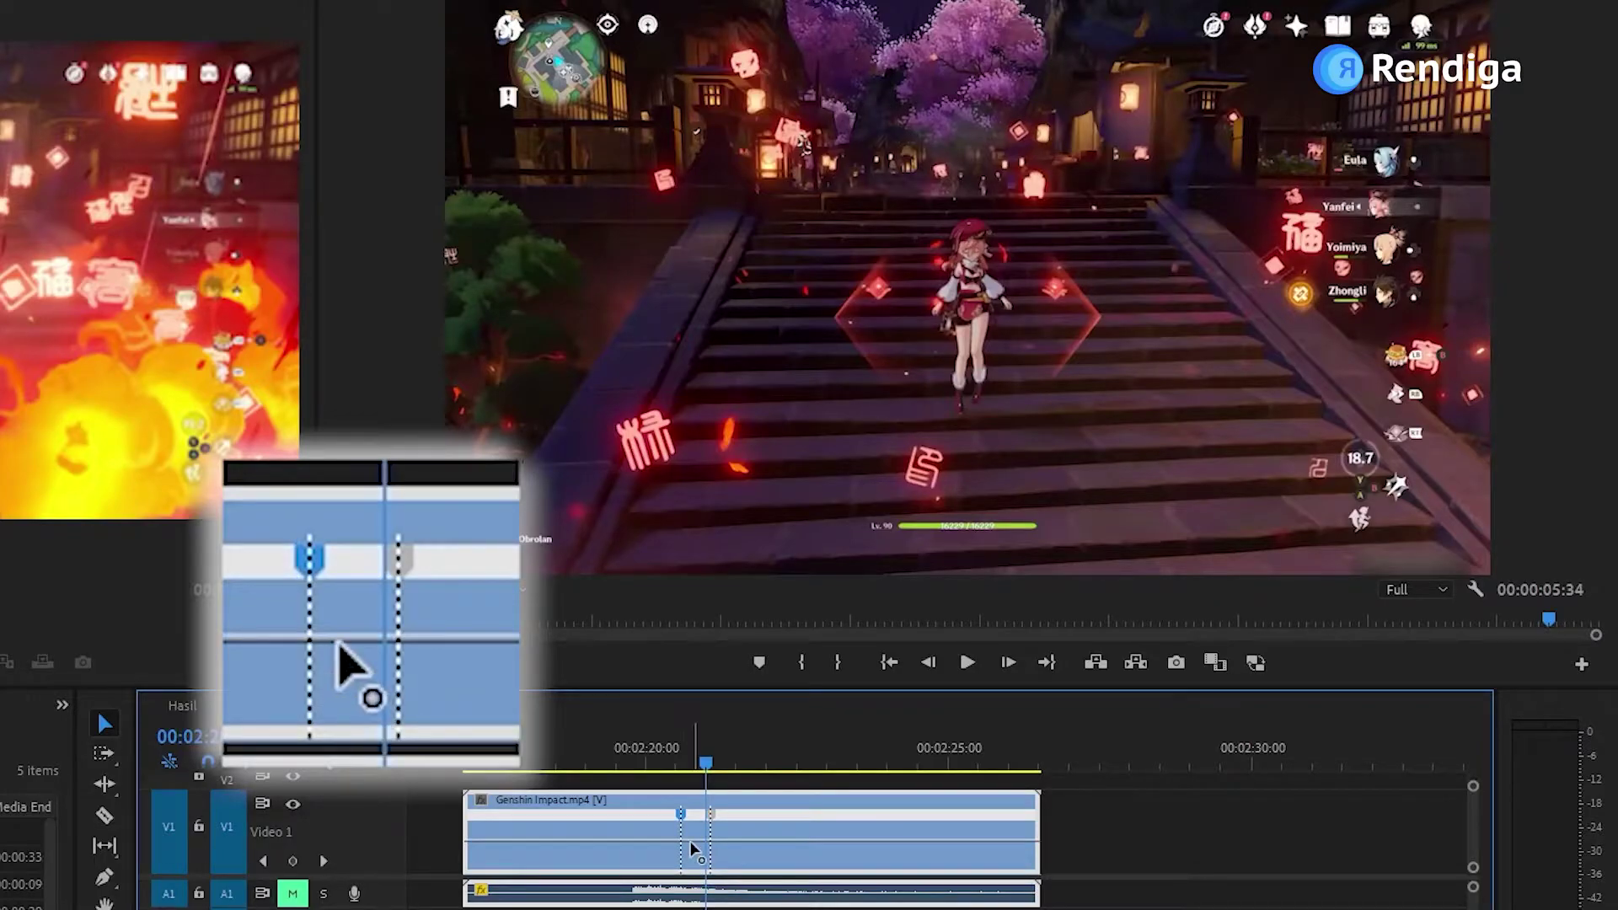
pyautogui.scroll(3, 696, 856)
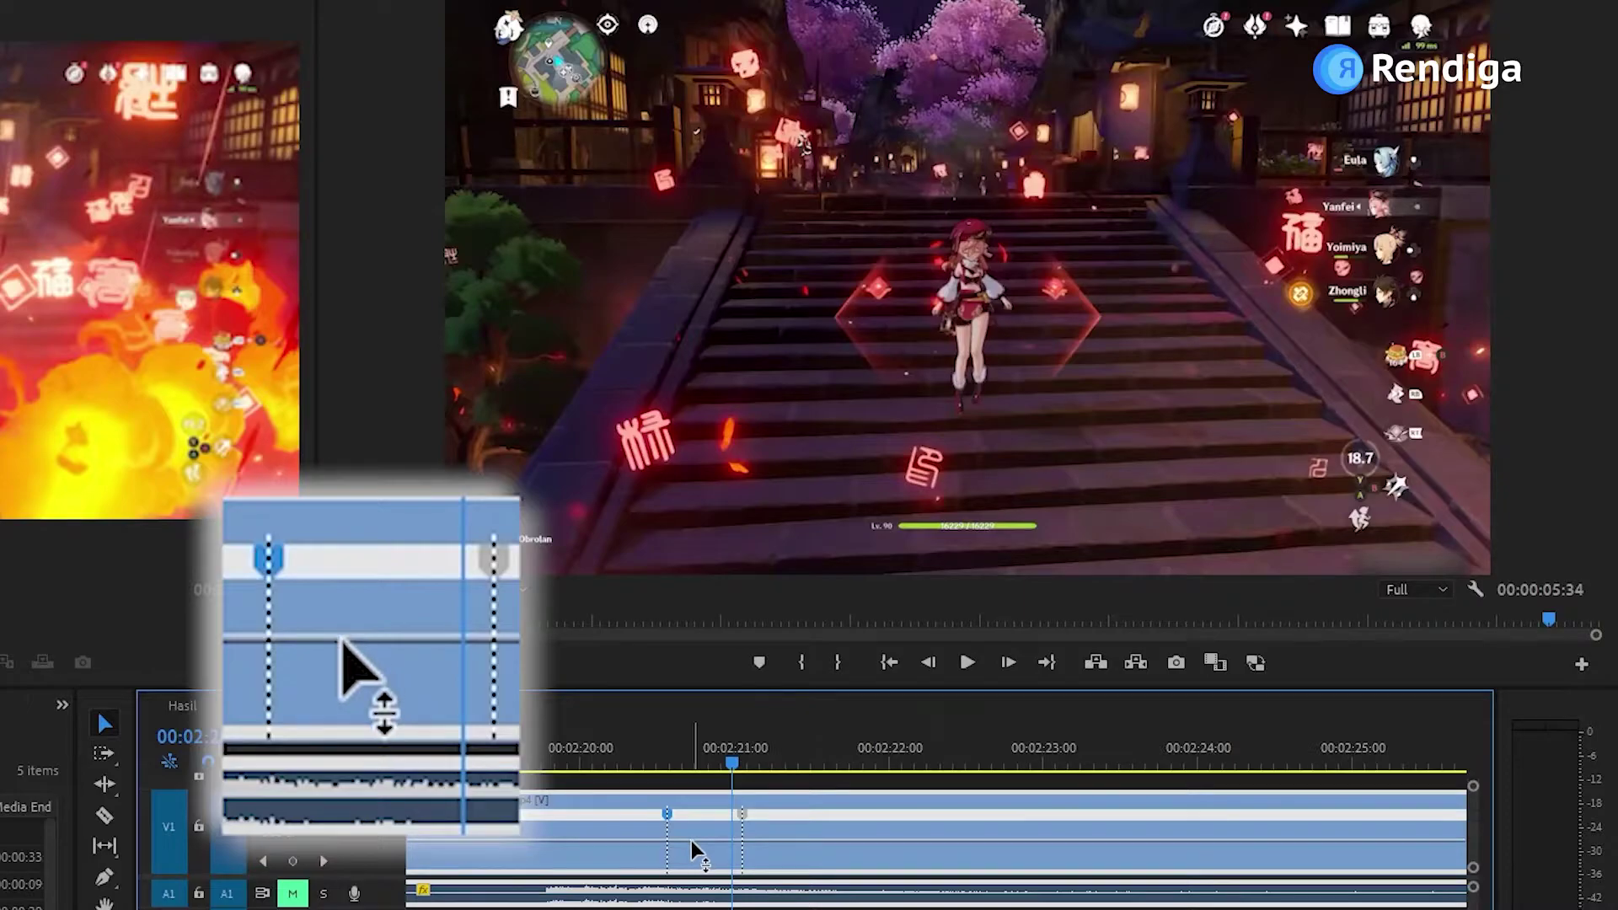
pyautogui.scroll(2, 731, 846)
pyautogui.moveTo(674, 837); pyautogui.dragTo(678, 873)
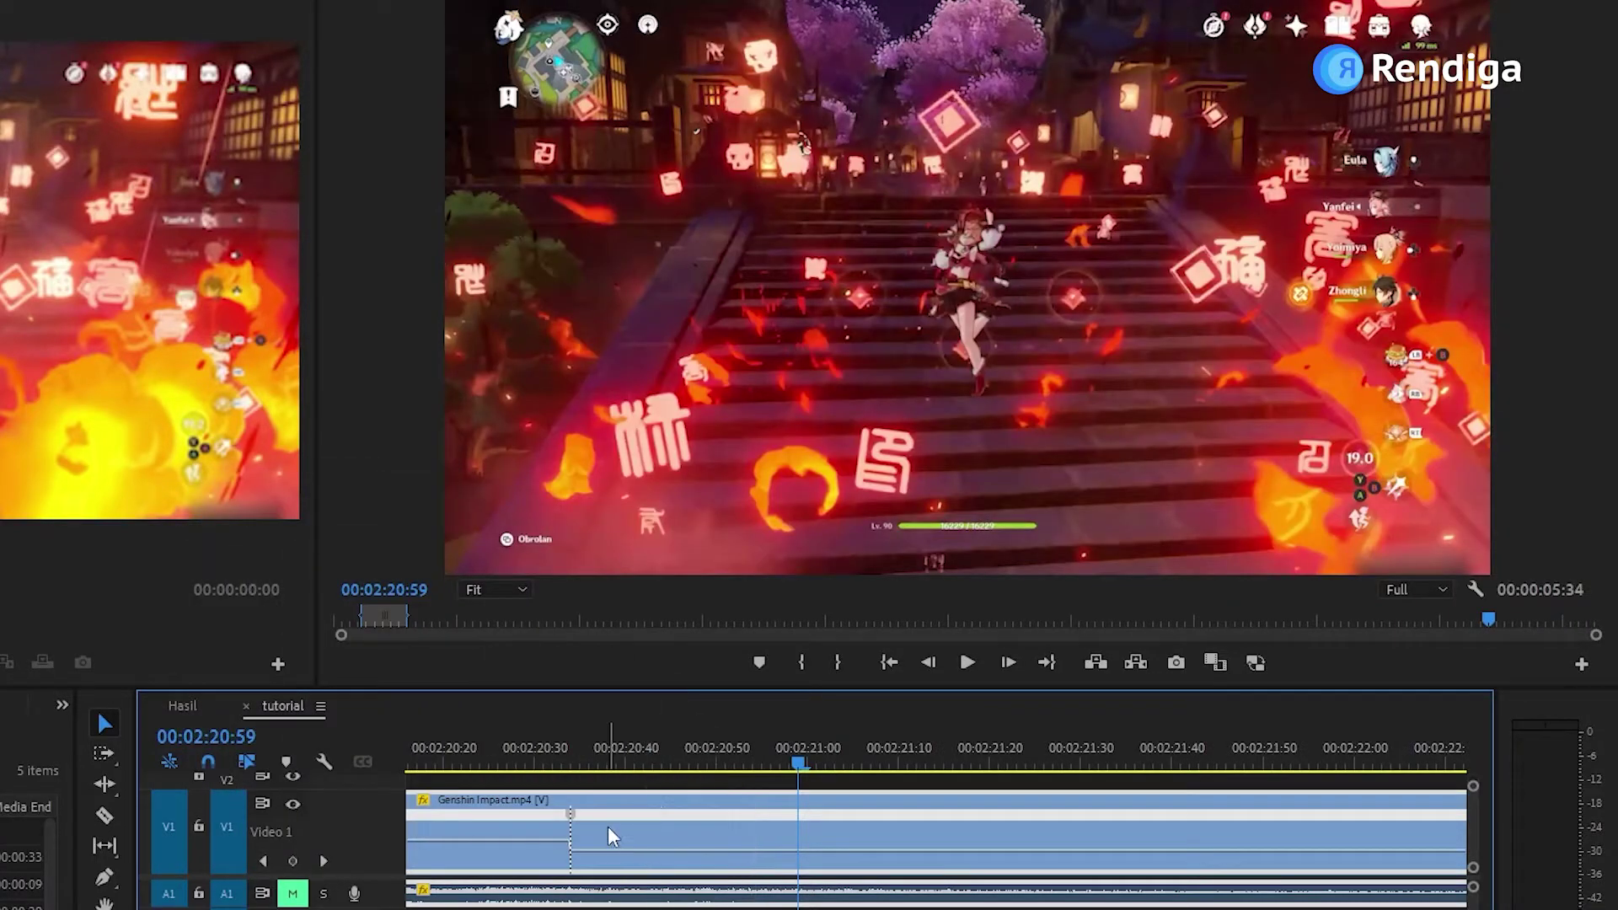
# Step: Examine the whole clip and the slowed section between its two speed keyframes on the timeline
pyautogui.press('-')
pyautogui.press('-')
pyautogui.press('-')
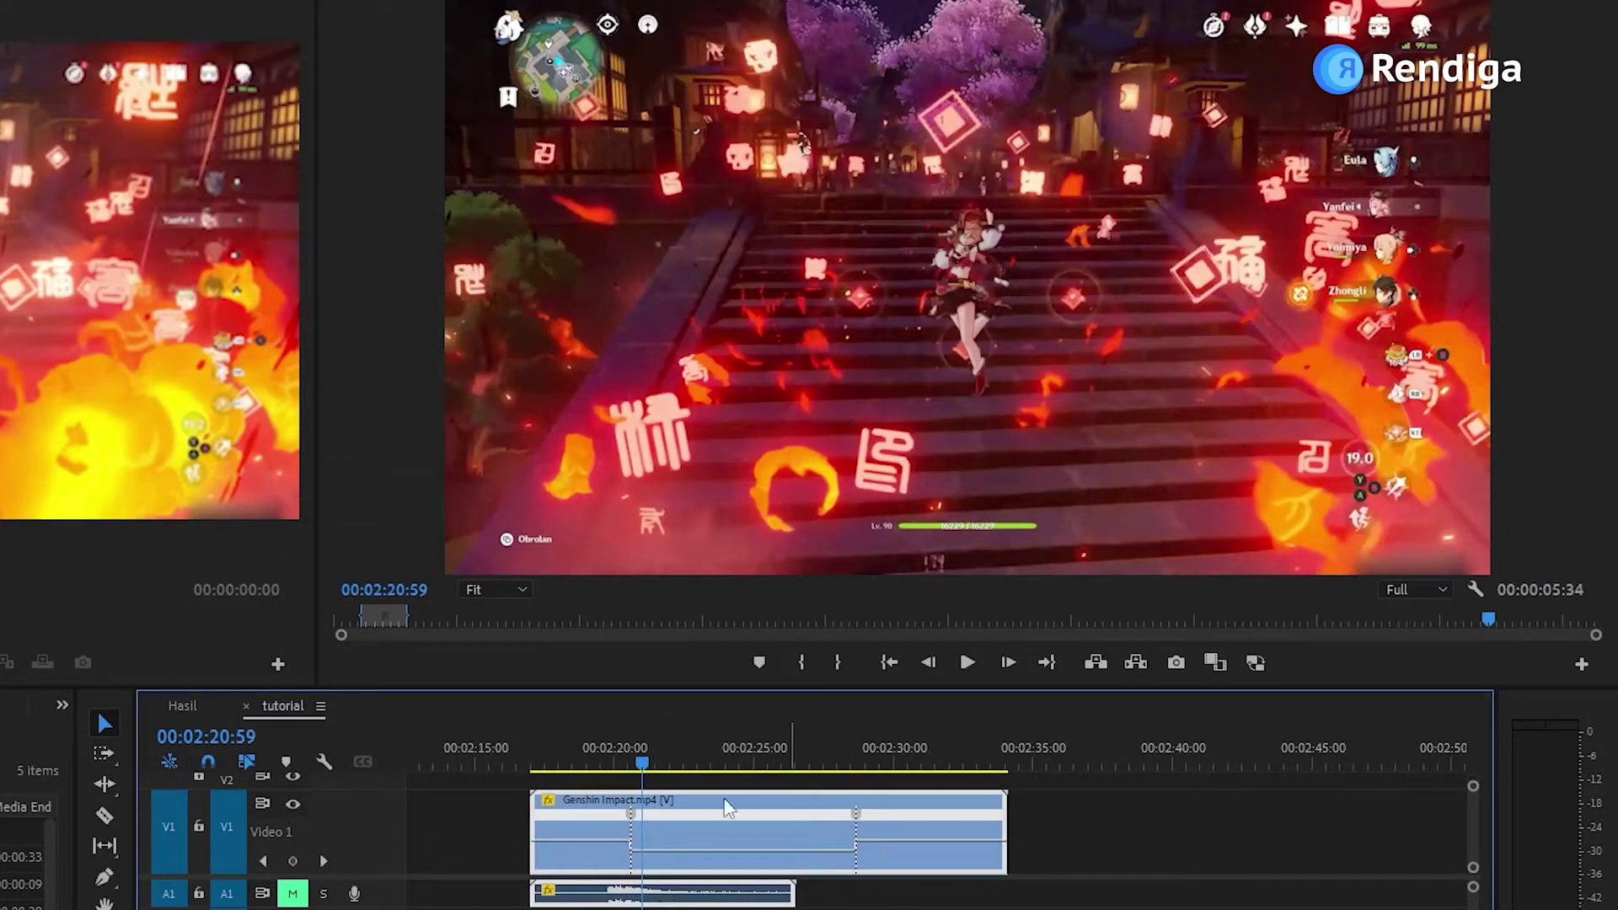
pyautogui.press('=')
pyautogui.press('=')
pyautogui.press('=')
pyautogui.press('=')
pyautogui.press('=')
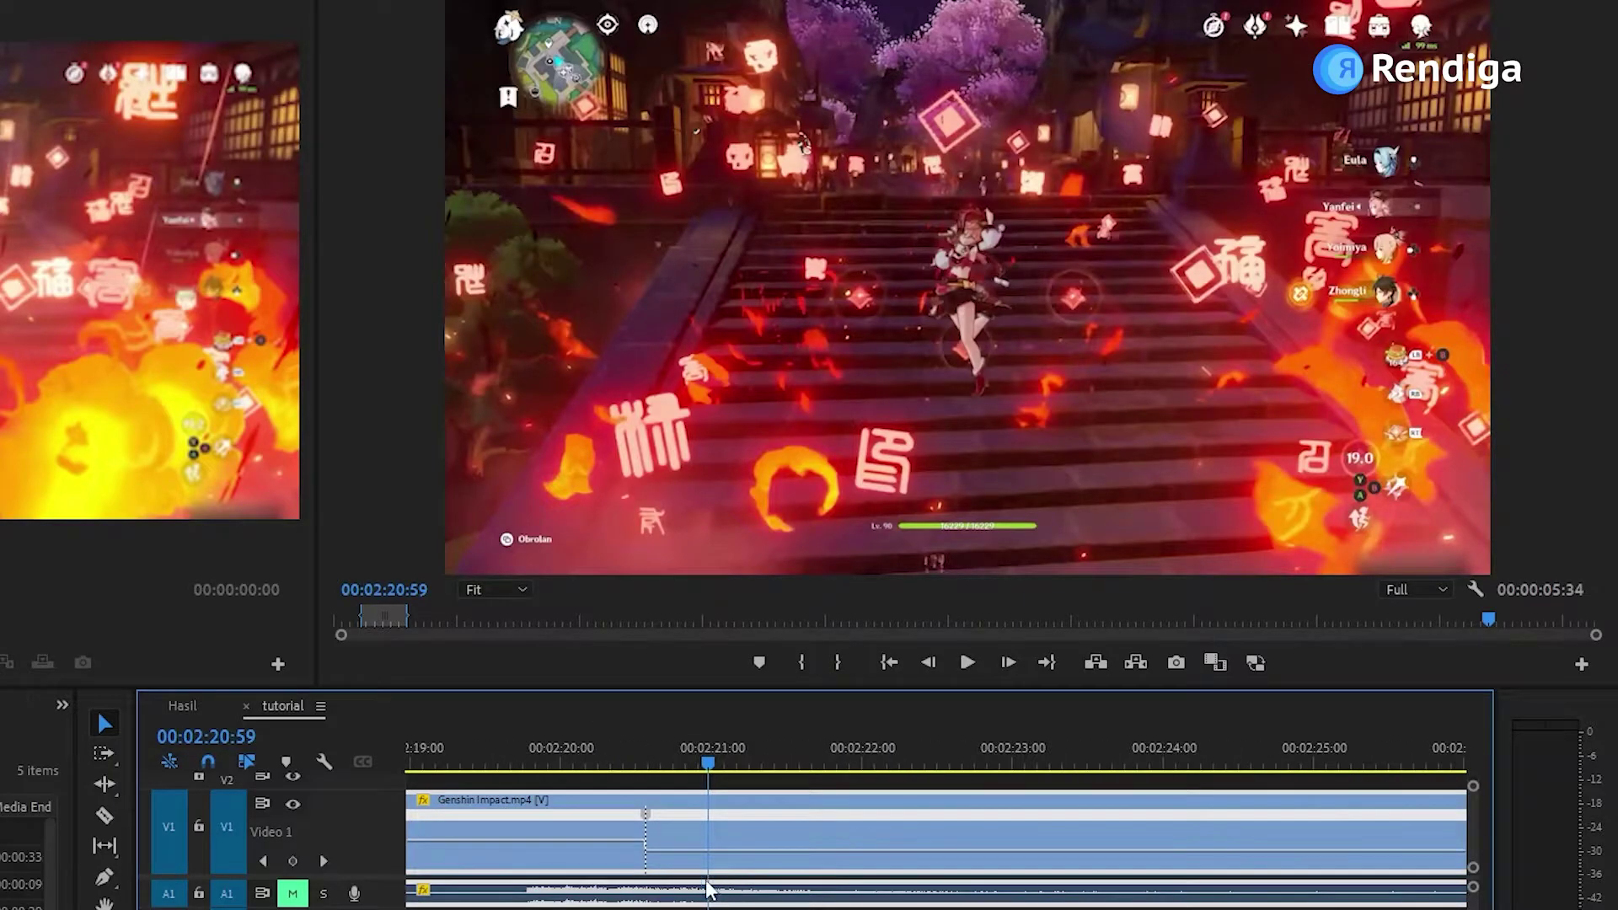
pyautogui.press('-')
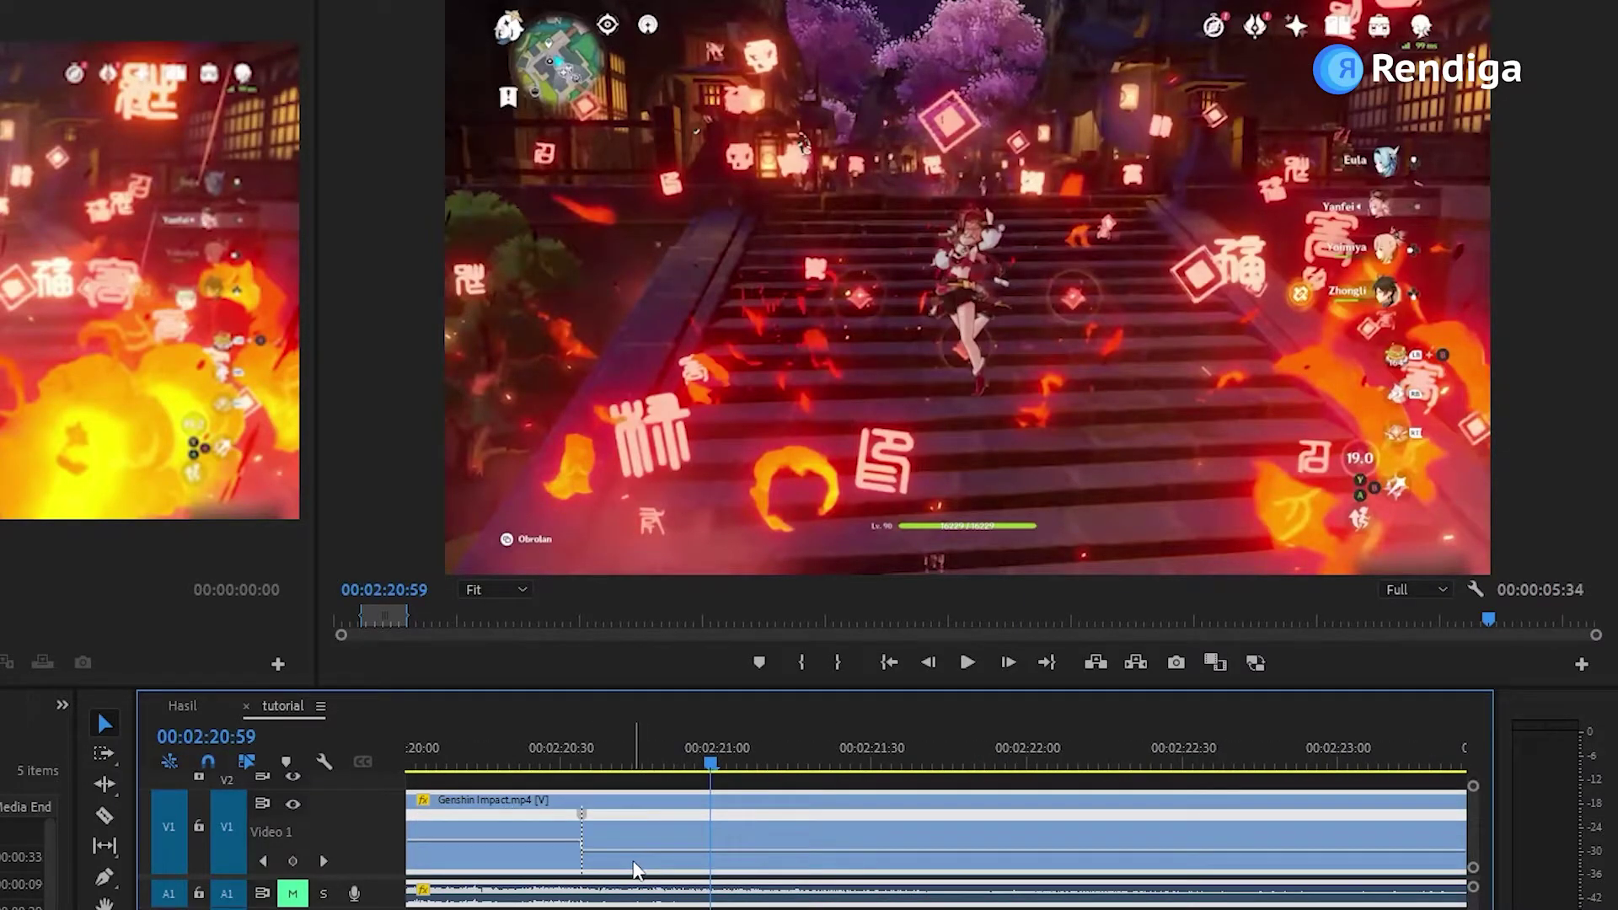
# Step: Try to split the first speed keyframe forward to about 00:02:21:25, and undo it
pyautogui.scroll(3, 674, 822)
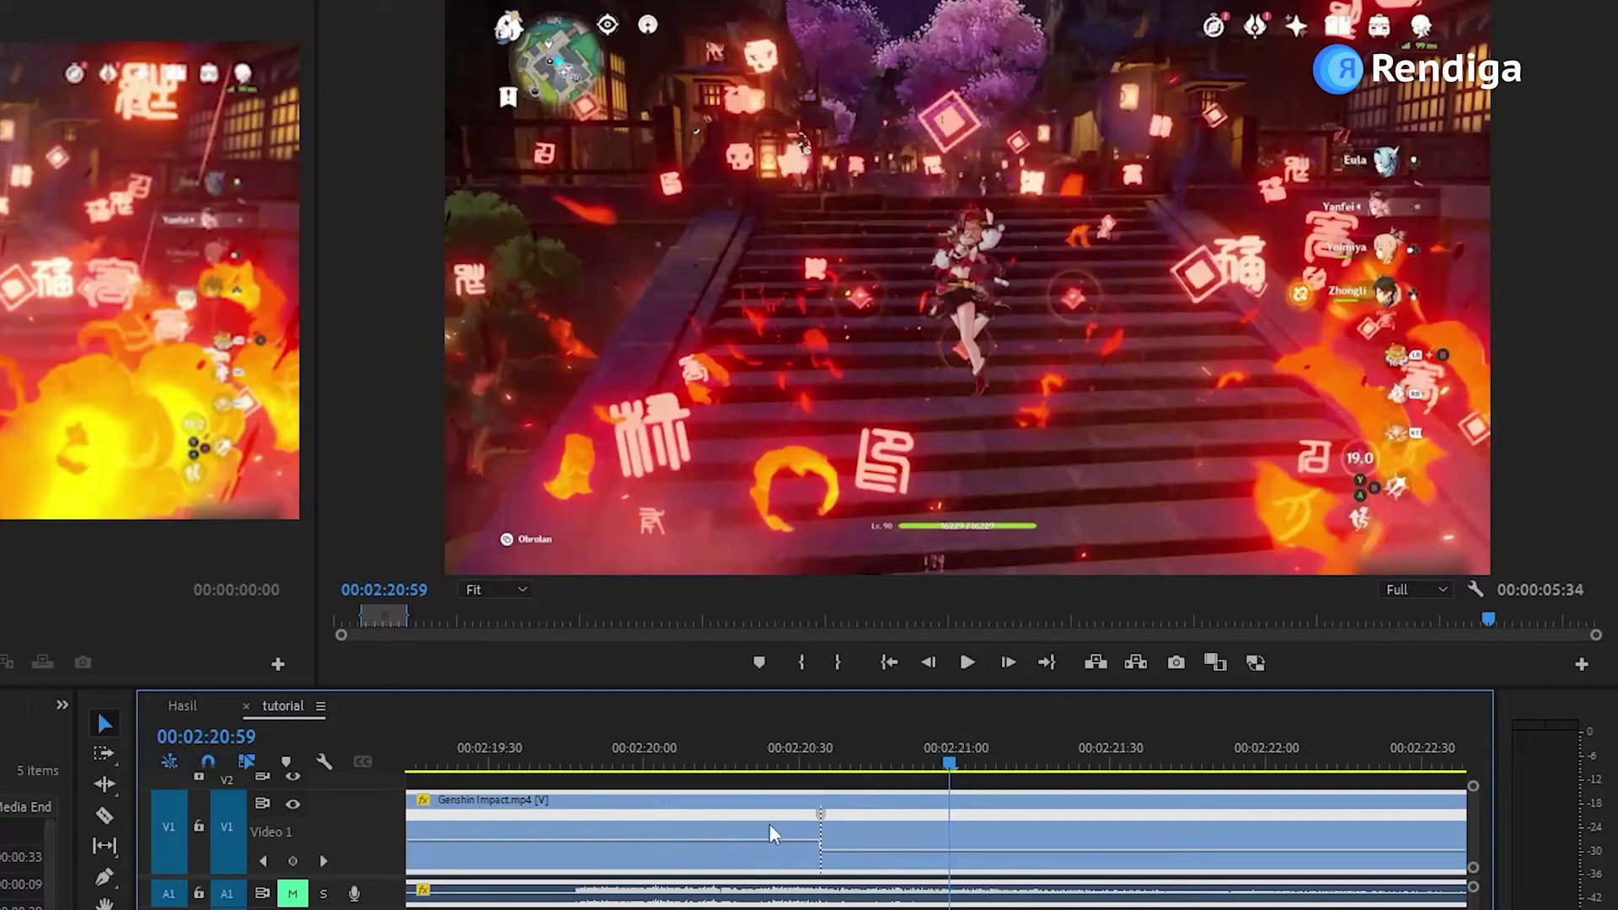
pyautogui.click(852, 836)
pyautogui.moveTo(826, 824); pyautogui.dragTo(1137, 831)
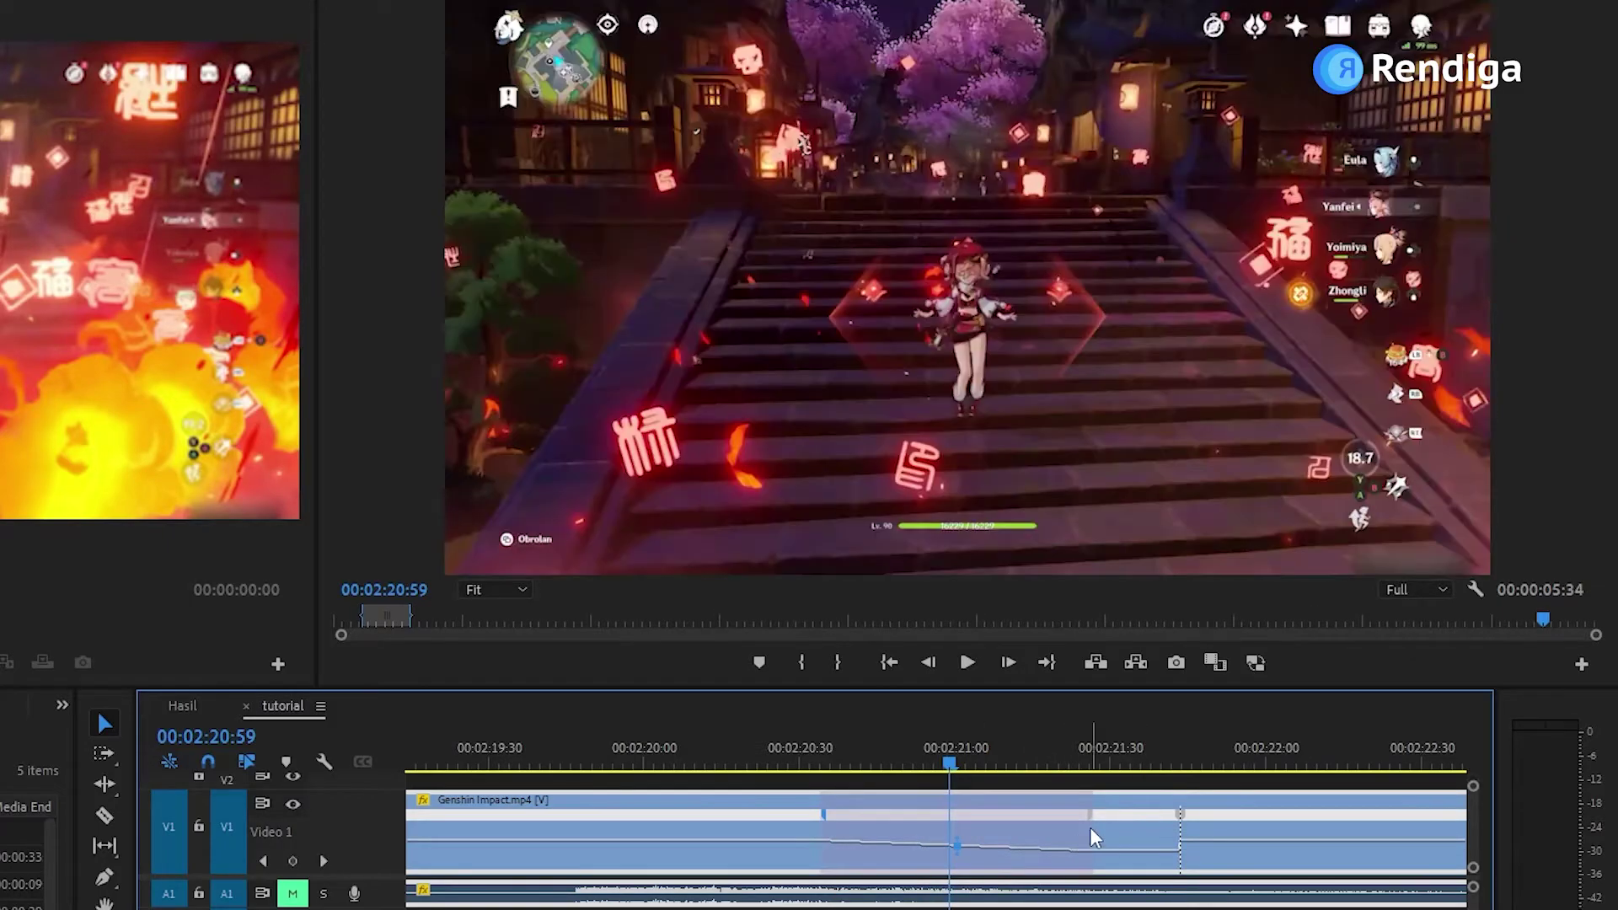
pyautogui.hotkey('ctrl', 'z')
# Step: Split the first speed keyframe back to about 00:02:19:53 and the second forward to about 00:02:29:56, making gradual ramps
pyautogui.moveTo(824, 818); pyautogui.dragTo(607, 818)
pyautogui.press('-')
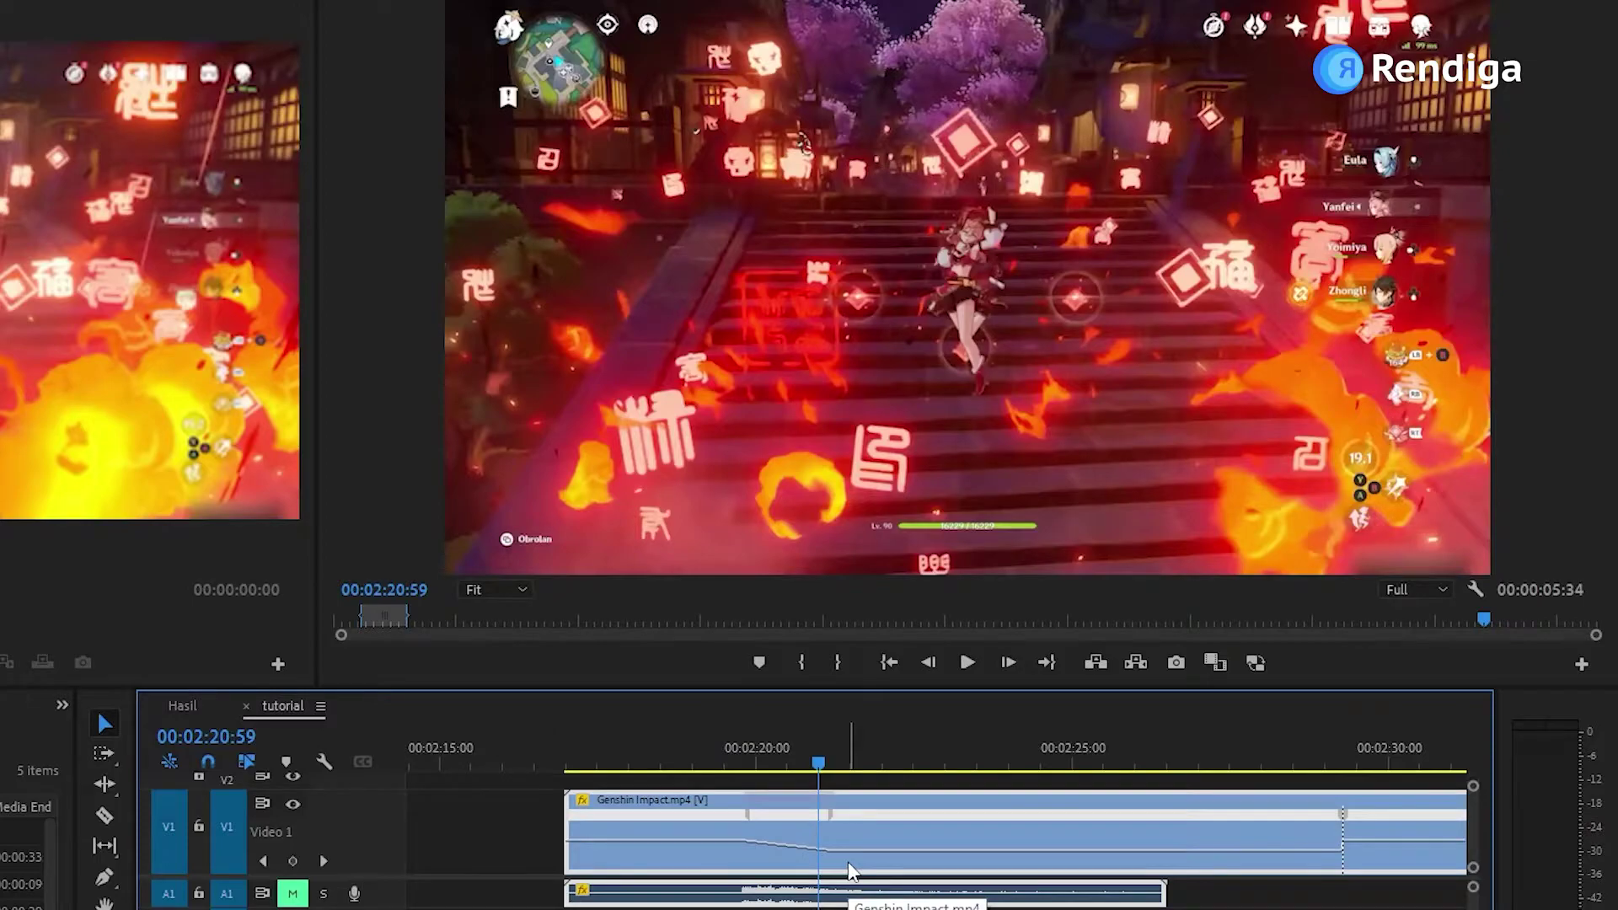
pyautogui.moveTo(762, 767); pyautogui.dragTo(977, 784)
pyautogui.scroll(6, 1013, 857)
pyautogui.scroll(3, 1180, 859)
pyautogui.moveTo(798, 815); pyautogui.dragTo(1184, 834)
pyautogui.scroll(-6, 1030, 836)
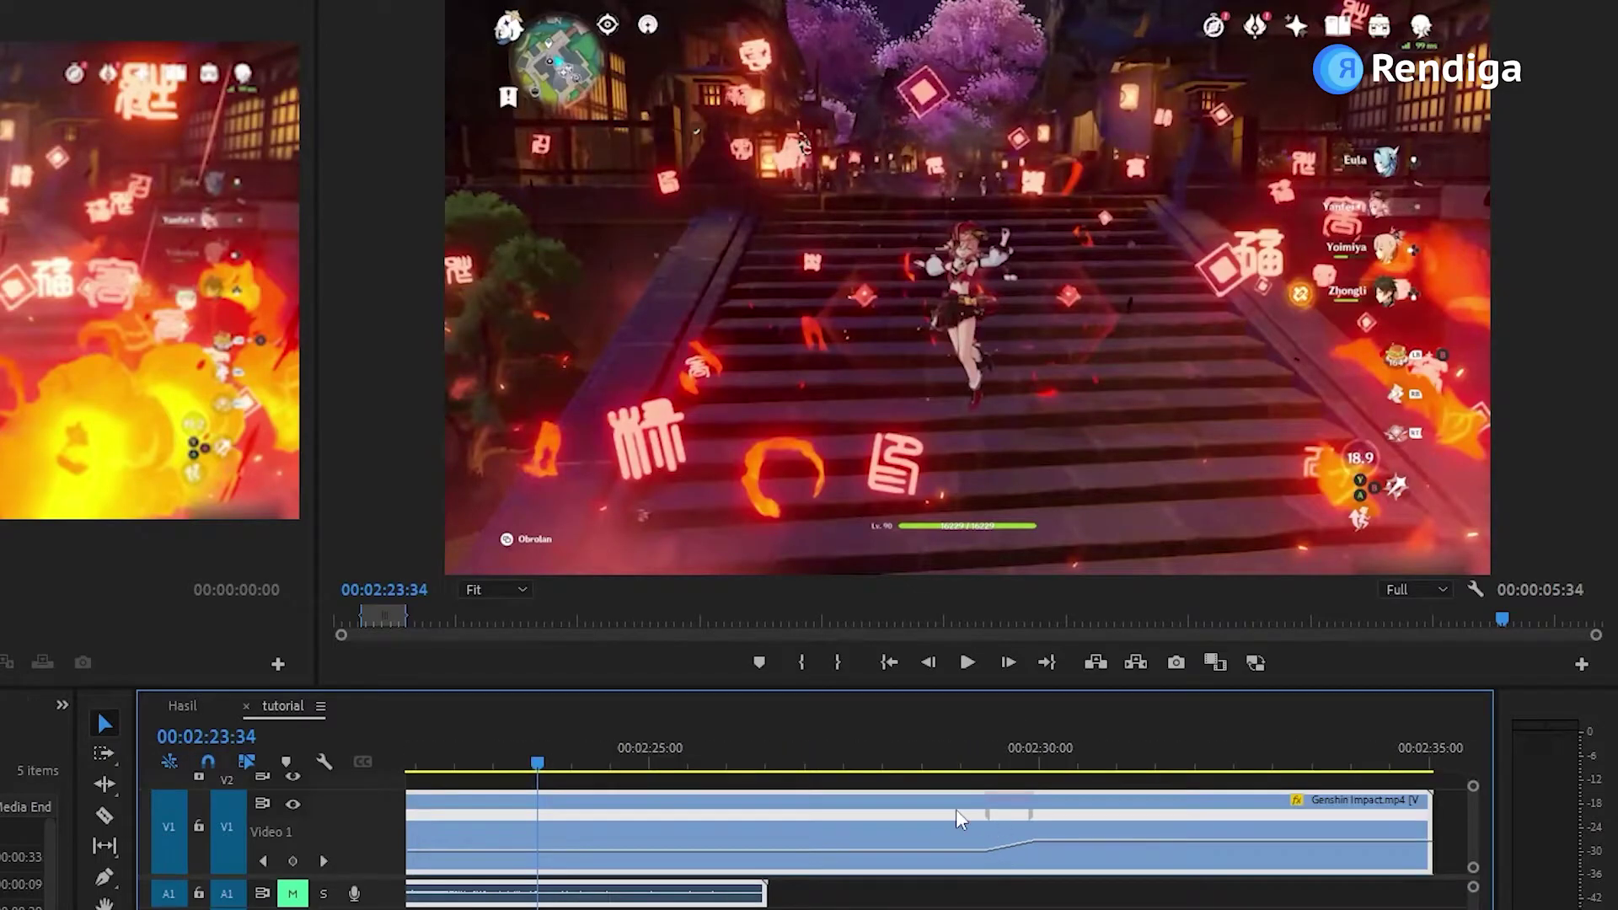
# Step: Place the playhead at 00:02:29:15 and bend the second speed ramp into a smooth S-curve with its handle
pyautogui.moveTo(986, 764); pyautogui.dragTo(984, 809)
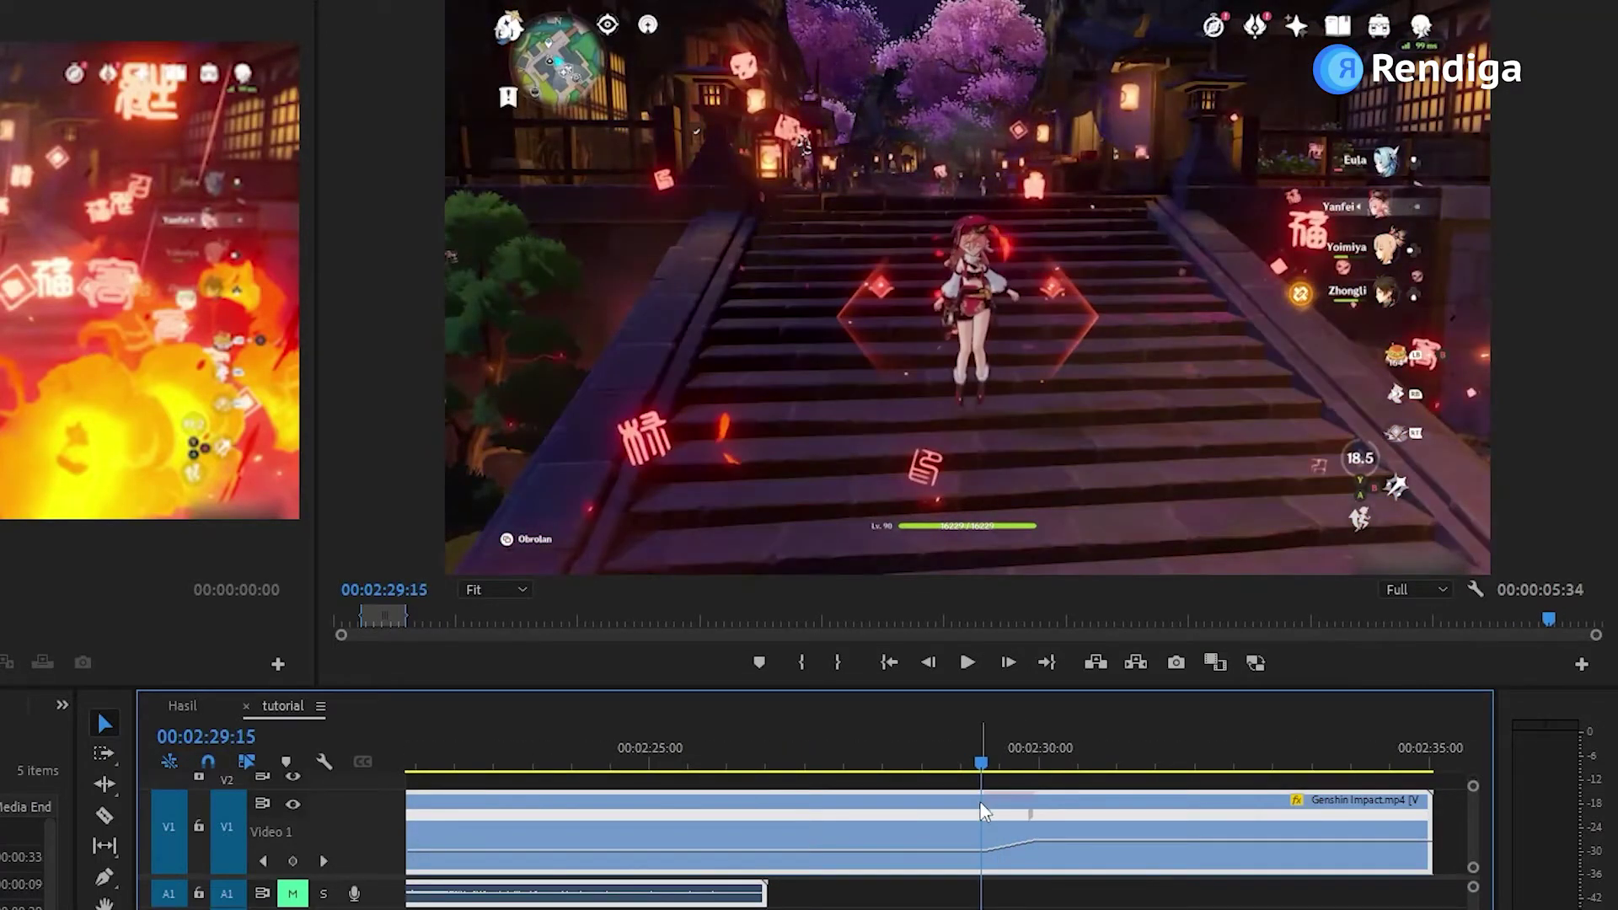
pyautogui.scroll(5, 984, 809)
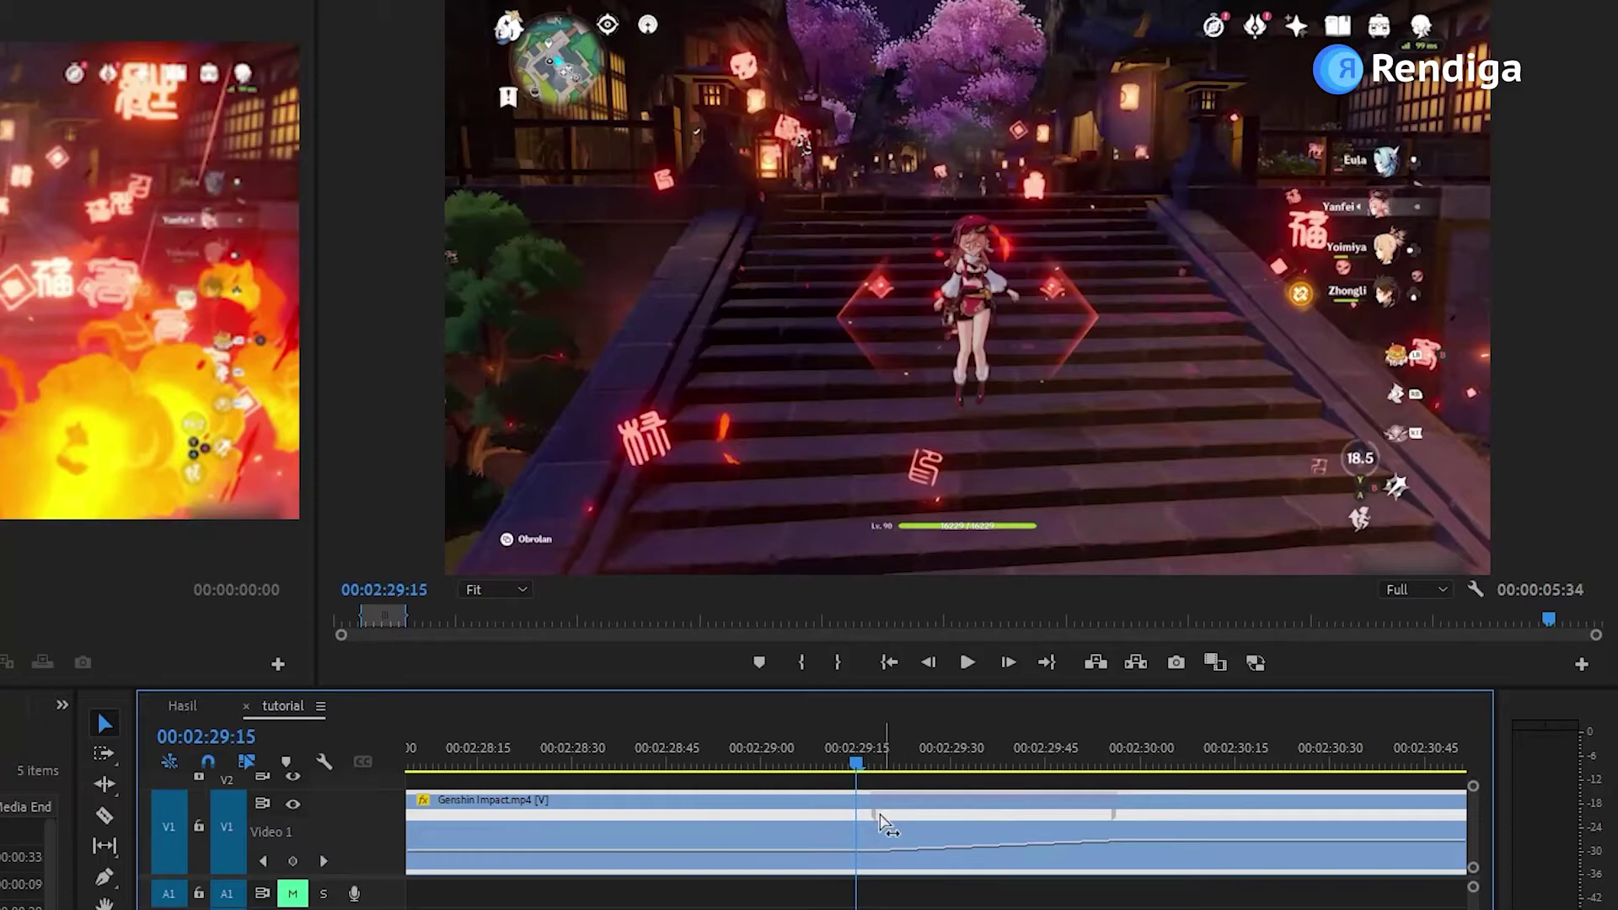
pyautogui.click(1103, 845)
pyautogui.click(1050, 807)
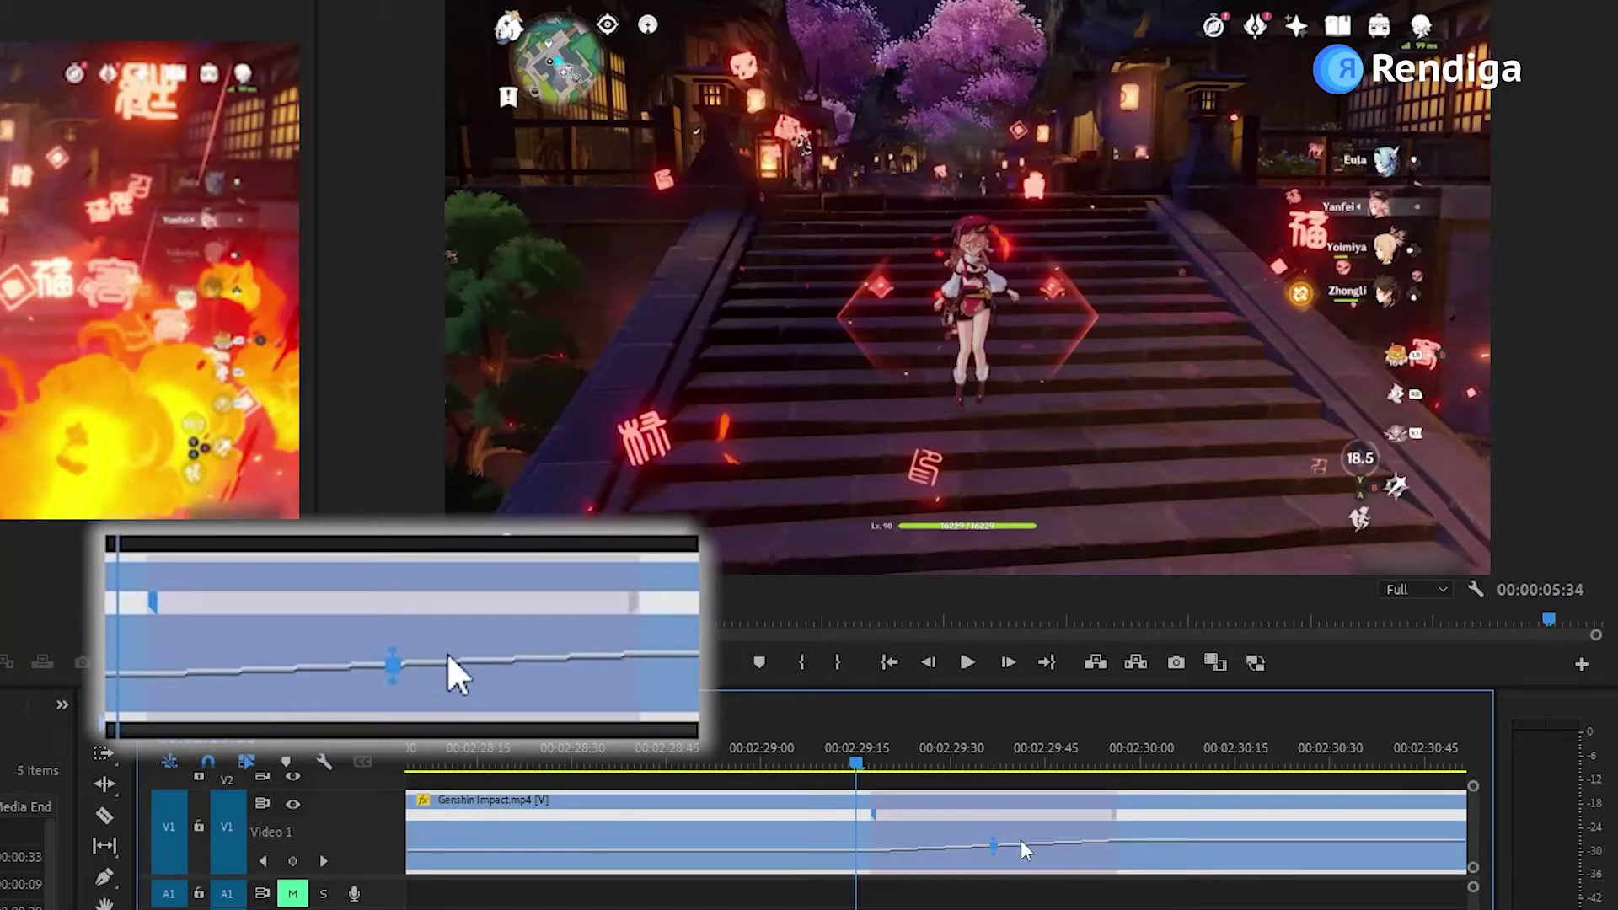
pyautogui.moveTo(997, 847); pyautogui.dragTo(1165, 842)
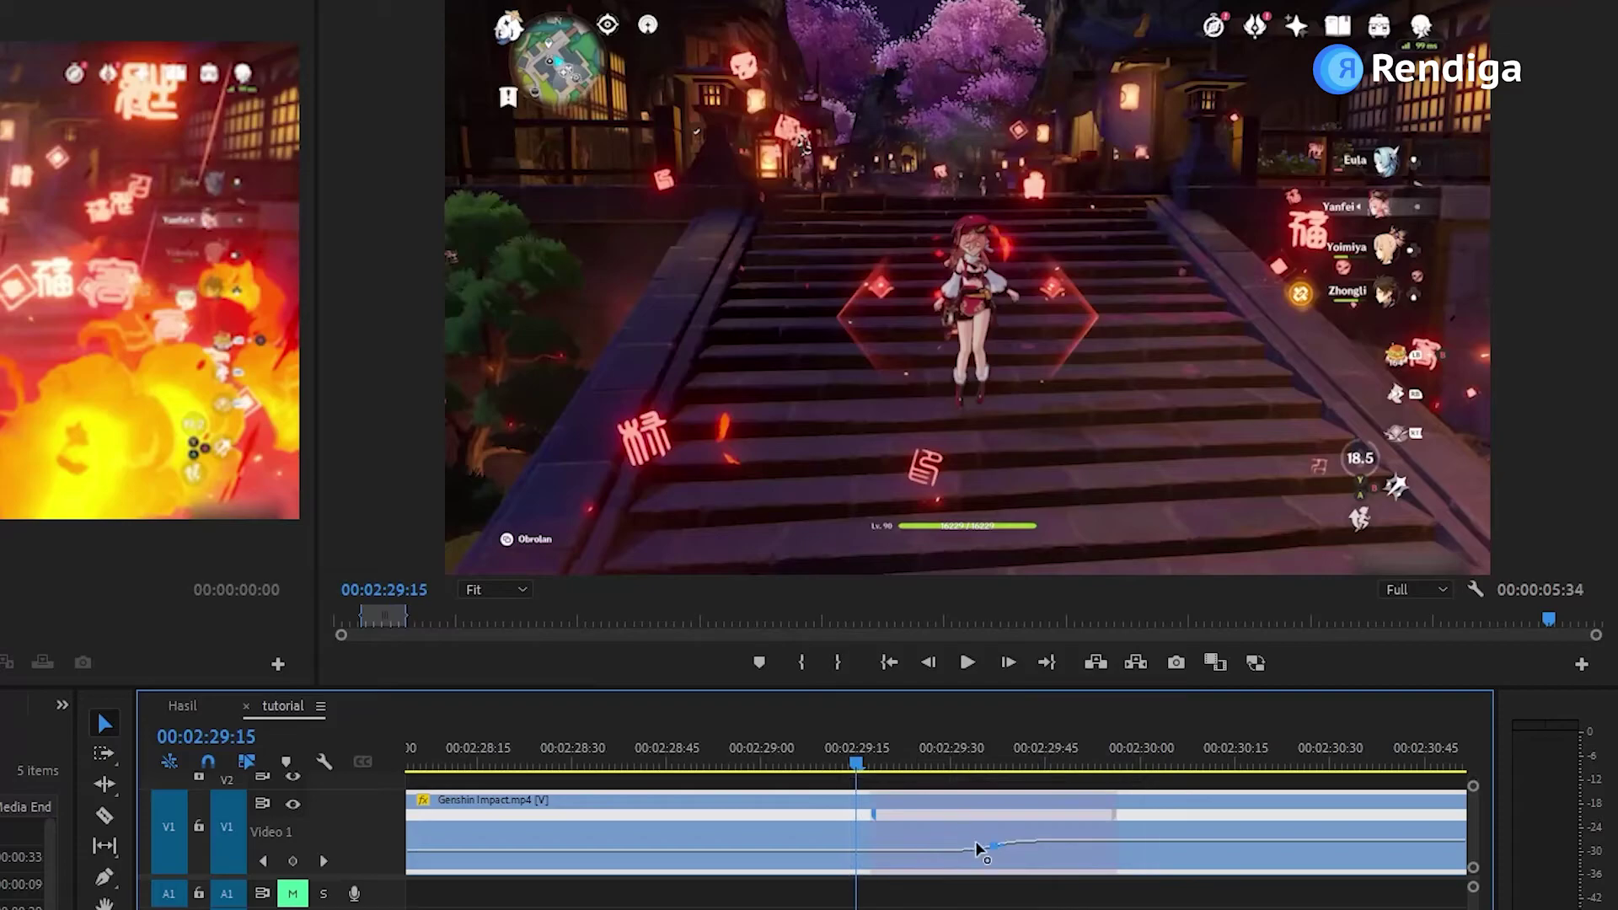
# Step: Set the clip's Time Interpolation to Optical Flow
pyautogui.scroll(-5, 1019, 852)
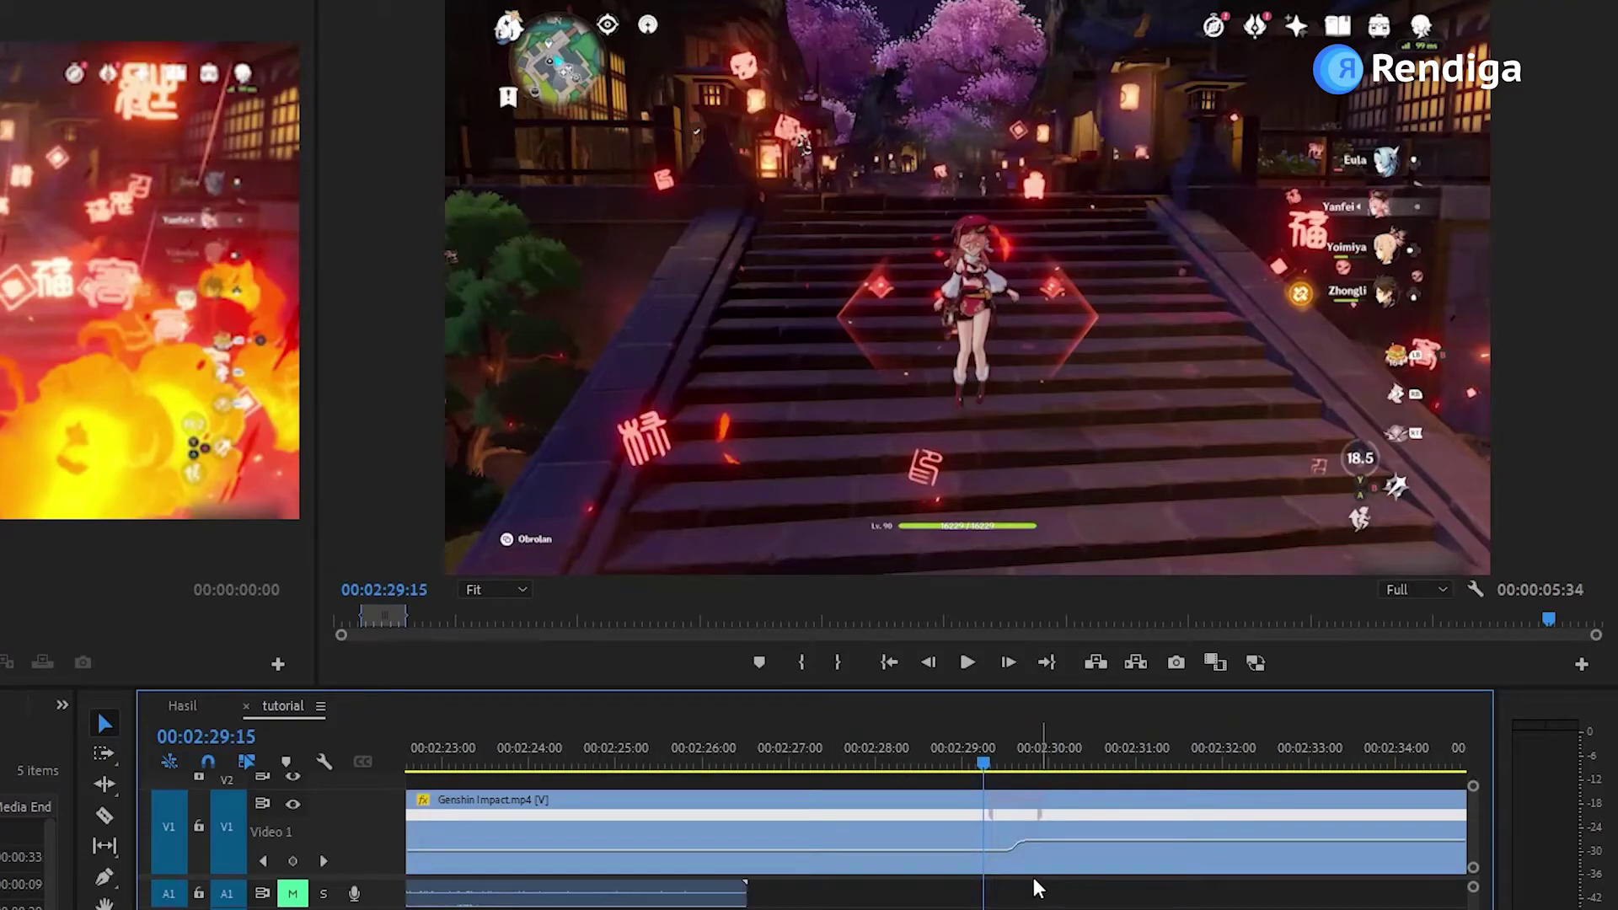
pyautogui.scroll(3, 1045, 881)
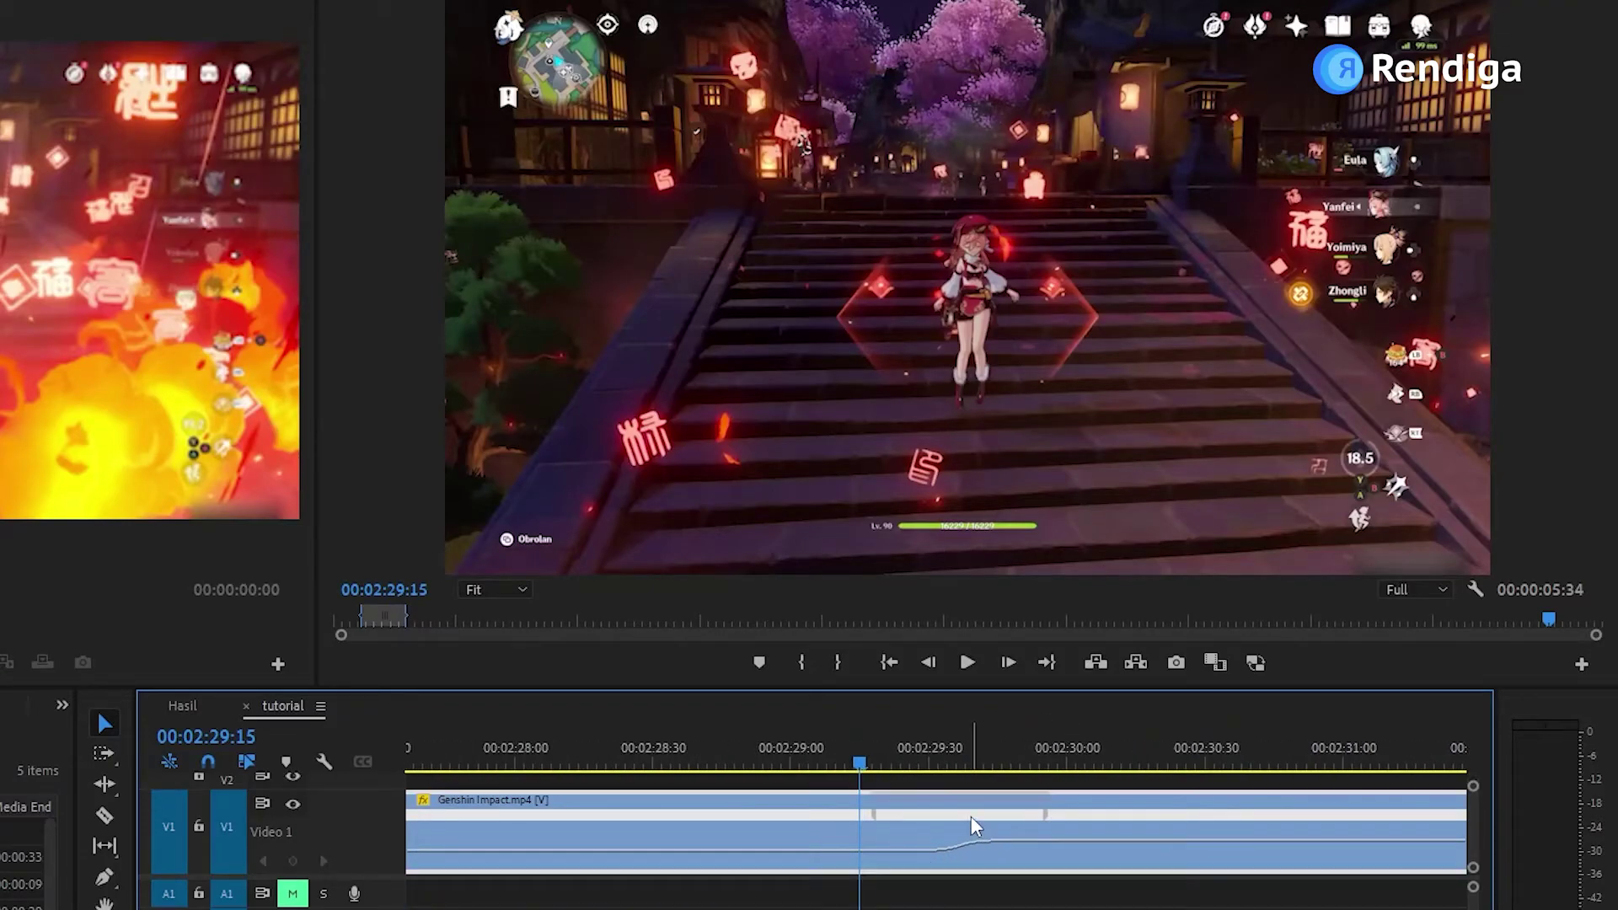
pyautogui.scroll(-4, 960, 830)
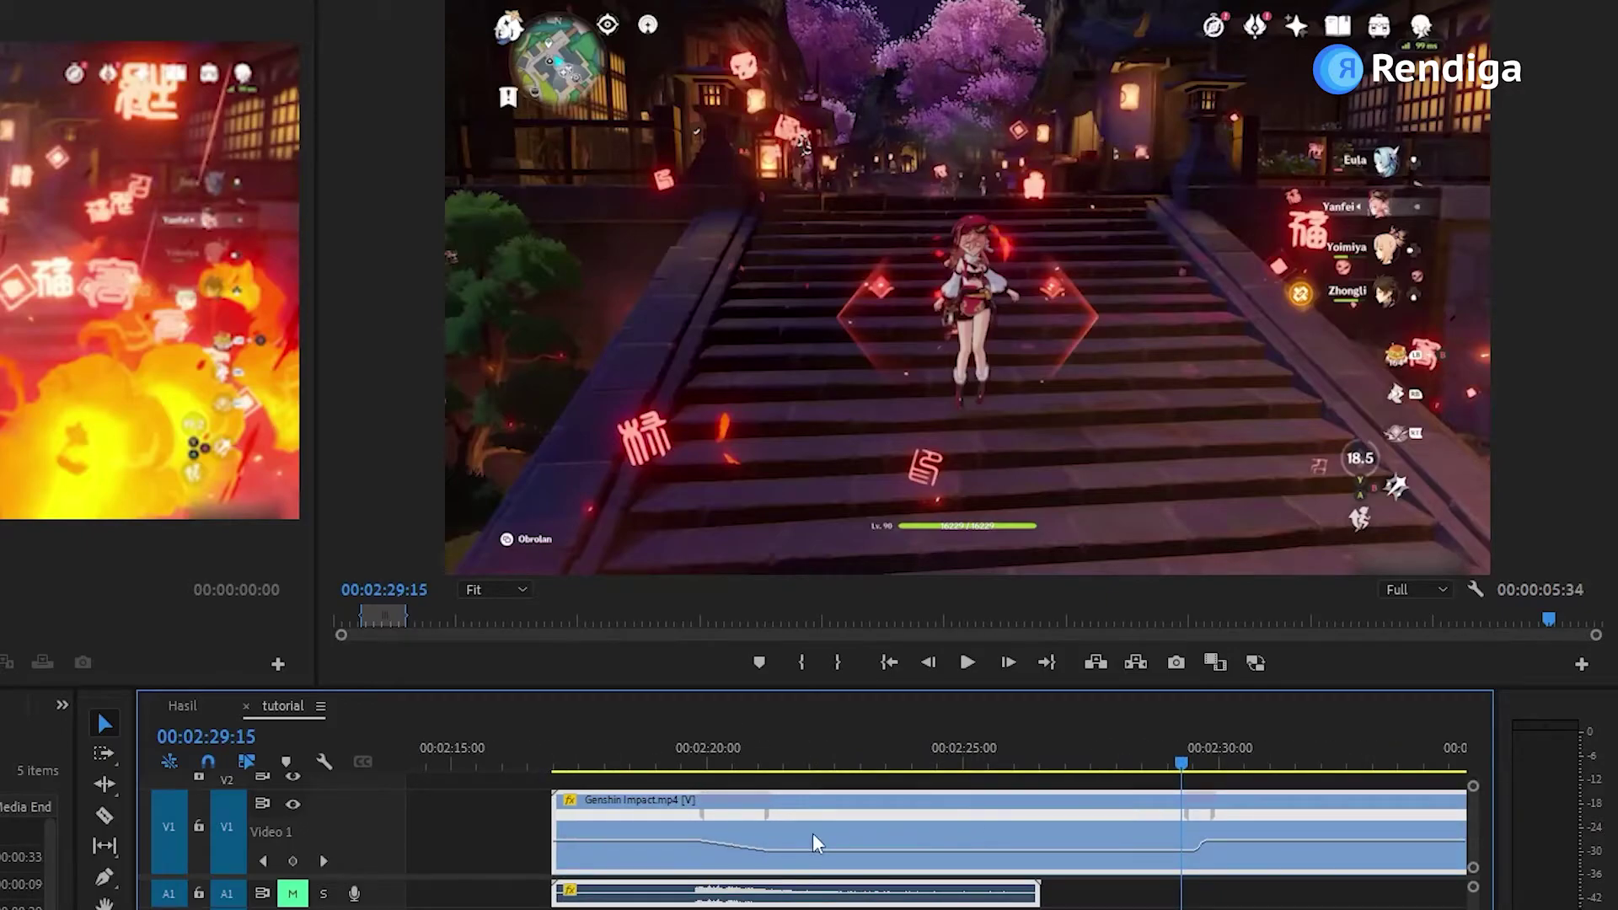
pyautogui.rightClick(986, 830)
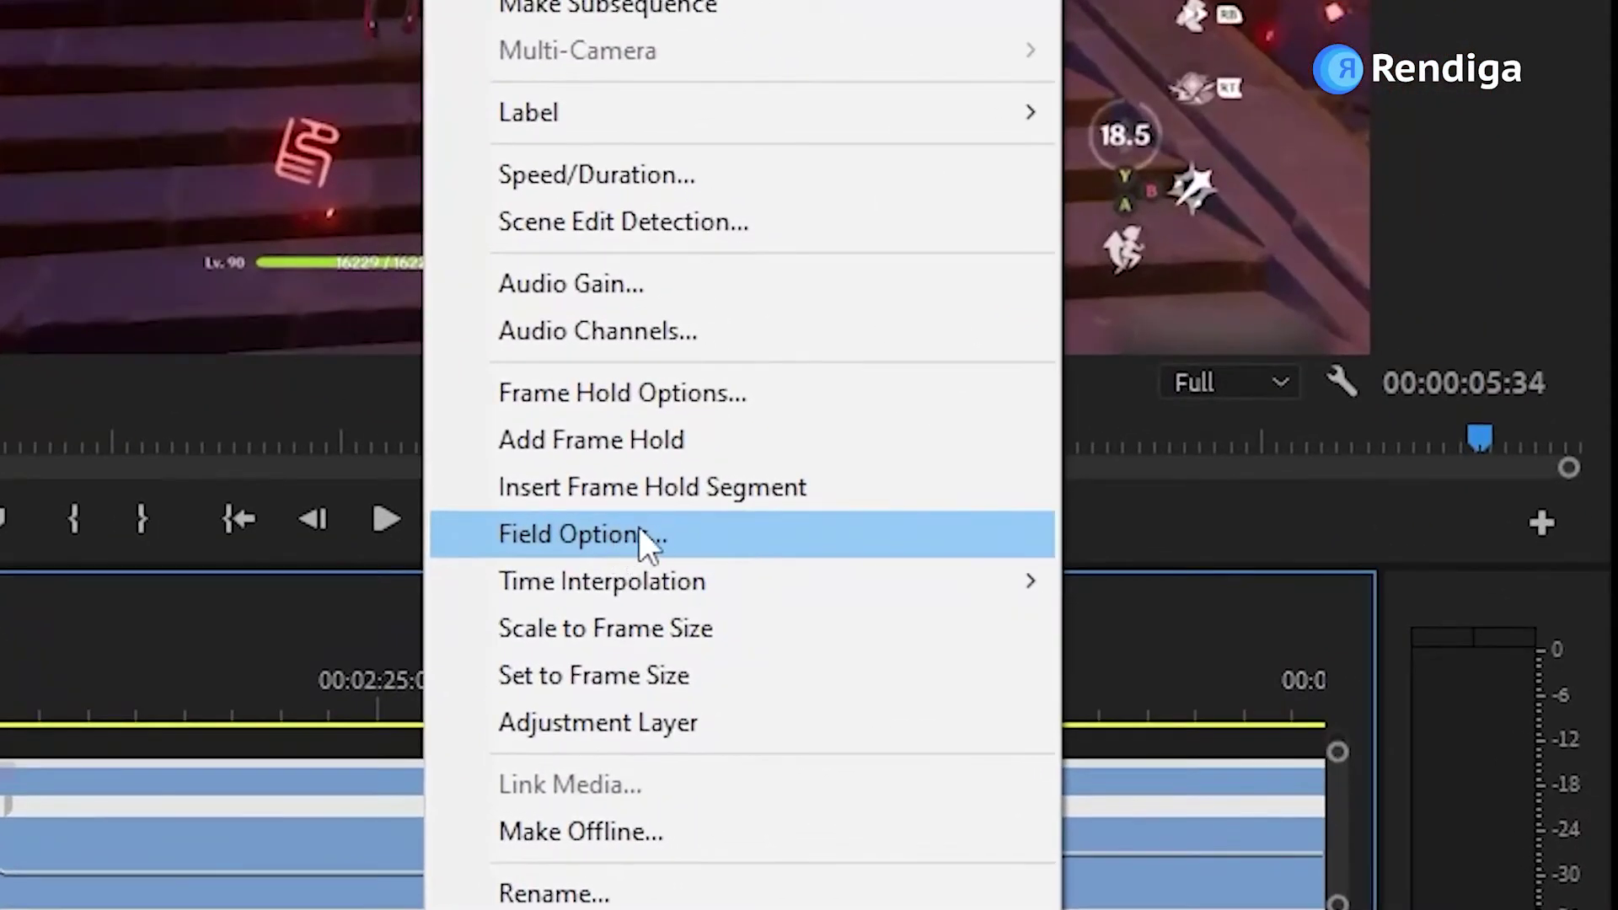
pyautogui.moveTo(986, 666)
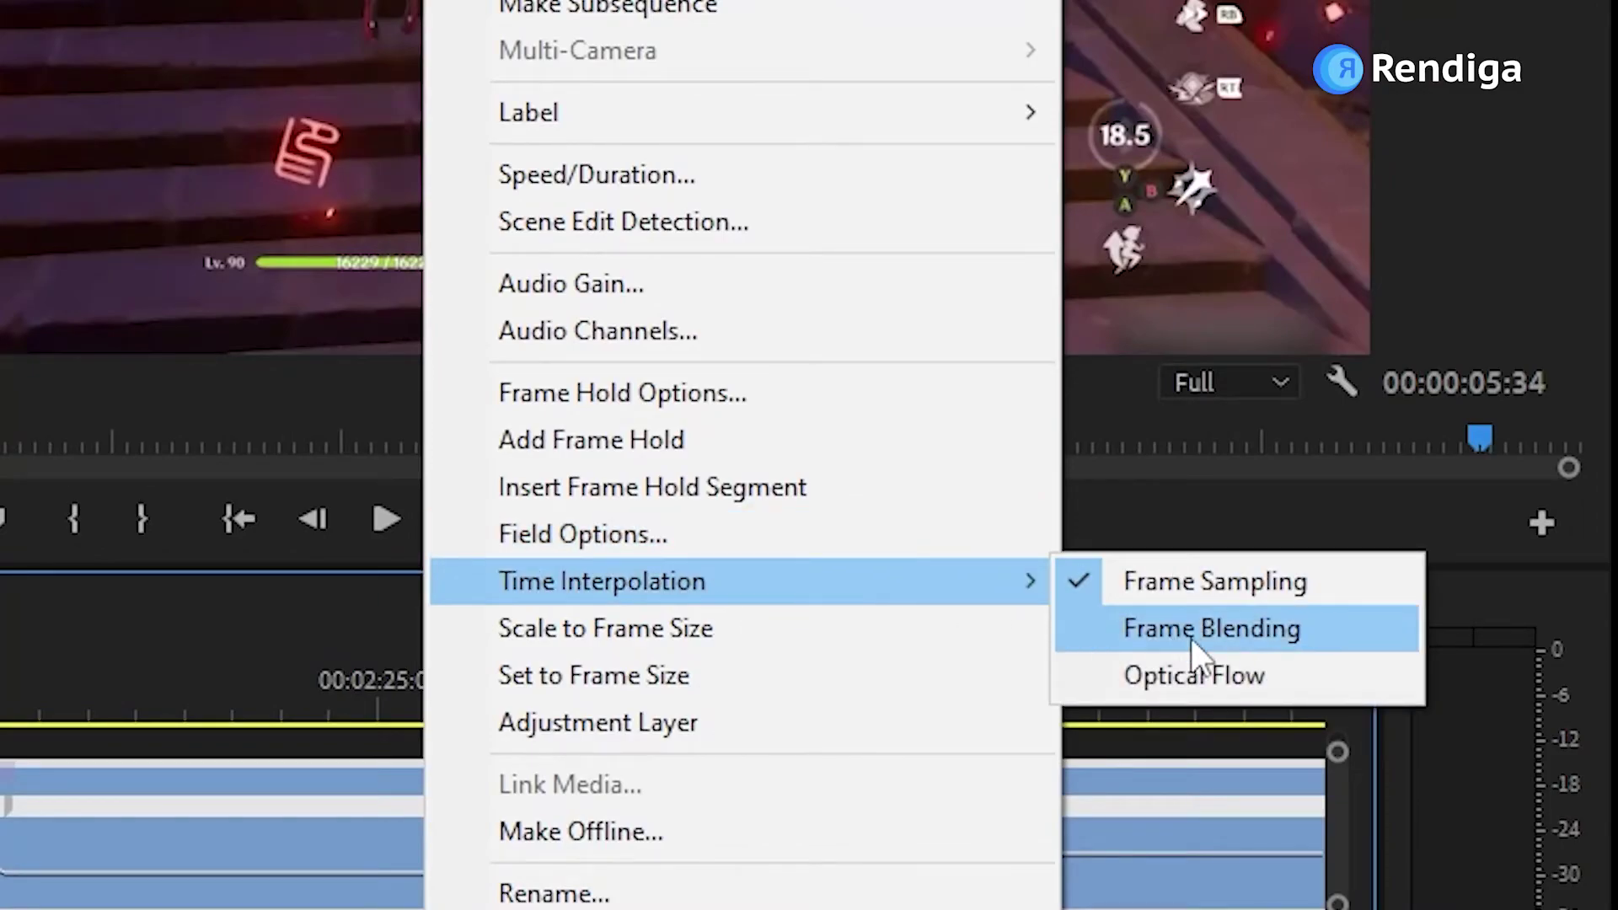
pyautogui.click(1203, 689)
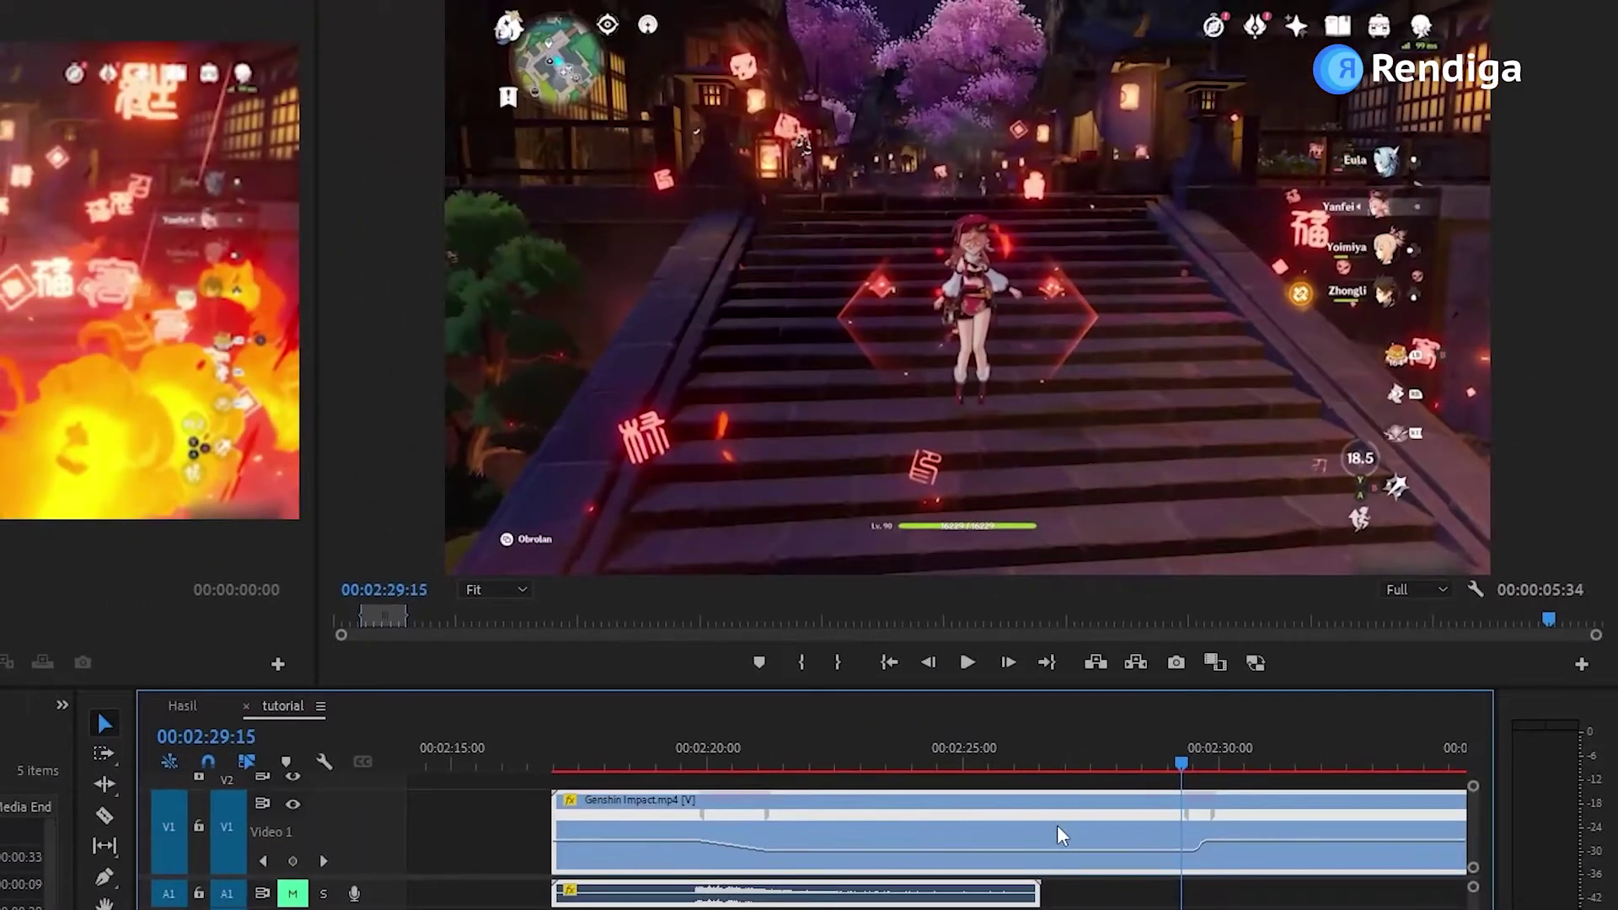
# Step: Place the playhead at 00:02:24:06 and mark the whole clip as the in-to-out range
pyautogui.press('-')
pyautogui.moveTo(1003, 761); pyautogui.dragTo(966, 766)
pyautogui.press('x')
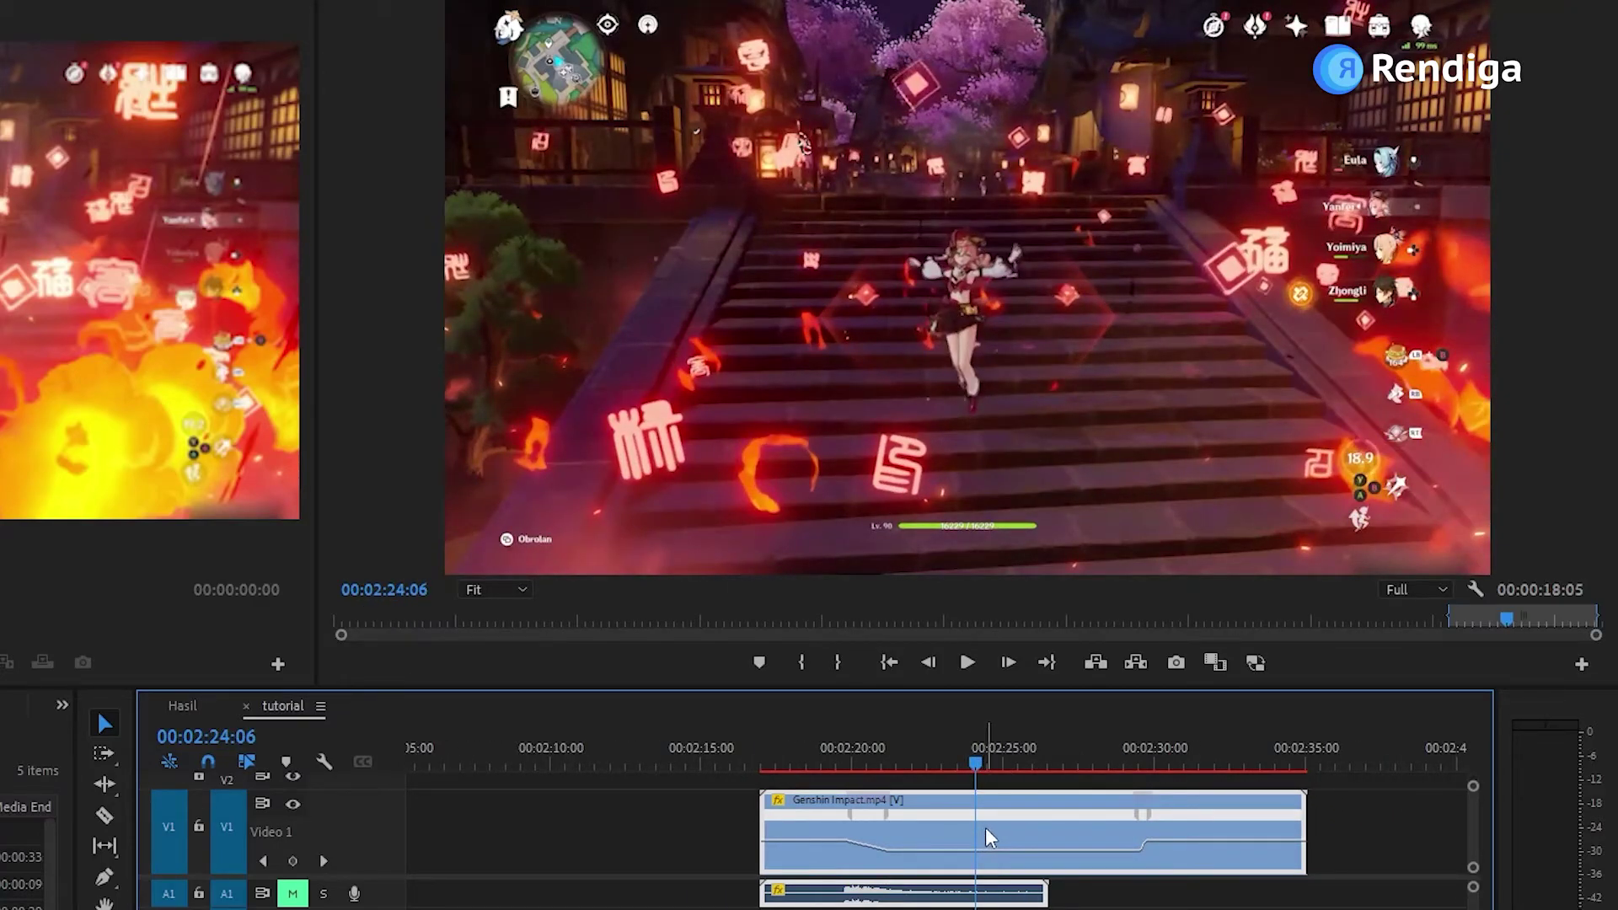
# Step: Set the in and out points from just before the first ramp to 00:02:30:11, and render that range
pyautogui.press('=')
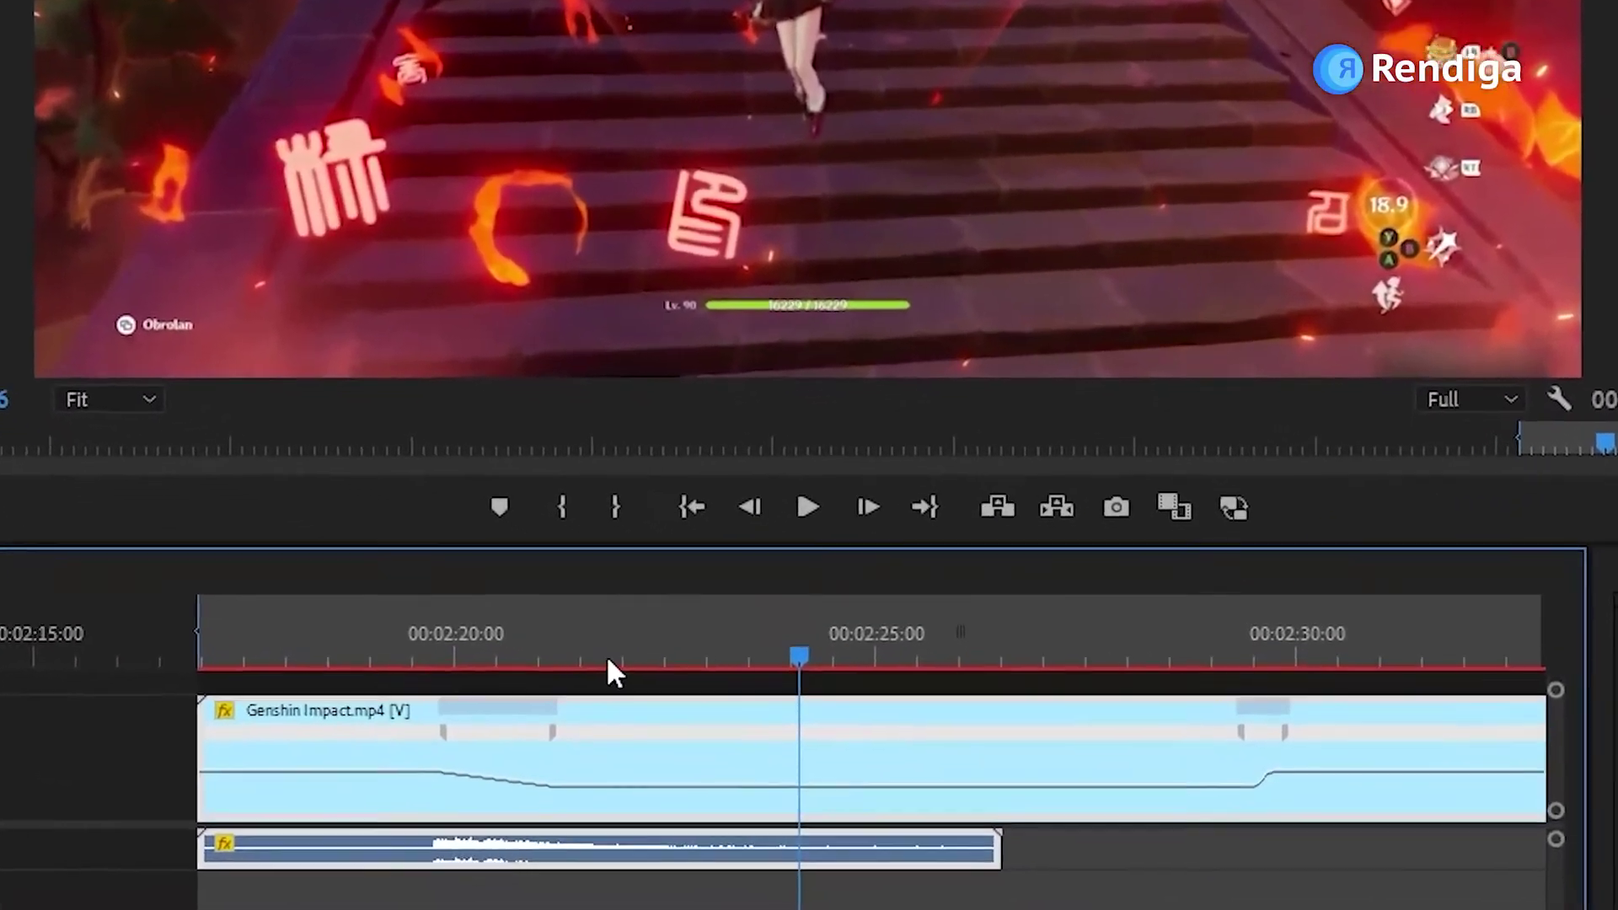
pyautogui.moveTo(830, 773); pyautogui.dragTo(717, 776)
pyautogui.moveTo(354, 644); pyautogui.dragTo(1316, 643)
pyautogui.click(488, 460)
pyautogui.click(546, 460)
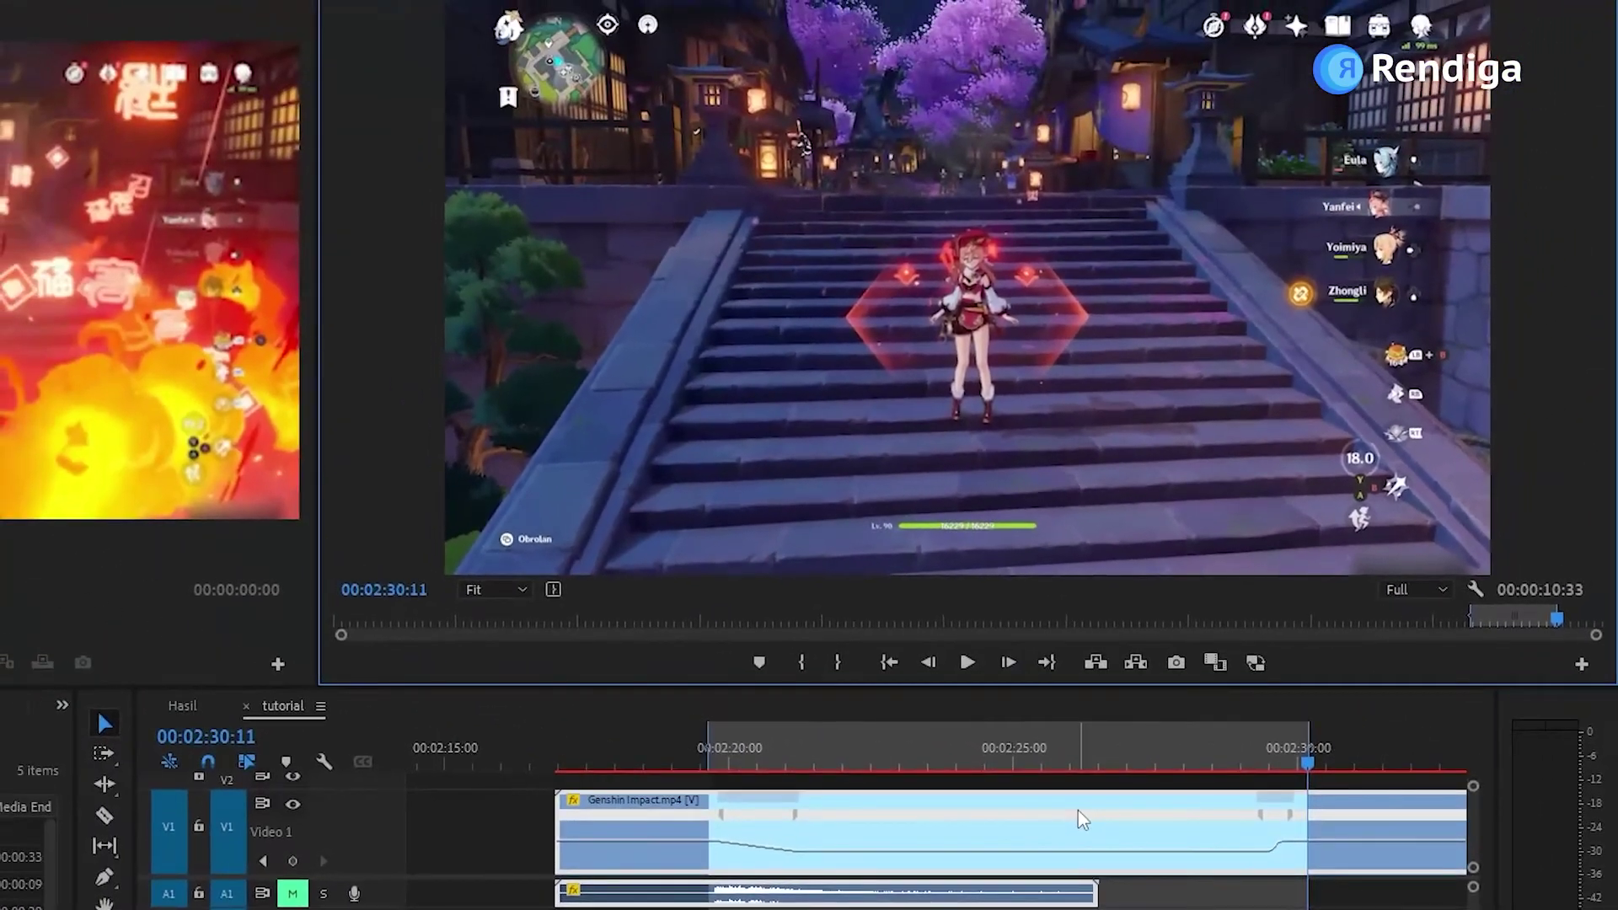
pyautogui.press('Return')
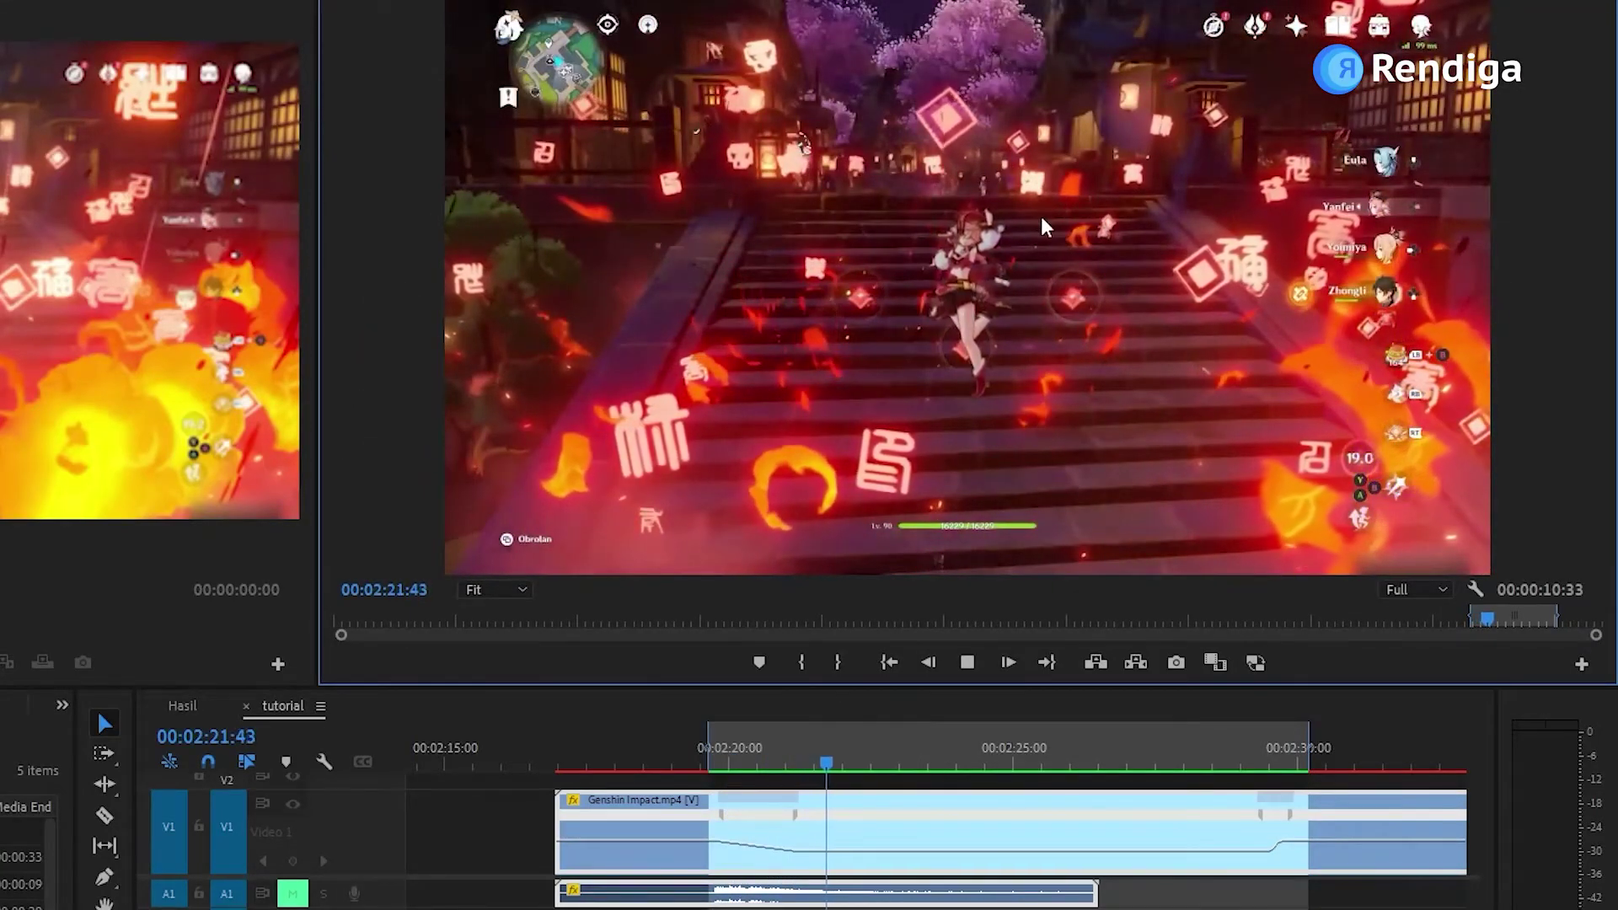
# Step: Play the clip from its start at 00:02:16:58 through both speed ramps to review the slow motion
pyautogui.click(98, 710)
pyautogui.moveTo(630, 752); pyautogui.dragTo(555, 761)
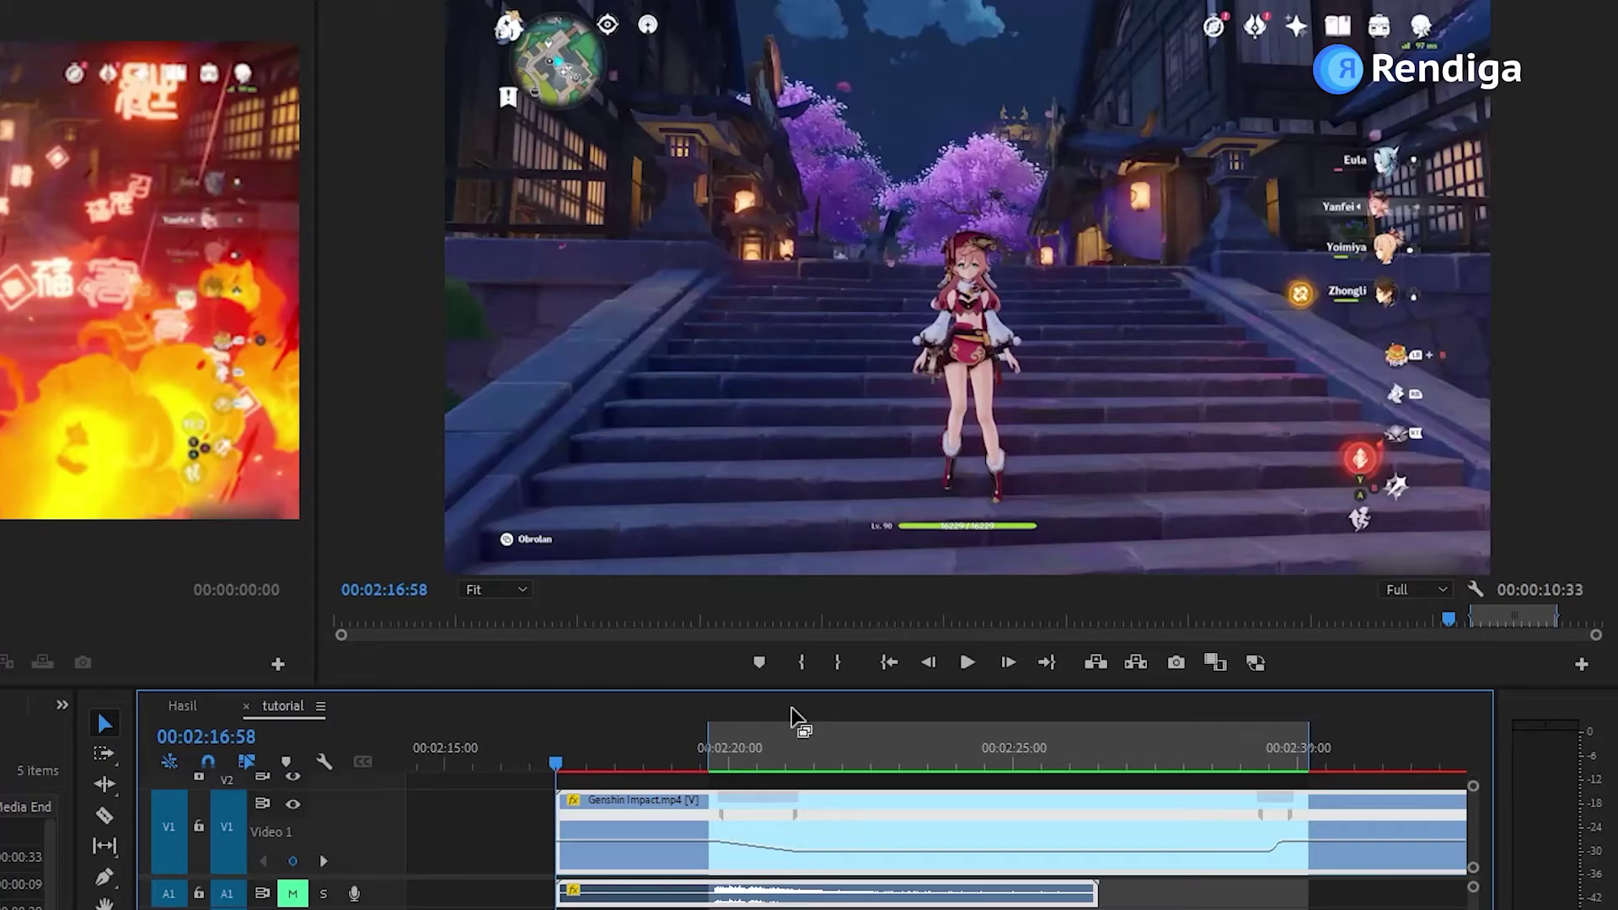
pyautogui.press('space')
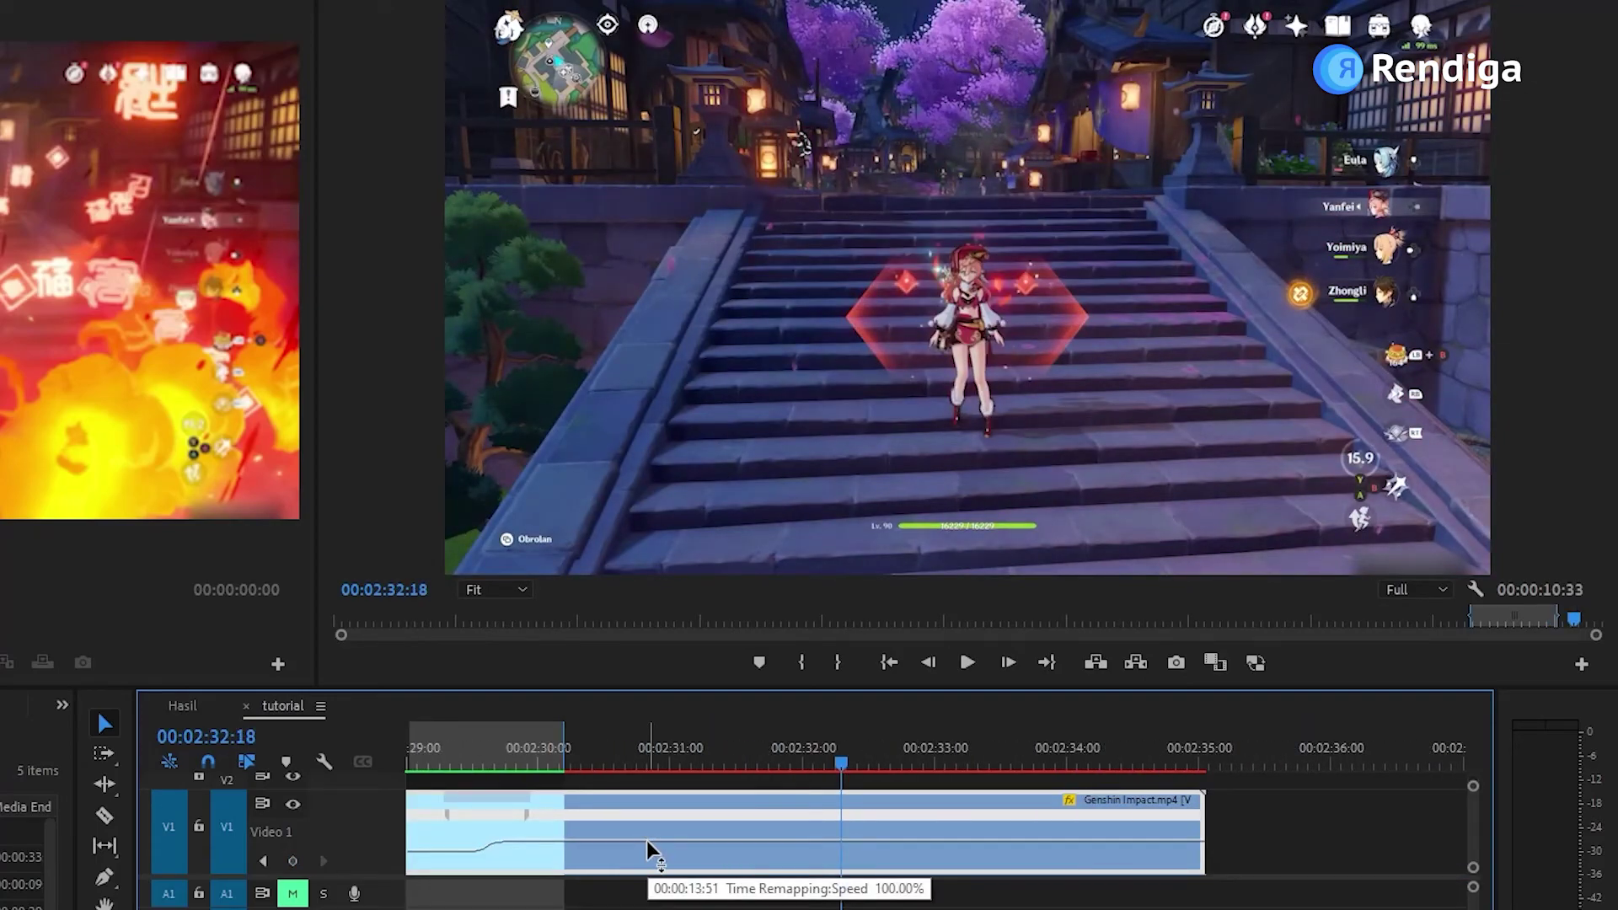
# Step: Add two more speed keyframes after the second ramp, at about 00:02:30:50 and 00:02:32:00
pyautogui.keyDown('ctrl'); pyautogui.click(647, 841); pyautogui.keyUp('ctrl')
pyautogui.keyDown('ctrl'); pyautogui.click(800, 841); pyautogui.keyUp('ctrl')
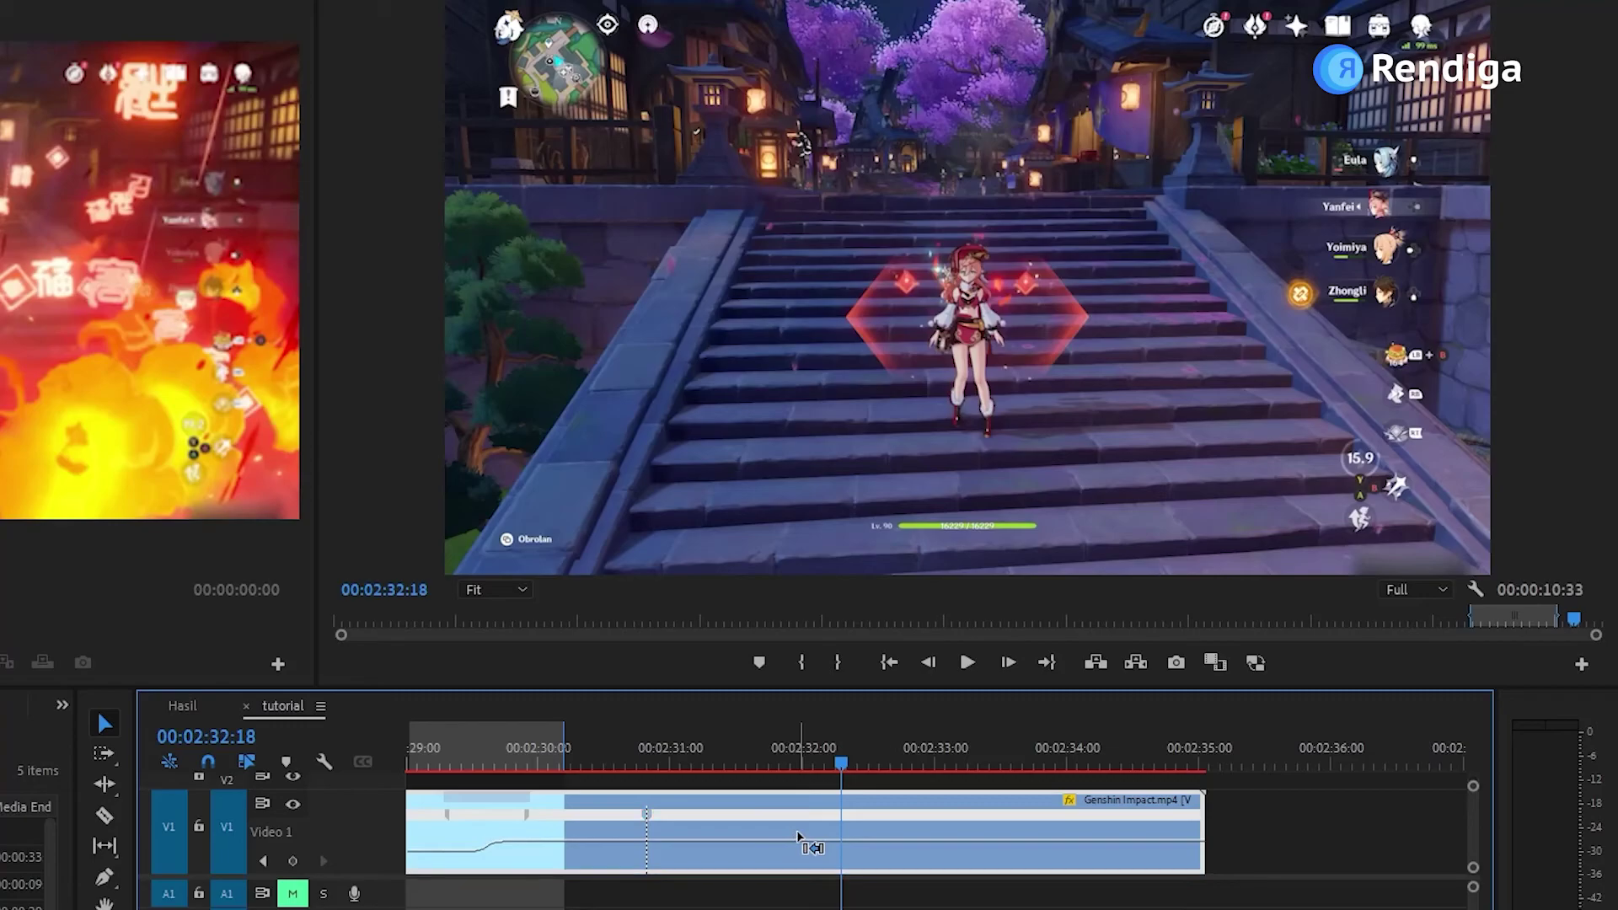
pyautogui.click(646, 813)
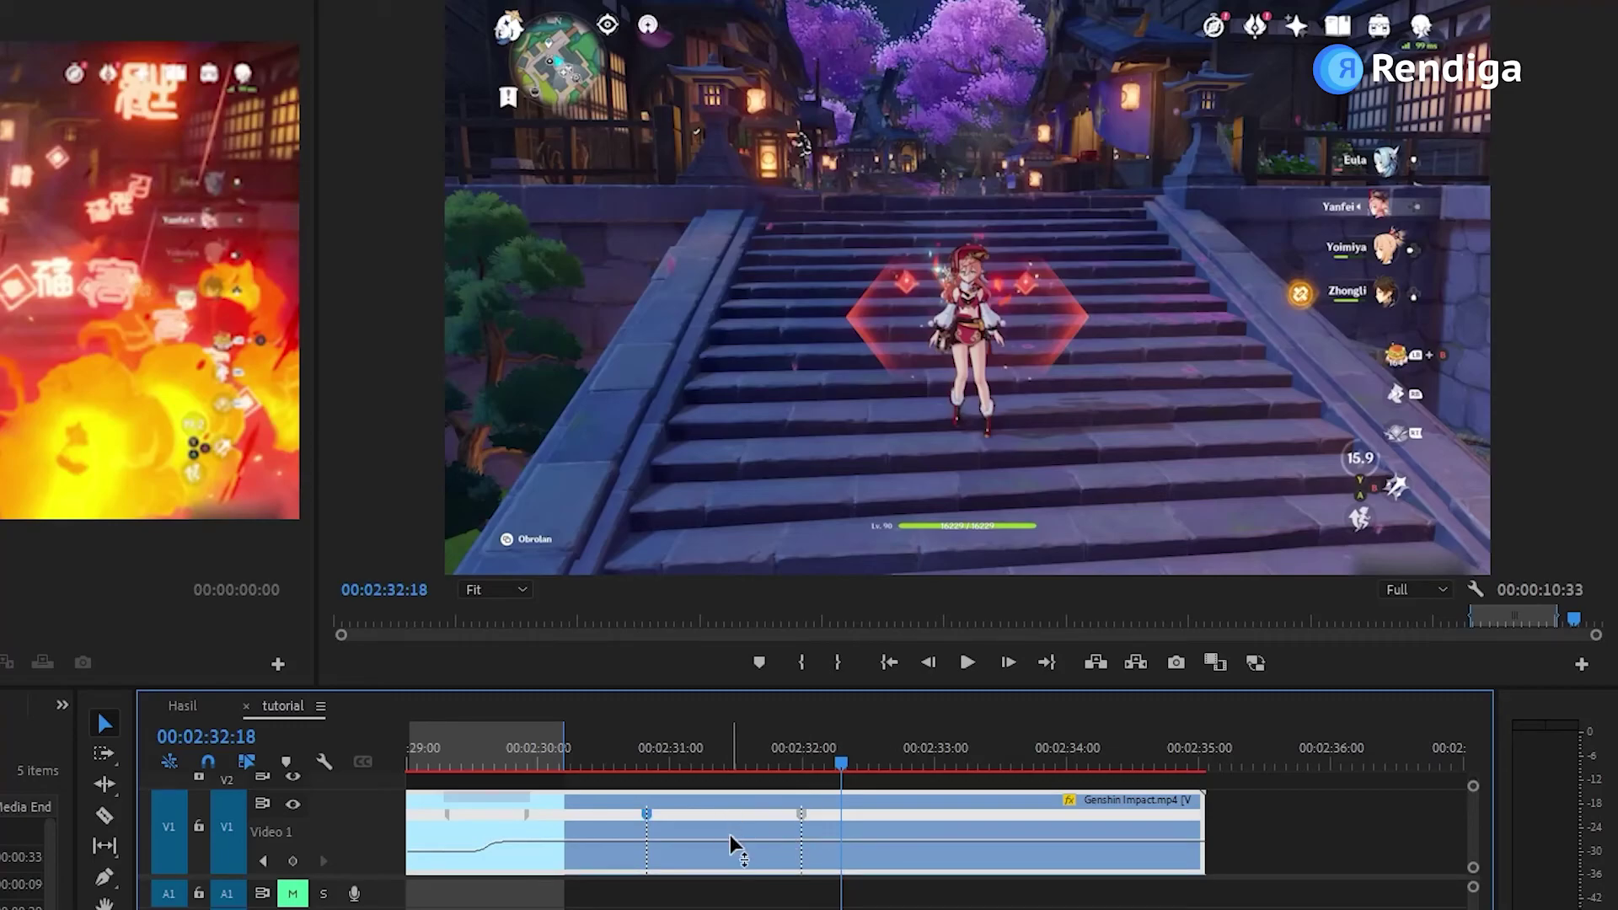
# Step: Try to change the speed between the two keyframes after the second ramp, and undo it
pyautogui.moveTo(722, 836); pyautogui.dragTo(766, 815)
pyautogui.hotkey('ctrl', 'z')
pyautogui.hotkey('ctrl', 'z')
pyautogui.hotkey('ctrl', 'z')
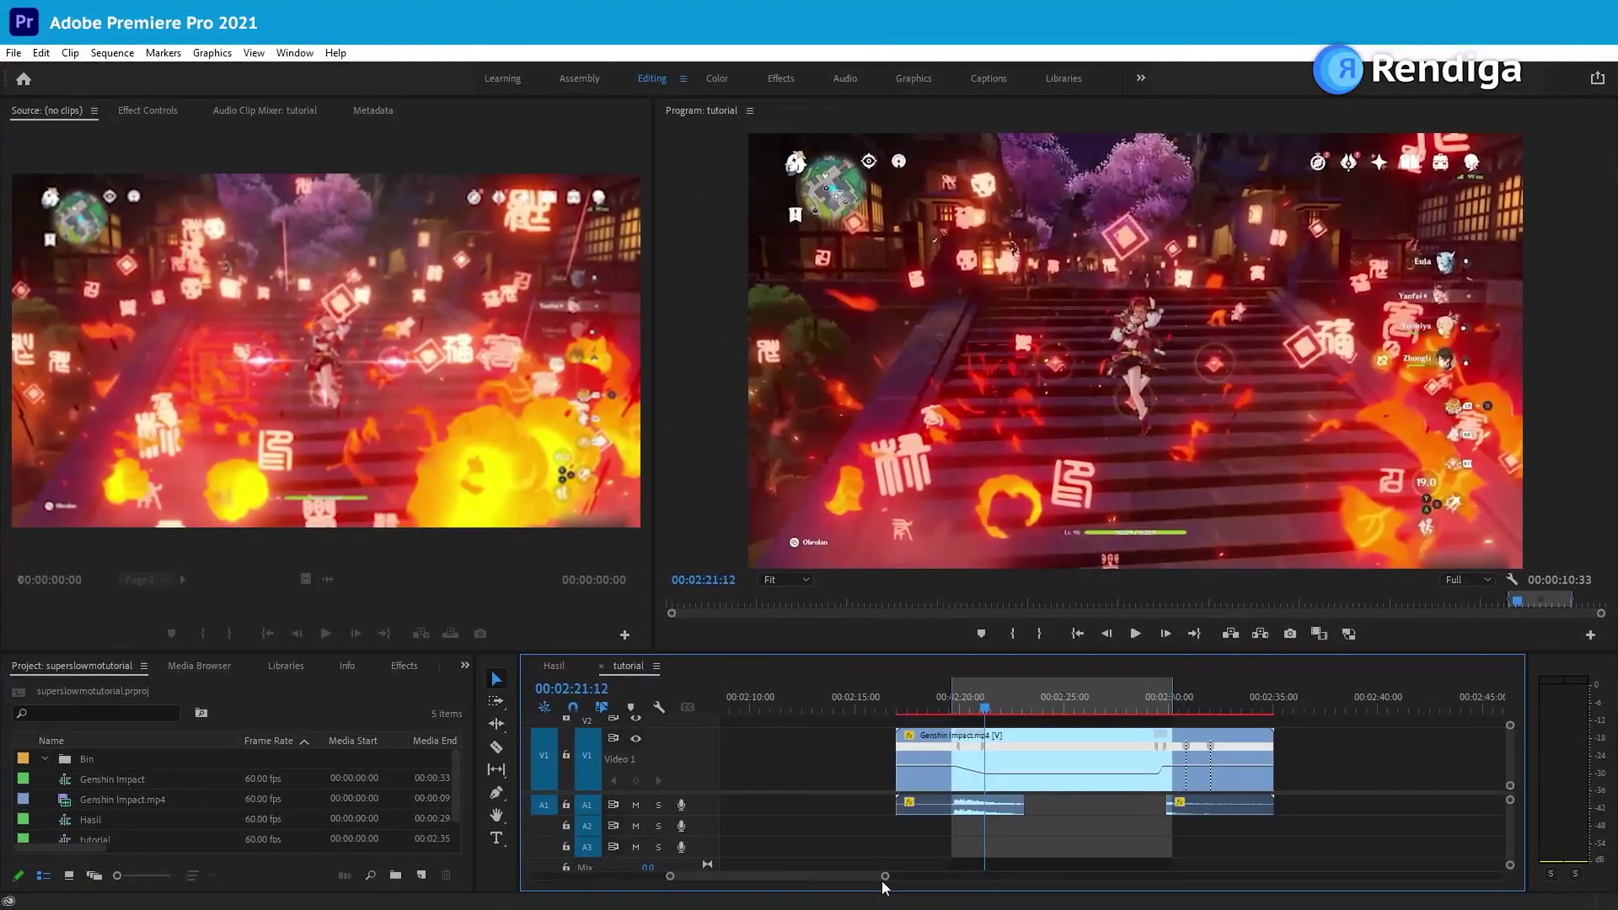
# Step: Return to the beginning of the sequence and place the playhead at the start of the first clip
pyautogui.moveTo(864, 882); pyautogui.dragTo(689, 880)
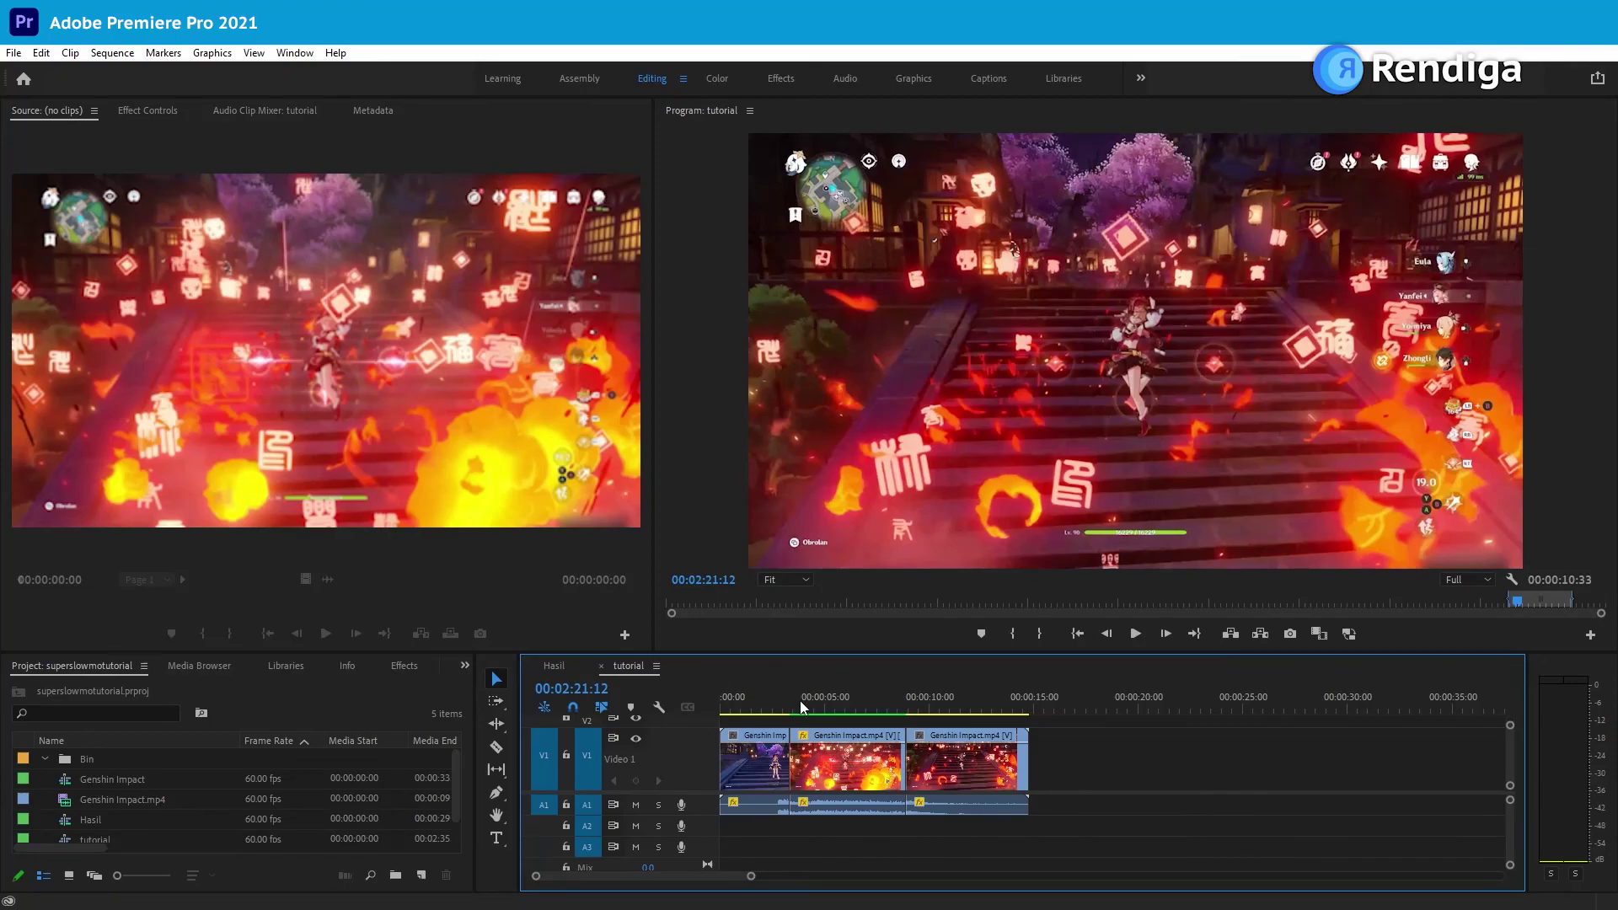
pyautogui.click(724, 701)
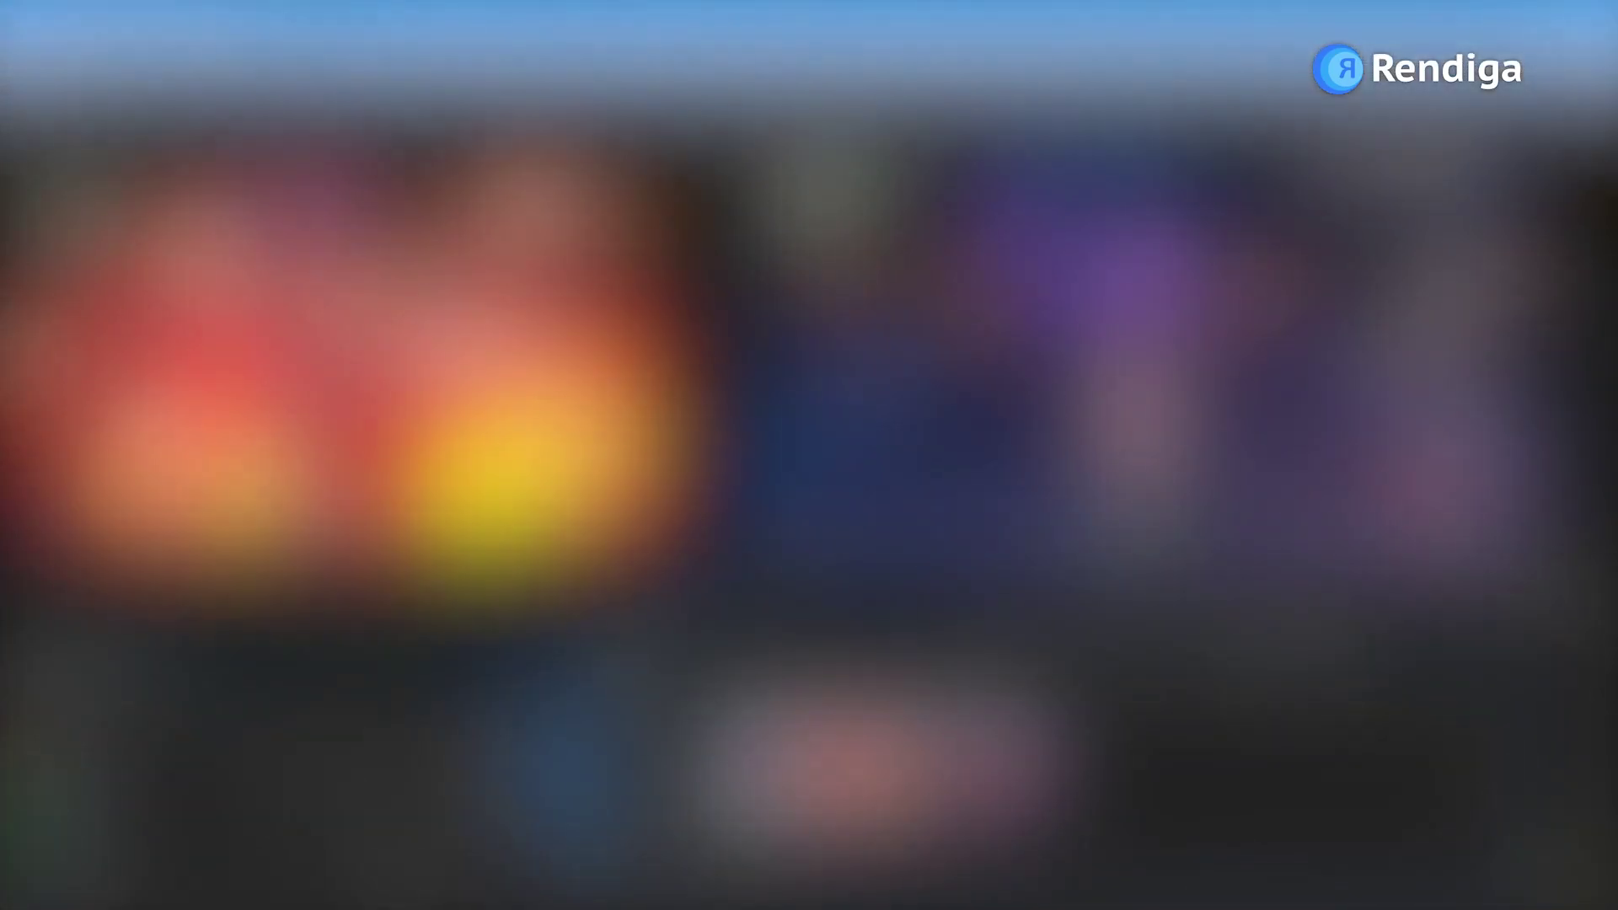